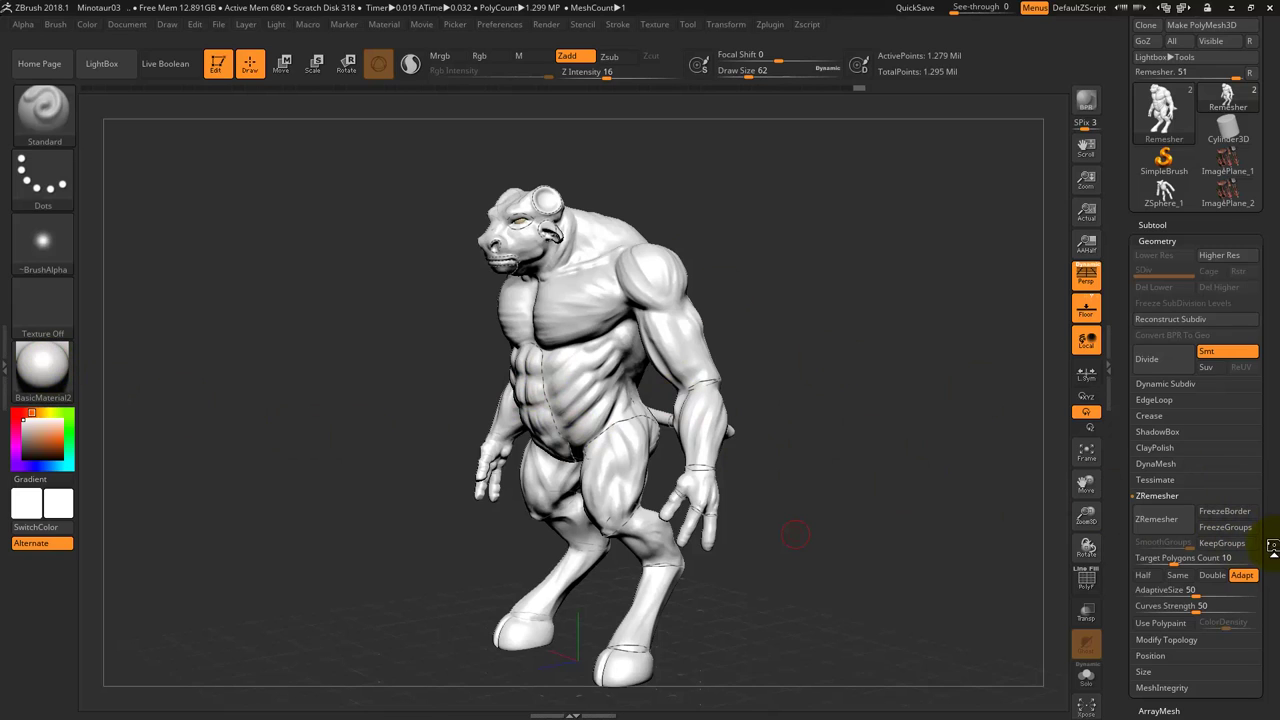
Enable ZRemesher's Use Polypaint, pick a pale pink colour, and tune ColorDensity toward 1.2.
drag(1272, 545, 1266, 434)
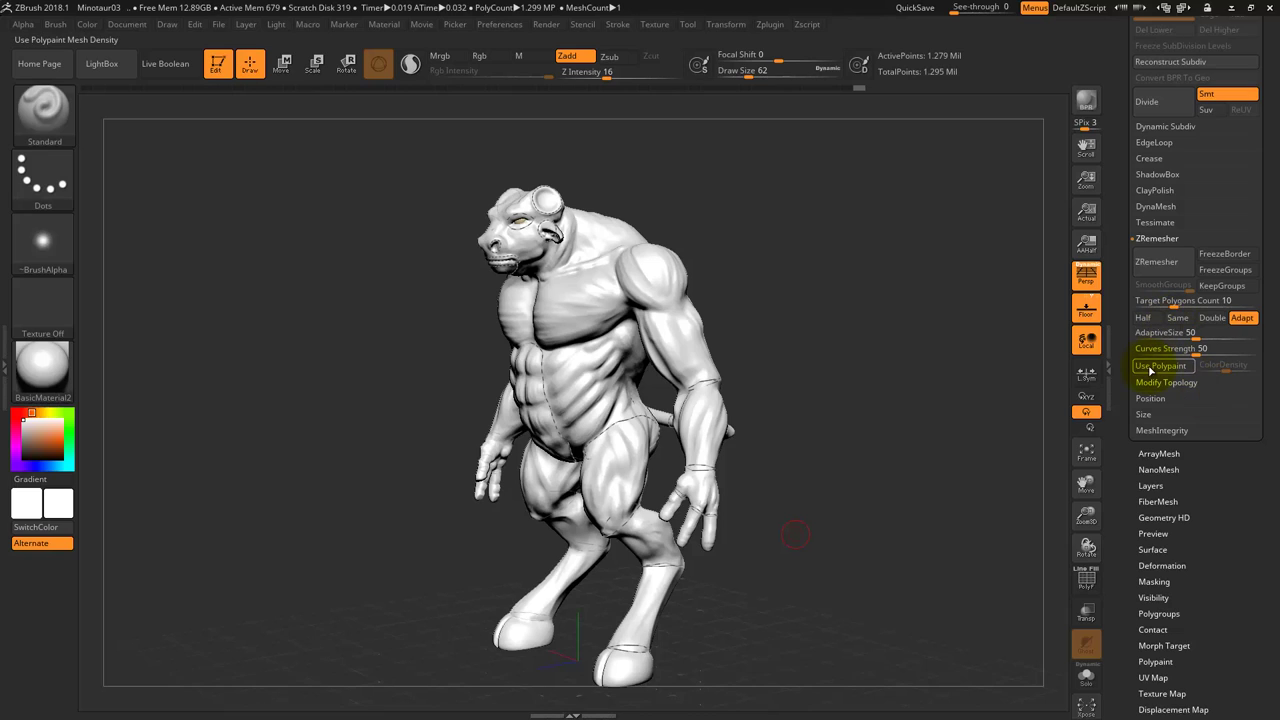
click(1180, 368)
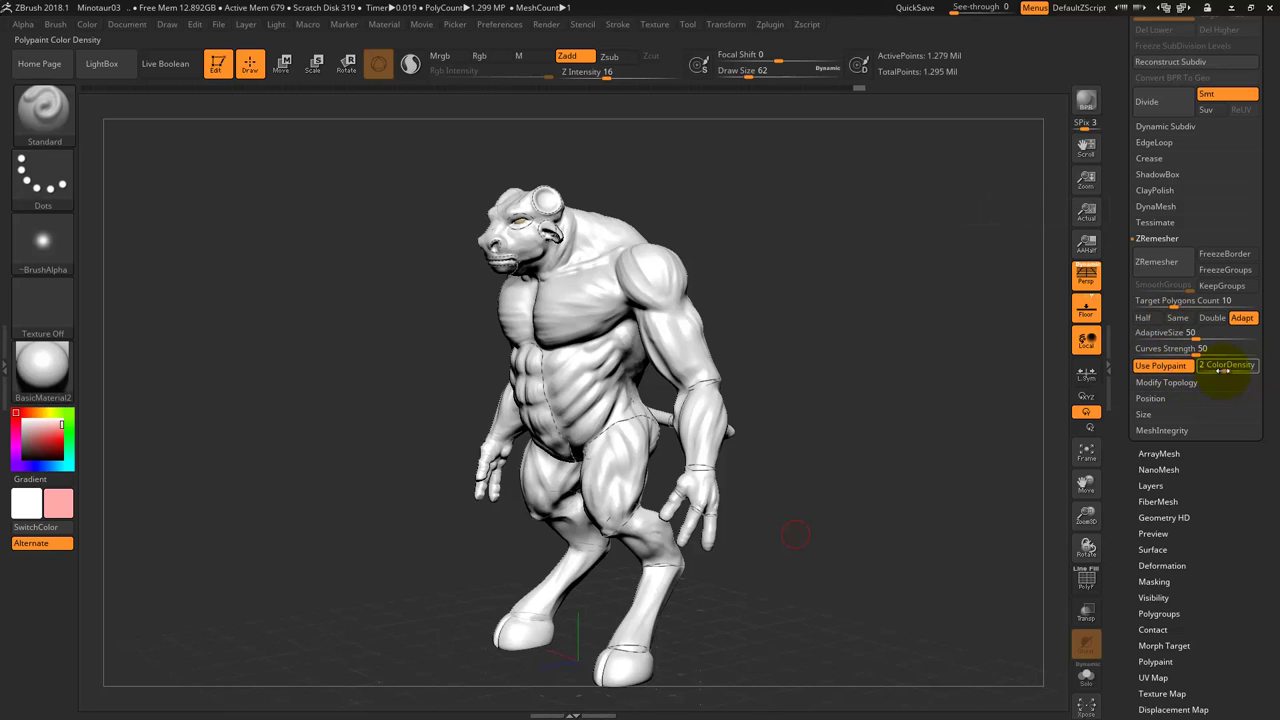
drag(50, 445, 68, 492)
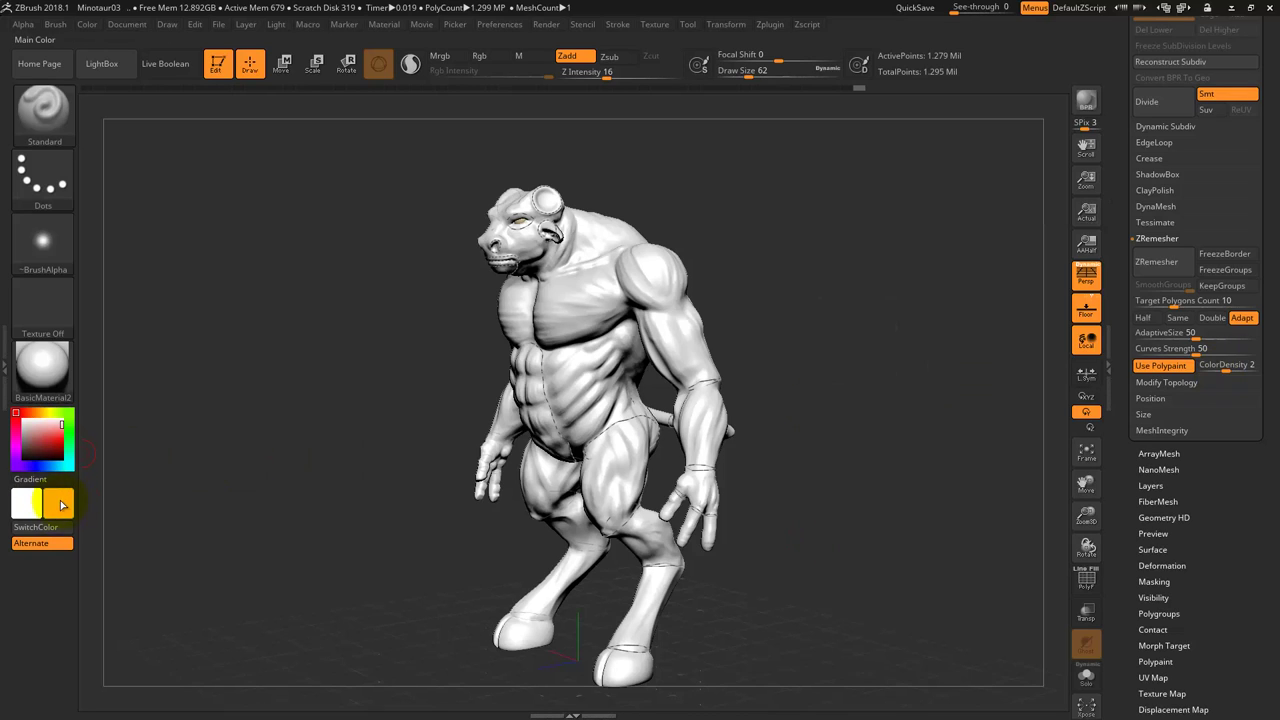
drag(1236, 372, 1222, 365)
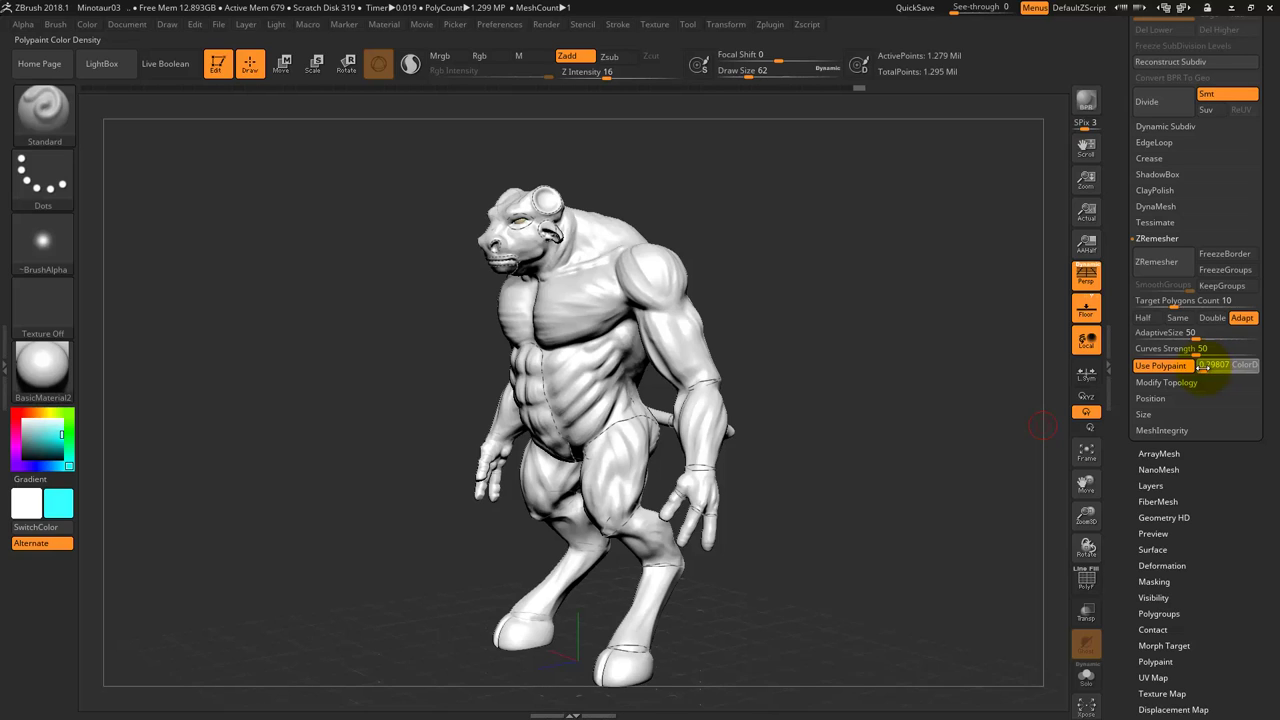
drag(1188, 367, 1230, 376)
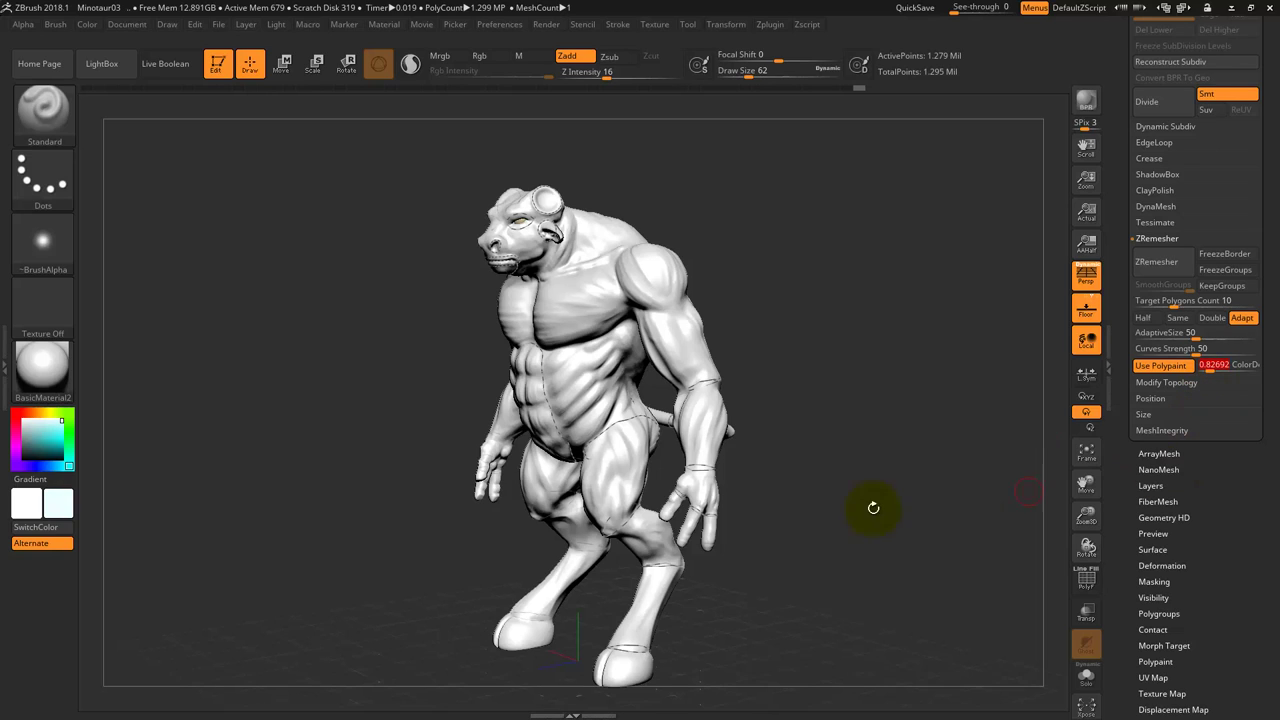
drag(1209, 357, 1211, 374)
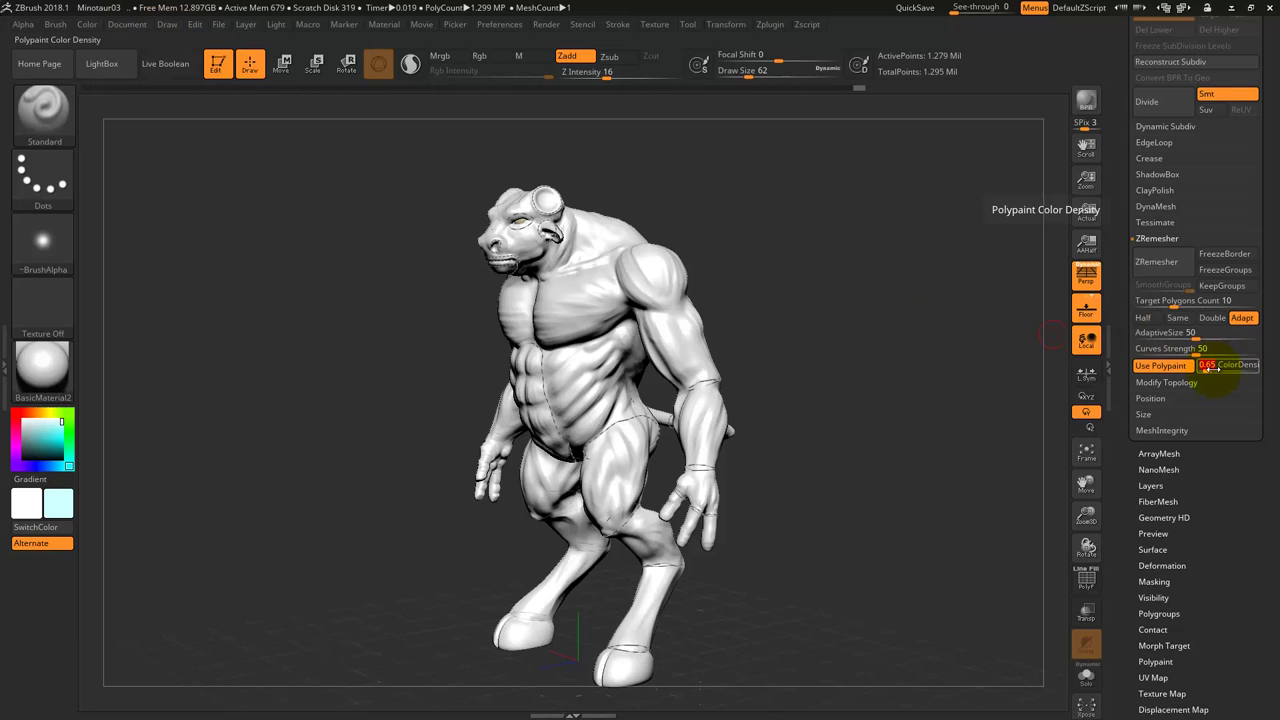
drag(1208, 366, 1211, 380)
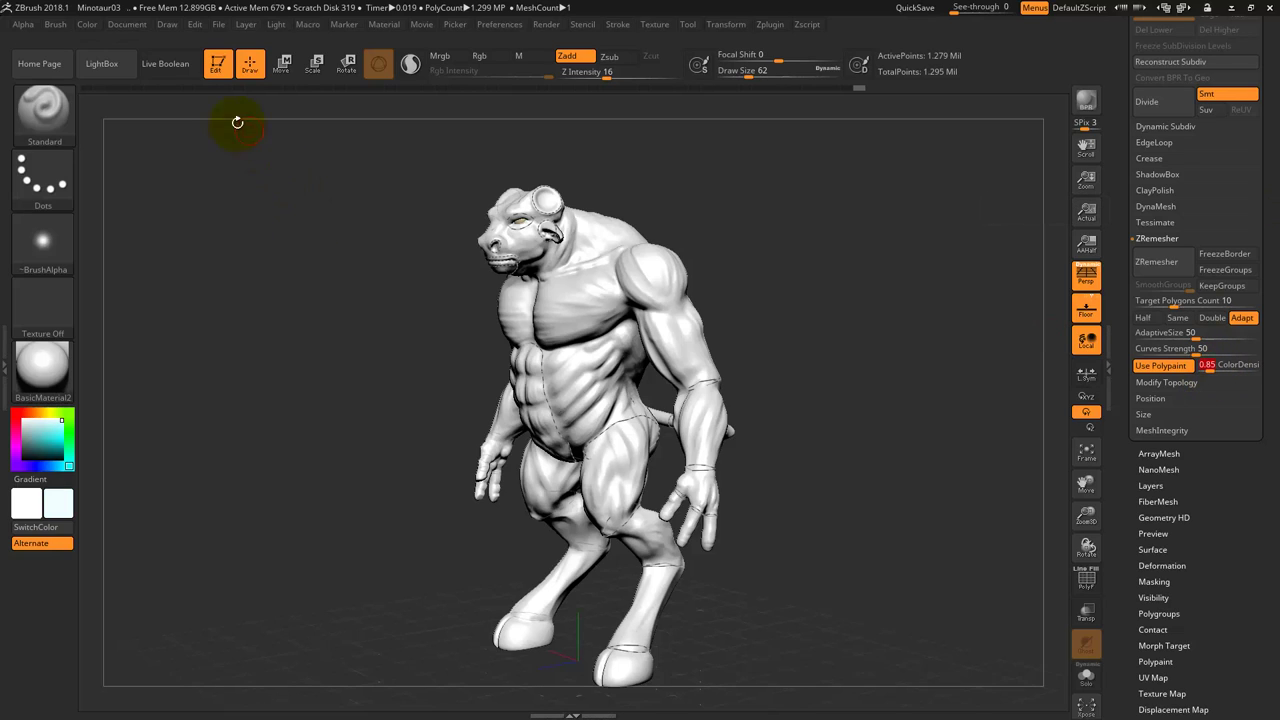
Settle ColorDensity at about 1.21 and raise Draw Size to 124.
click(97, 27)
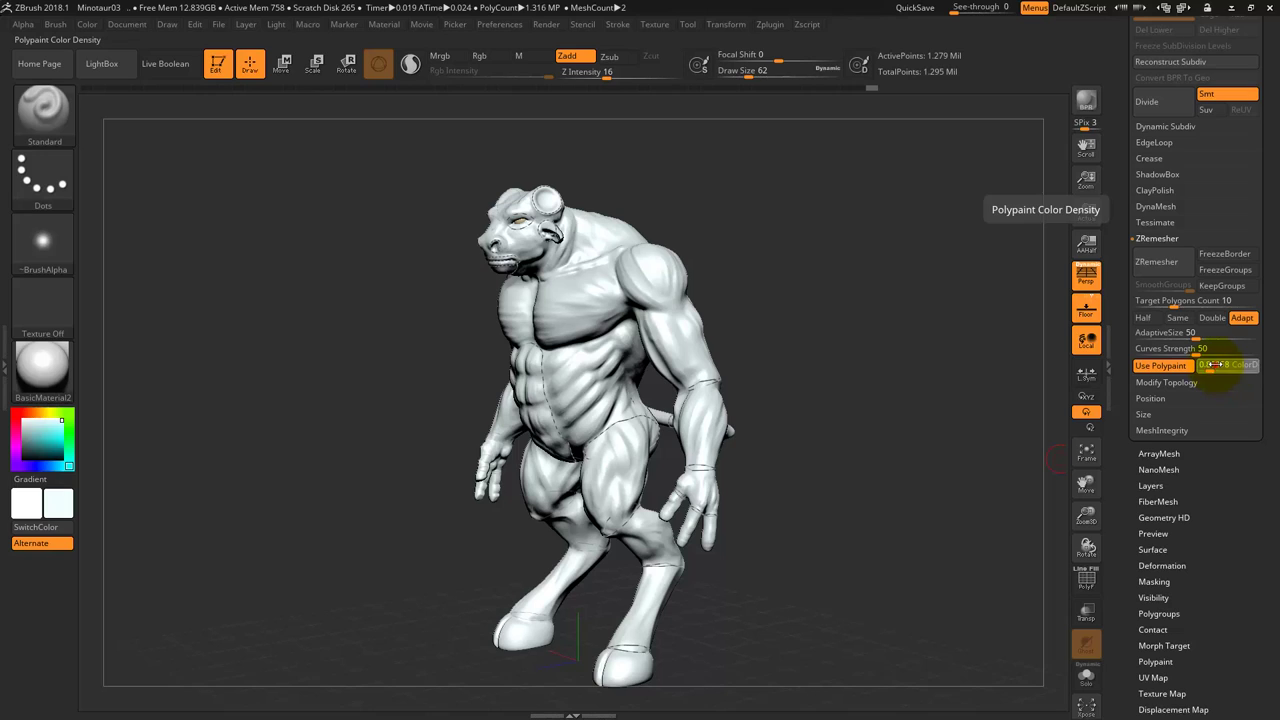
drag(1215, 365, 1224, 366)
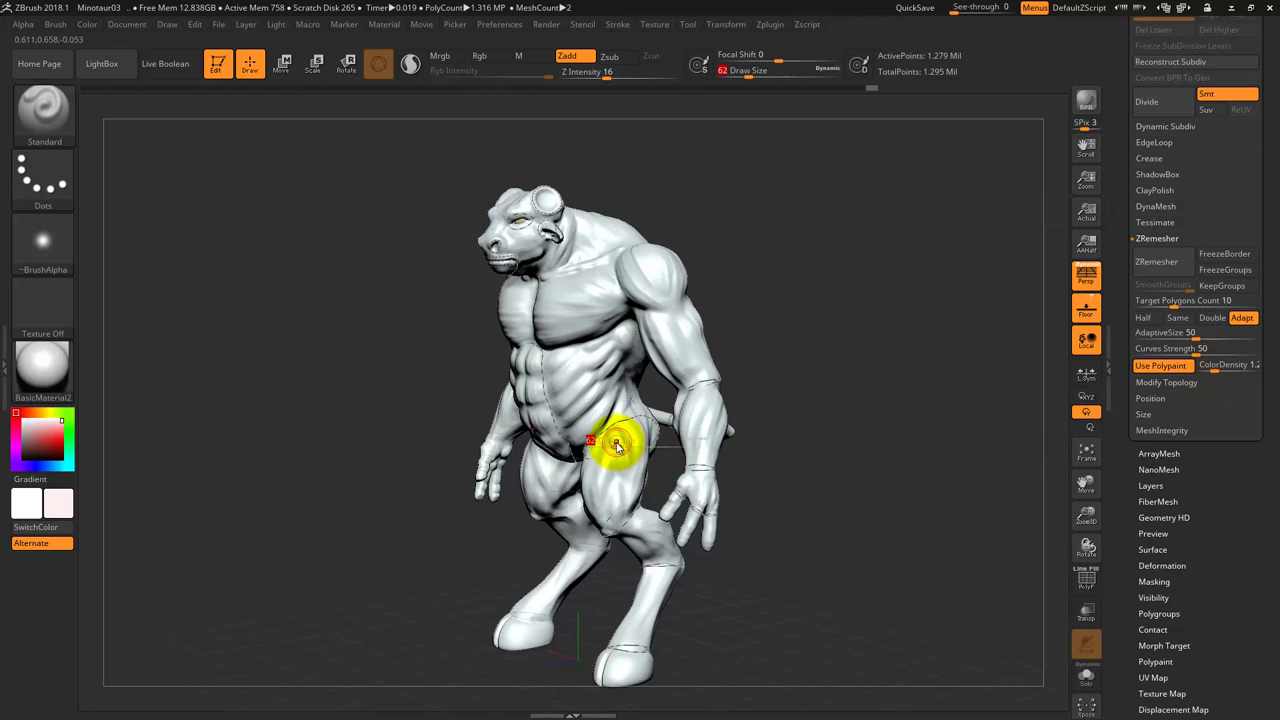
key(s)
drag(616, 444, 625, 444)
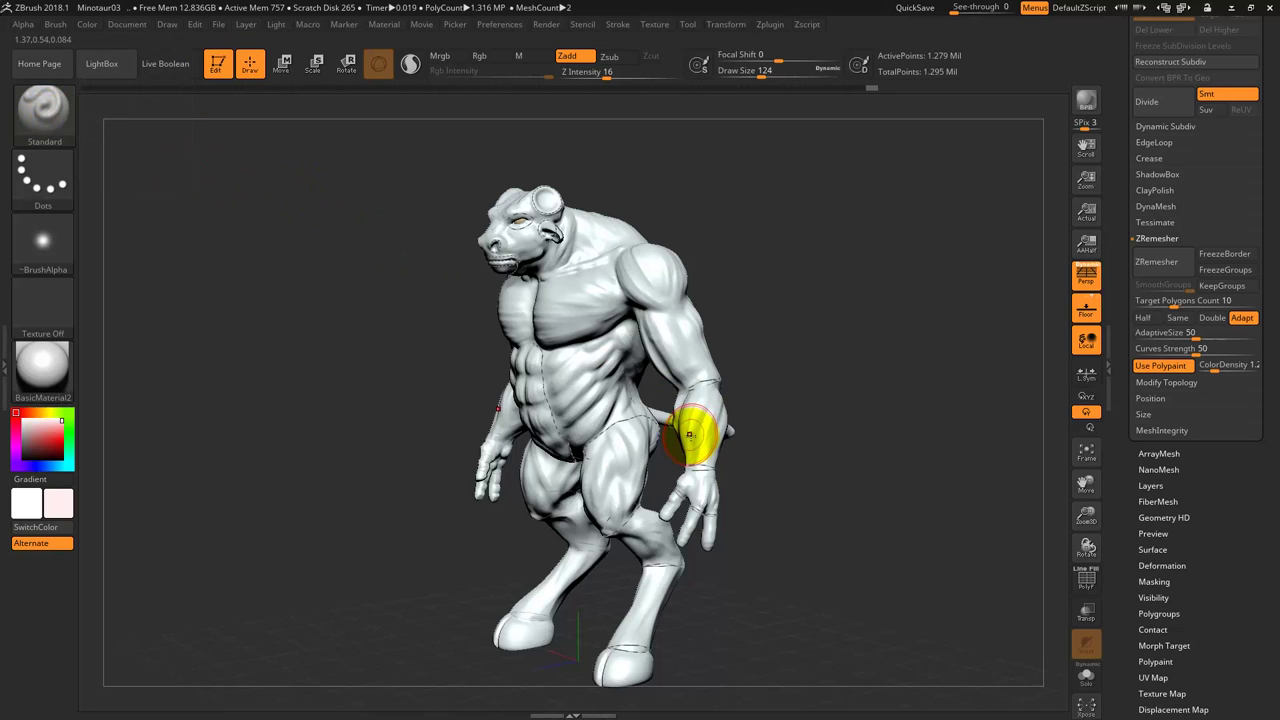
Switch to the Paint brush with Lazy Mouse on and paint the forearm and shoulder pink.
key(b)
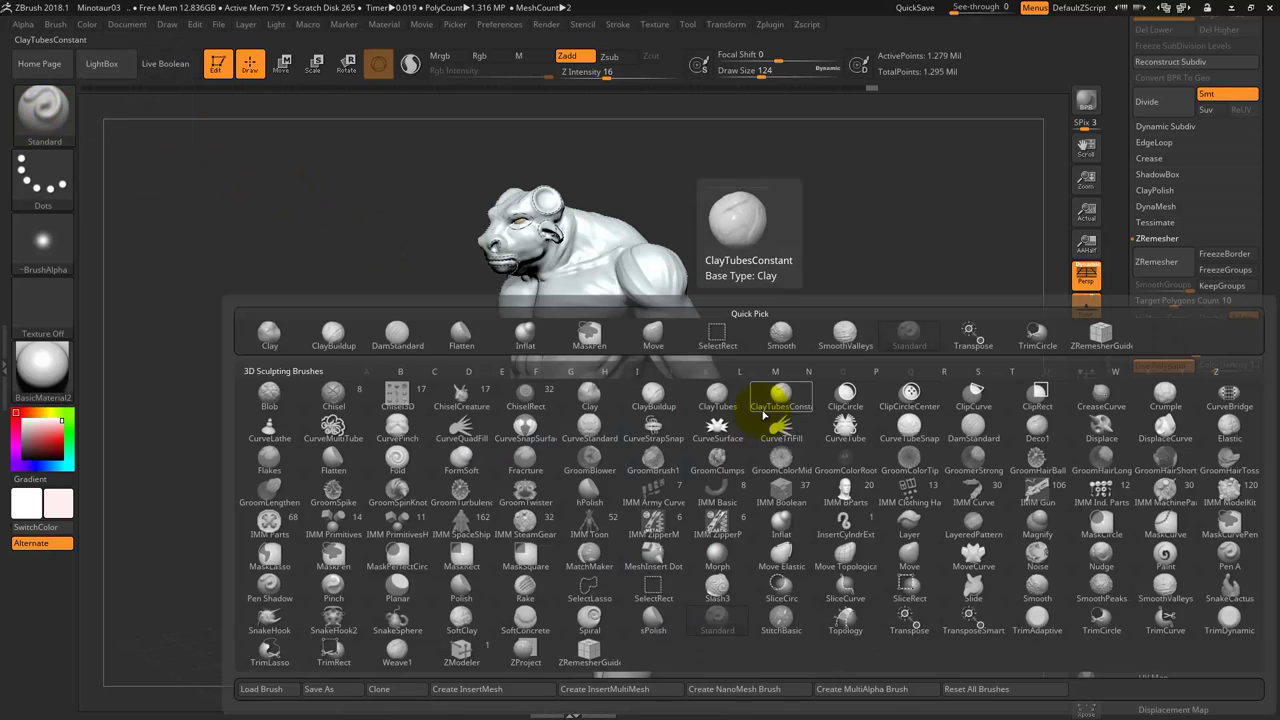
key(p)
key(a)
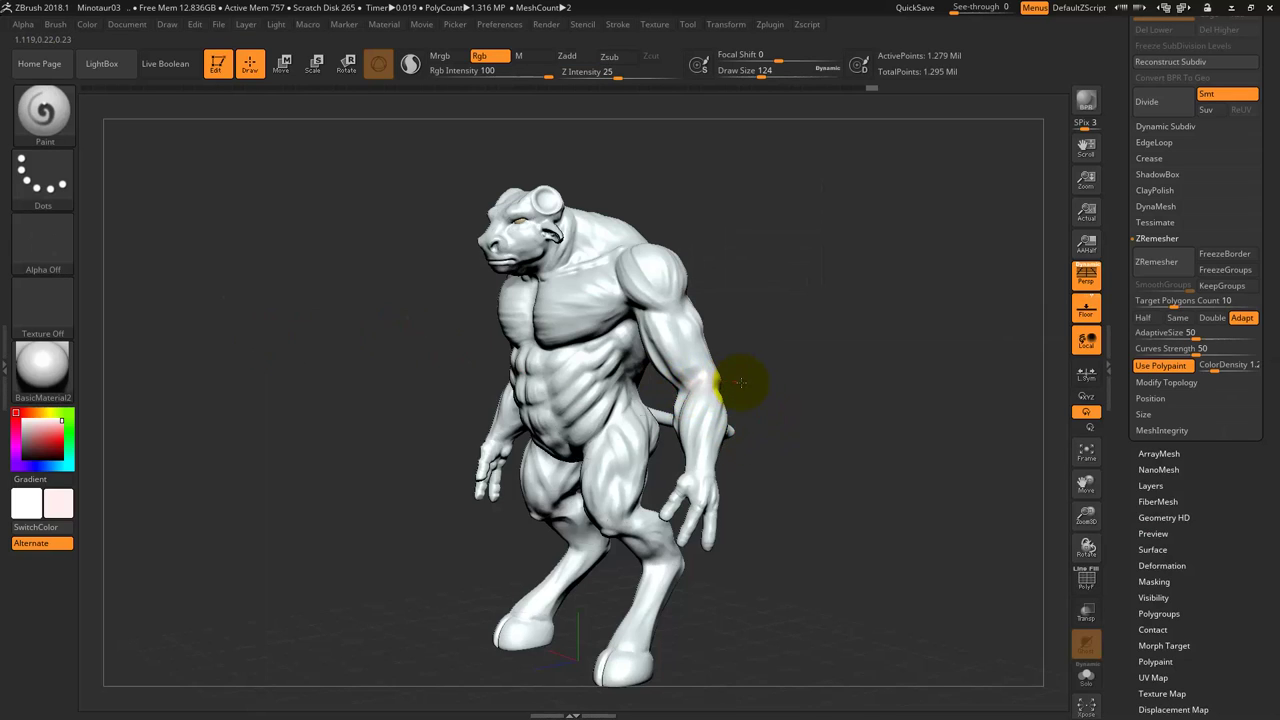
mouse_move(740, 382)
mouse_down()
mouse_move(700, 300)
mouse_move(634, 263)
mouse_move(664, 160)
mouse_up()
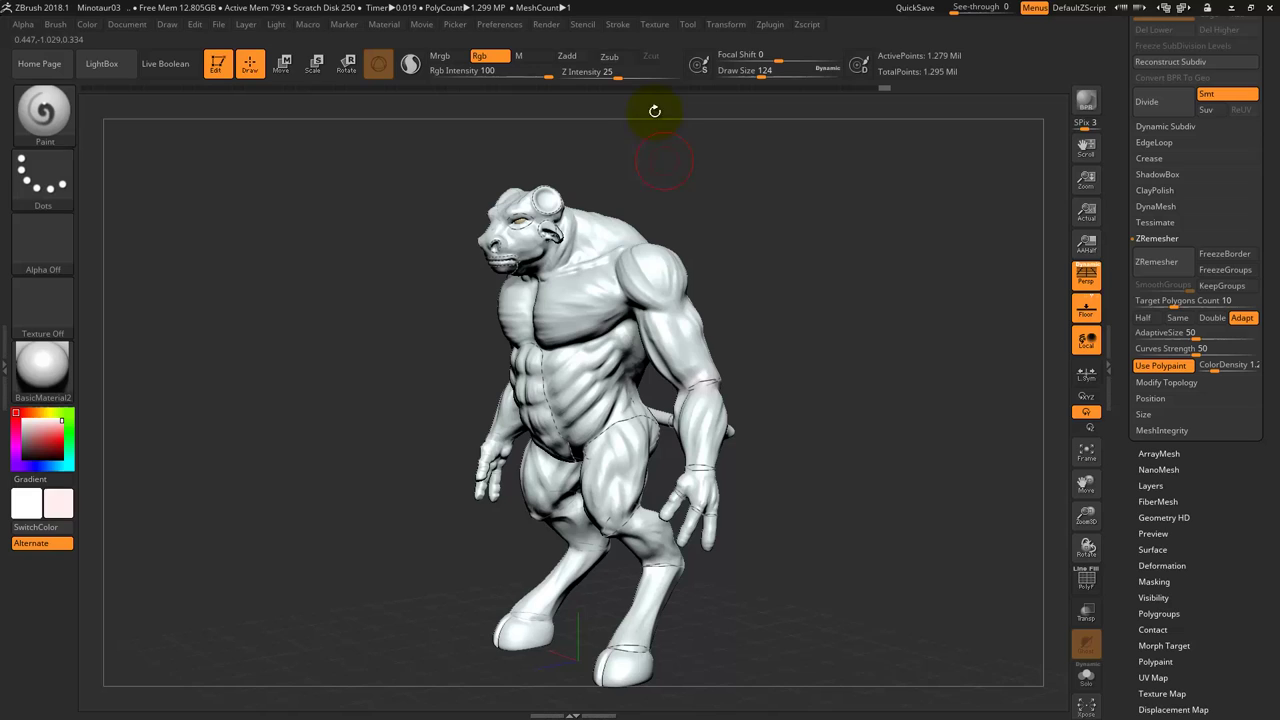
click(617, 25)
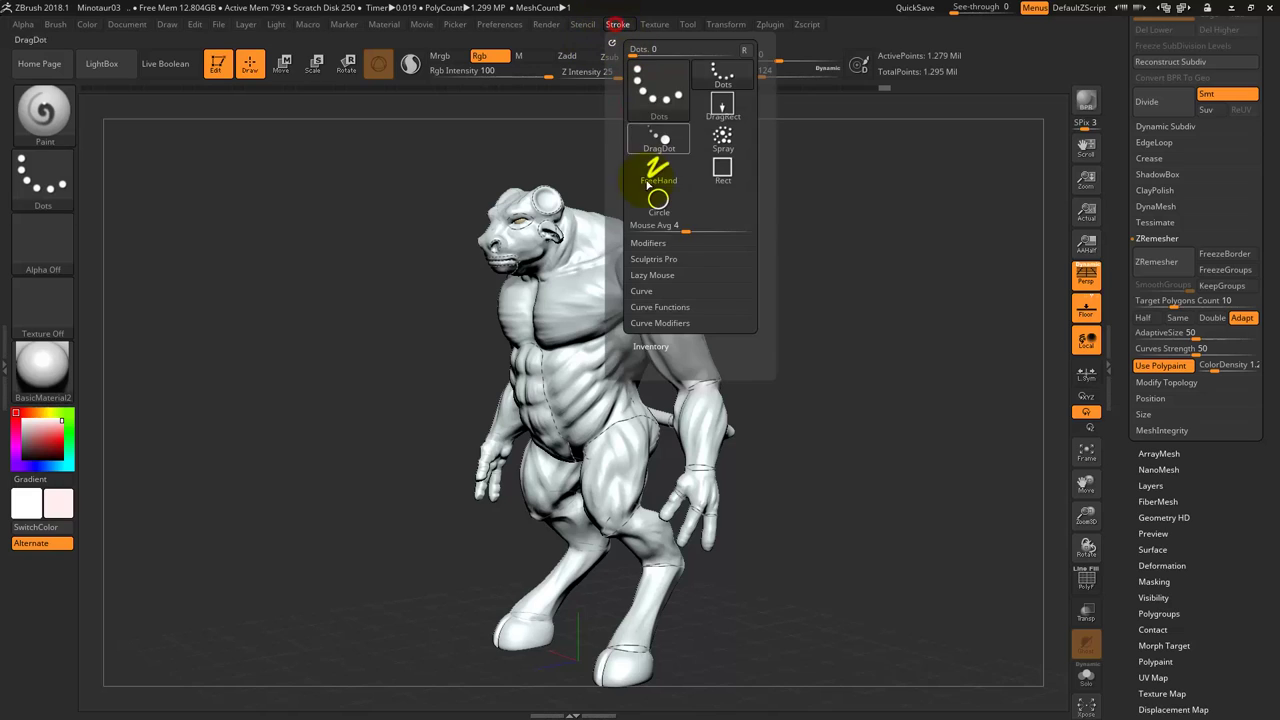
click(647, 280)
drag(745, 380, 720, 380)
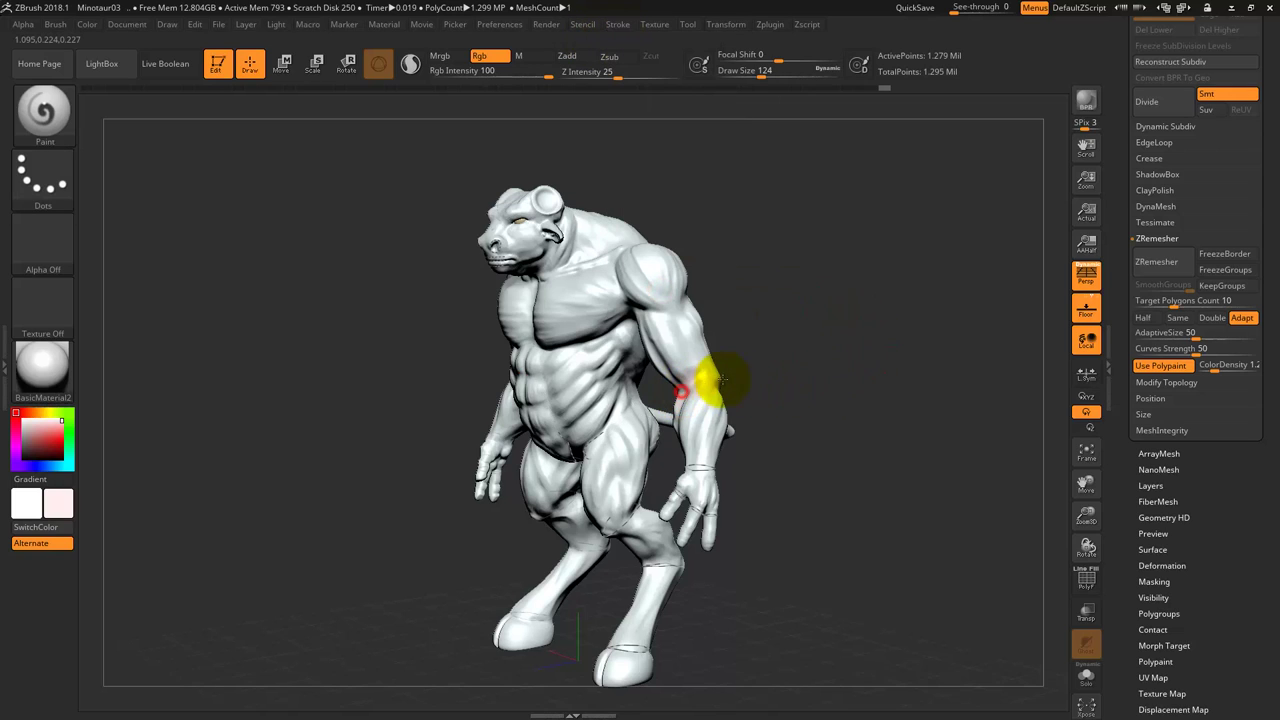
Orbit around to the back and paint the hip near the tail pink.
mouse_move(816, 374)
mouse_down()
mouse_move(606, 357)
mouse_move(586, 371)
mouse_up()
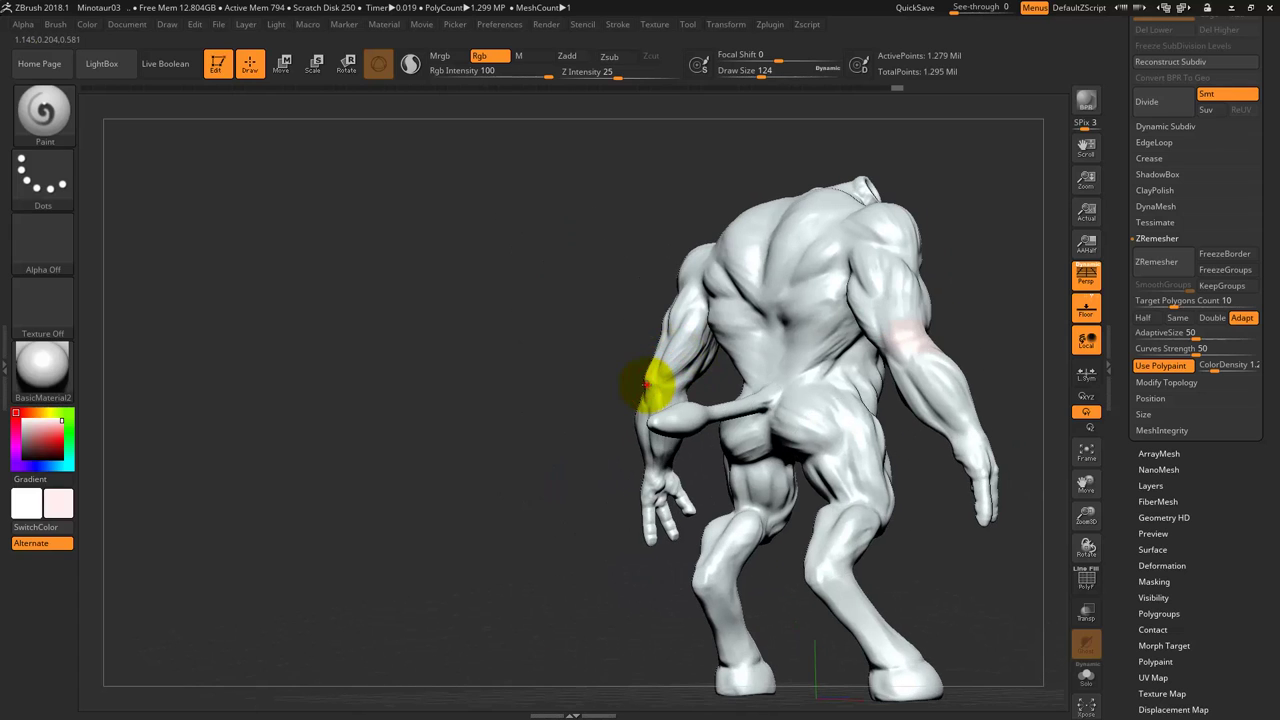
mouse_move(514, 300)
mouse_down()
mouse_move(580, 349)
mouse_move(657, 323)
mouse_move(633, 313)
mouse_up()
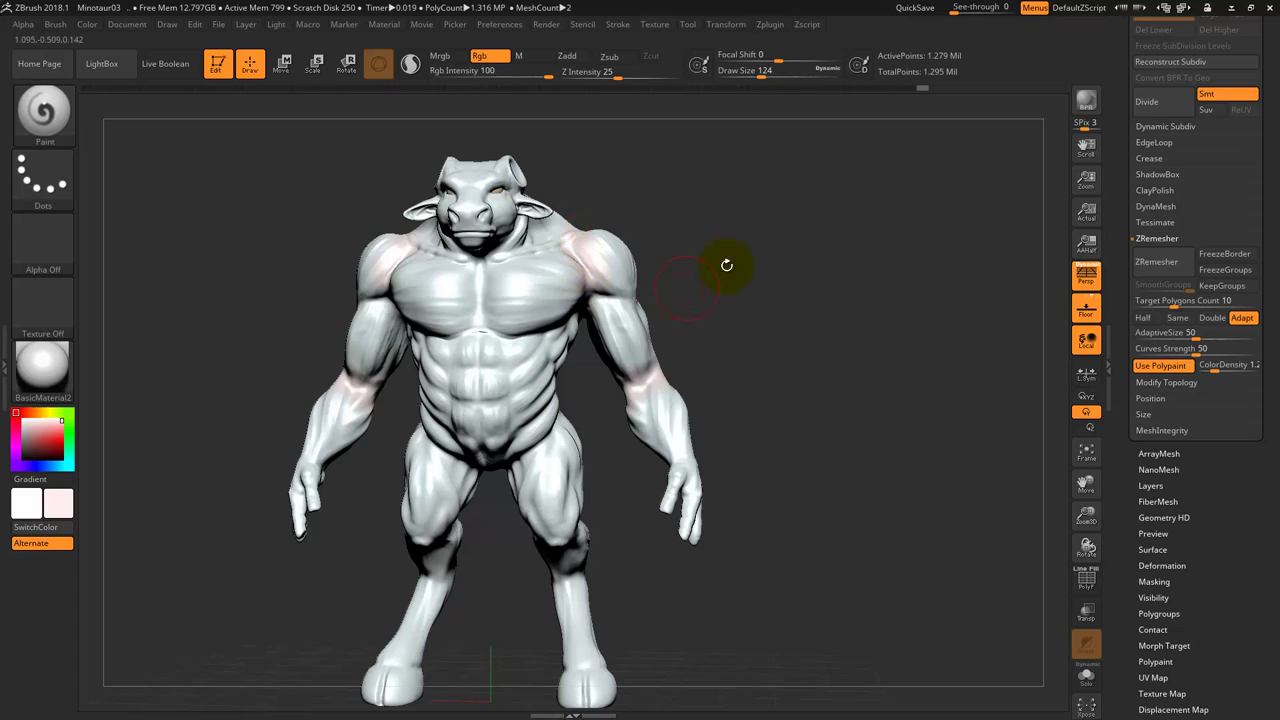
mouse_move(747, 240)
mouse_down()
mouse_move(689, 300)
mouse_move(600, 243)
mouse_up()
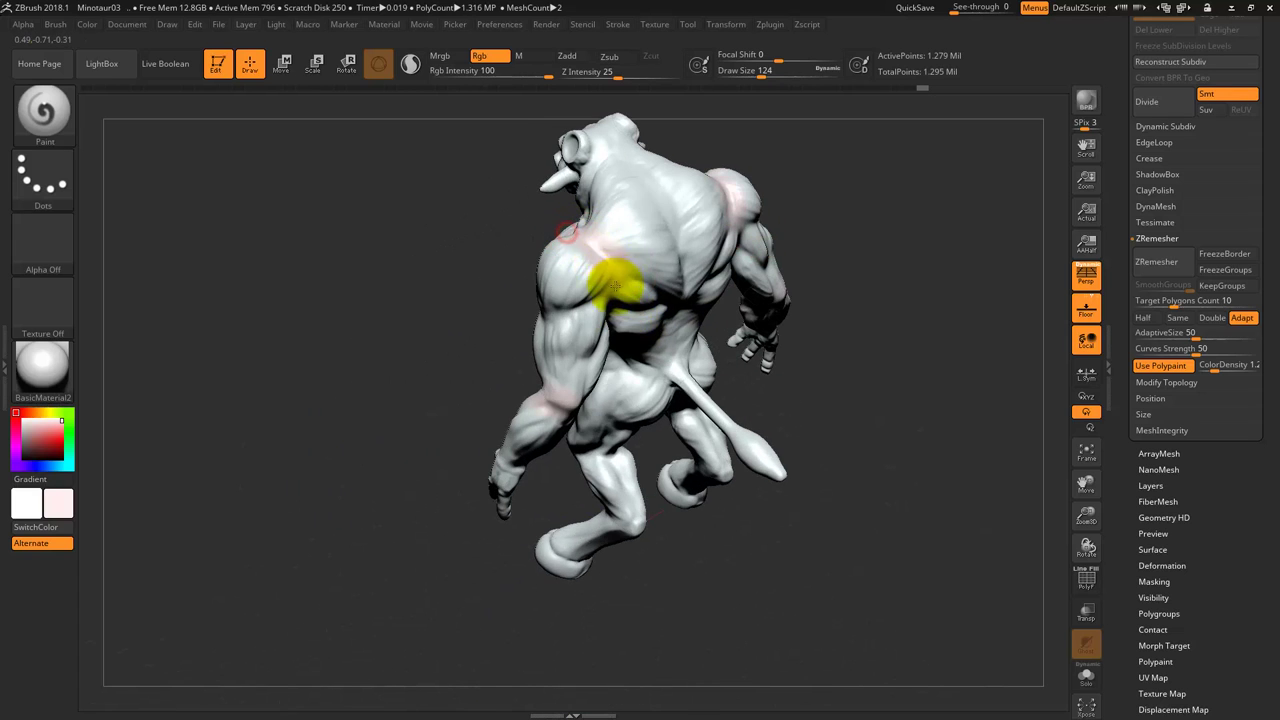
mouse_move(369, 292)
mouse_down()
mouse_move(342, 241)
mouse_move(486, 257)
mouse_up()
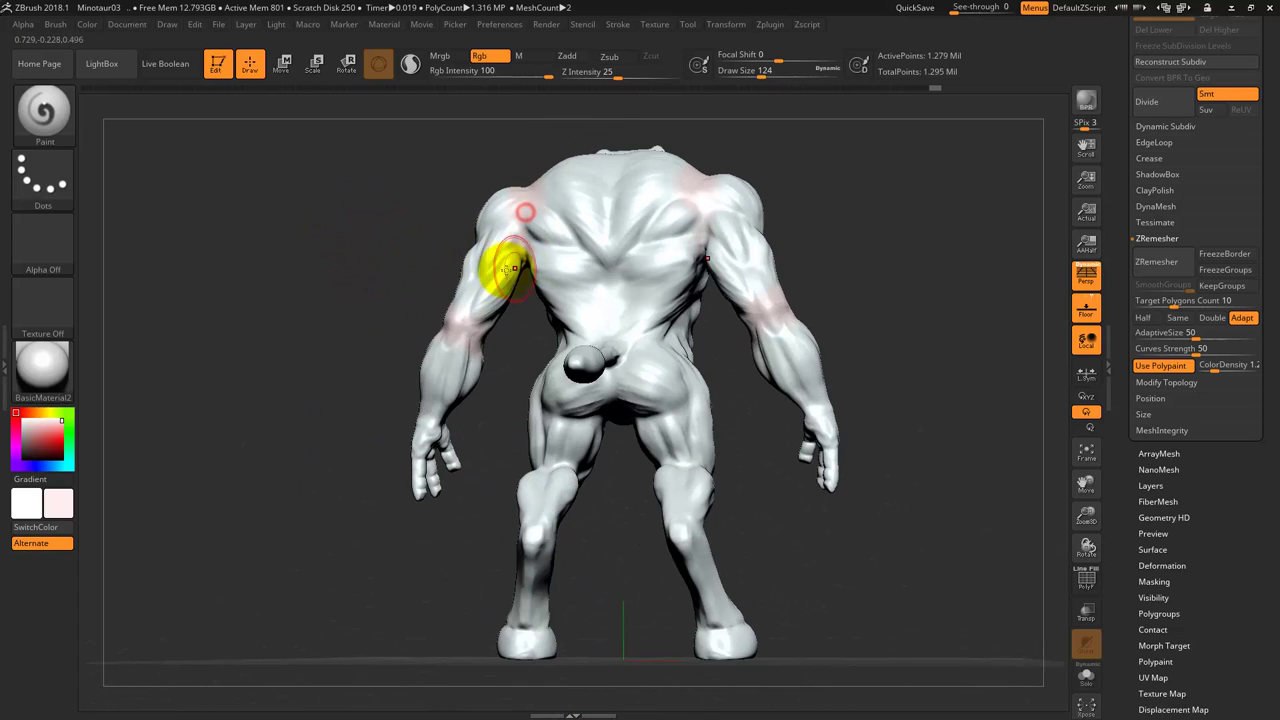
mouse_move(298, 272)
mouse_down()
mouse_move(408, 265)
mouse_move(486, 194)
mouse_up()
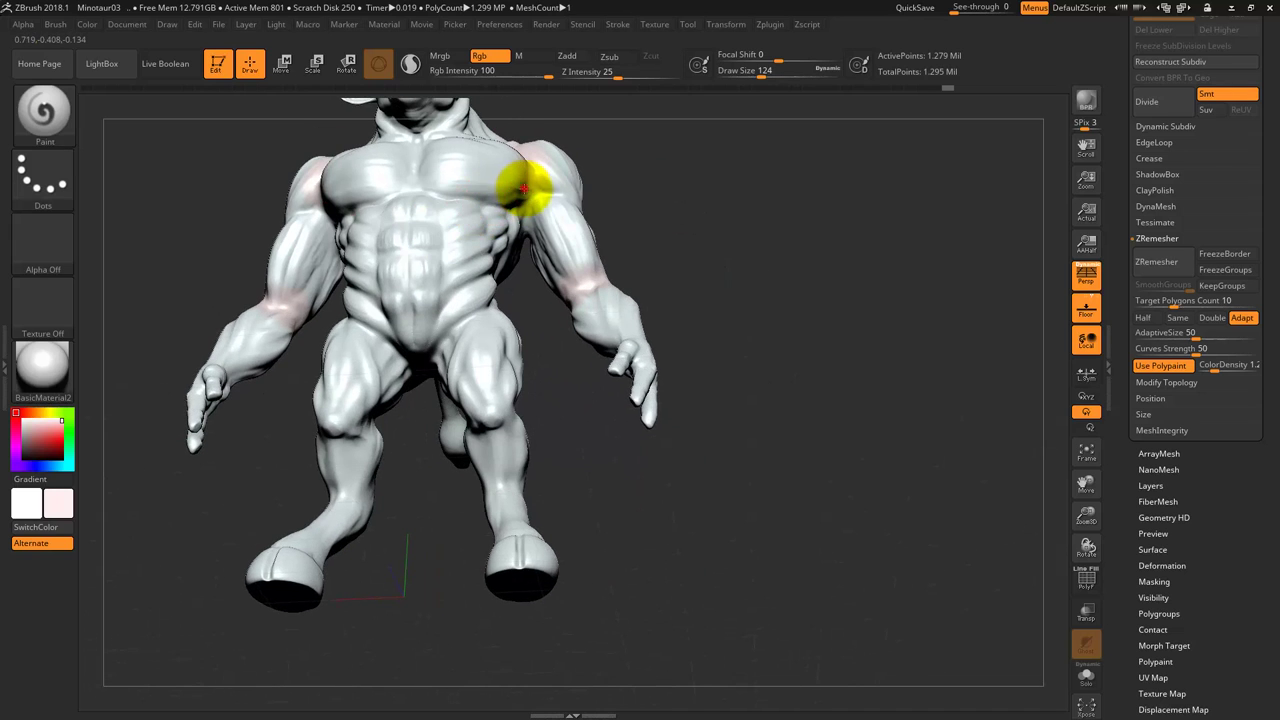
drag(609, 437, 471, 366)
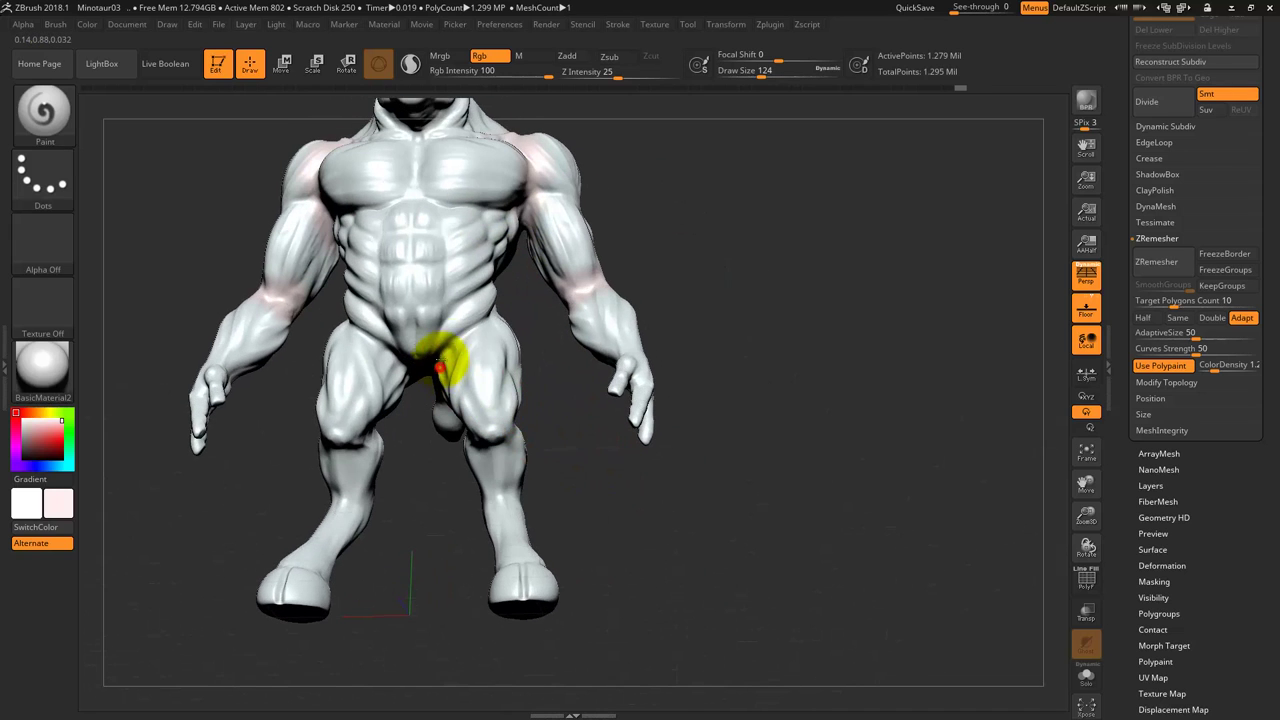
mouse_move(566, 371)
mouse_down()
mouse_move(480, 463)
mouse_move(420, 314)
mouse_move(420, 292)
mouse_move(437, 291)
mouse_up()
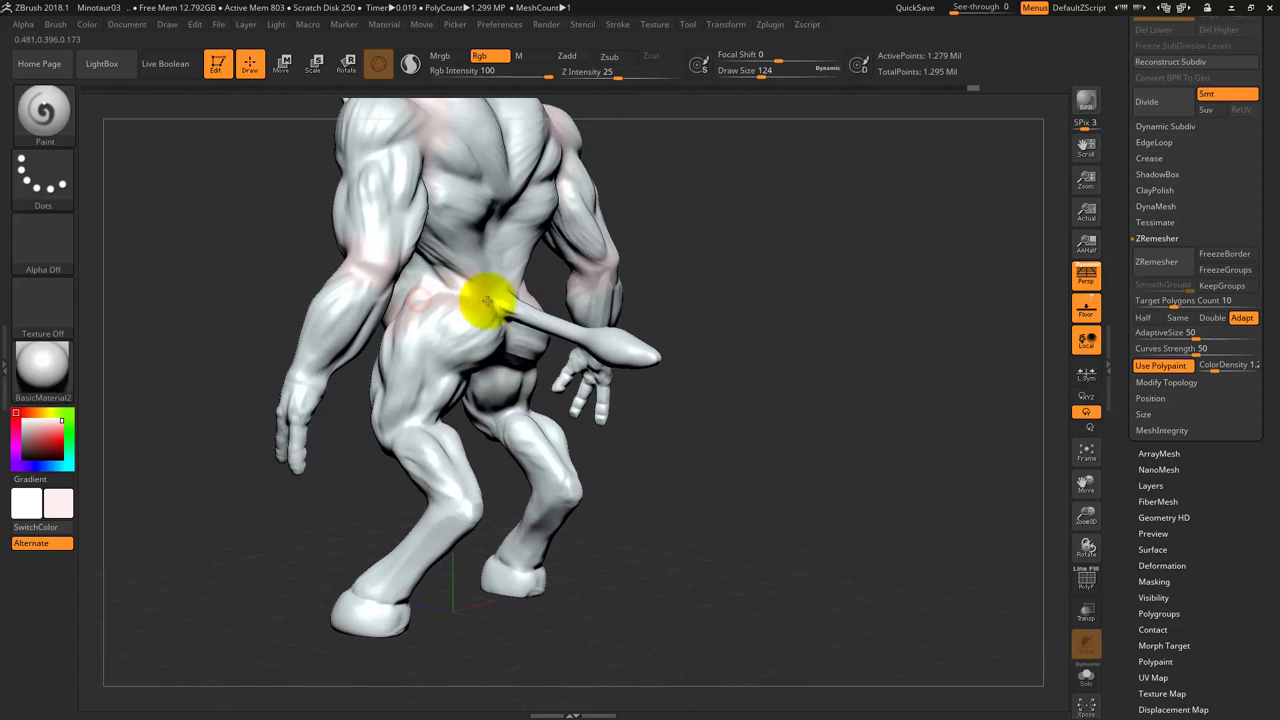
mouse_move(518, 315)
mouse_down()
mouse_move(743, 394)
mouse_move(466, 366)
mouse_move(229, 371)
mouse_up()
drag(284, 413, 286, 386)
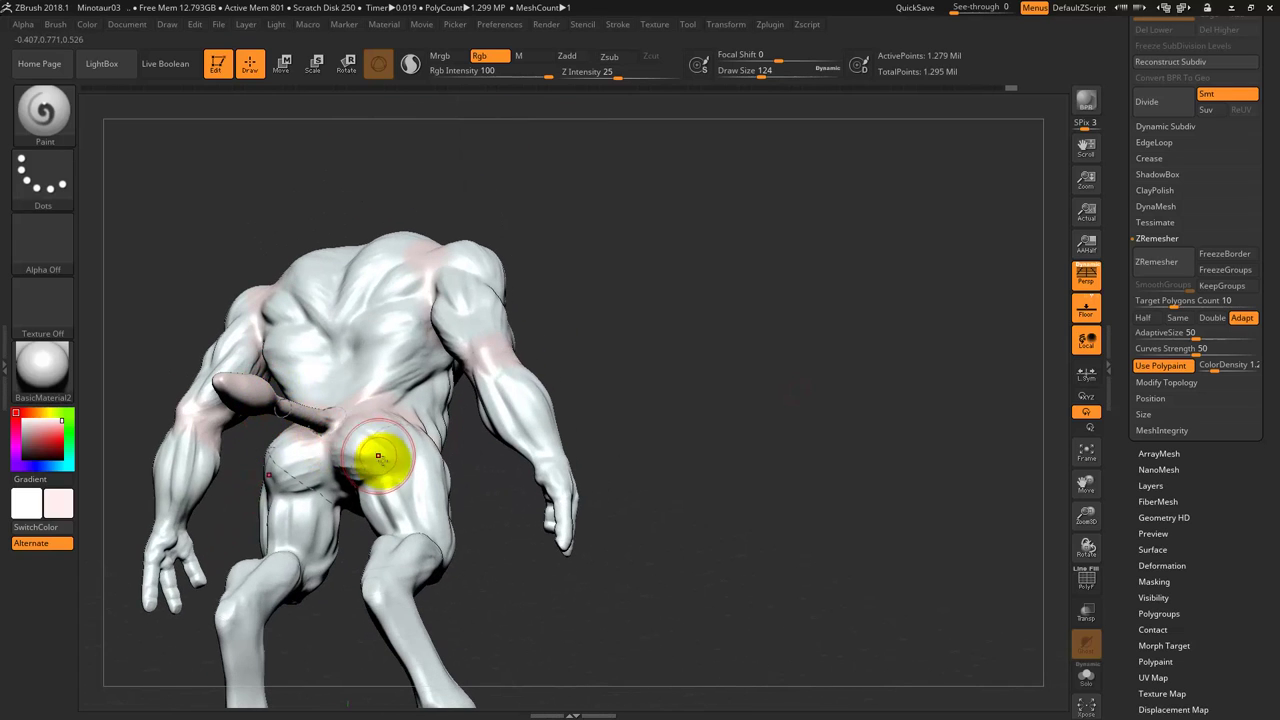
mouse_move(466, 434)
mouse_down()
mouse_move(530, 568)
mouse_move(563, 509)
mouse_move(374, 509)
mouse_up()
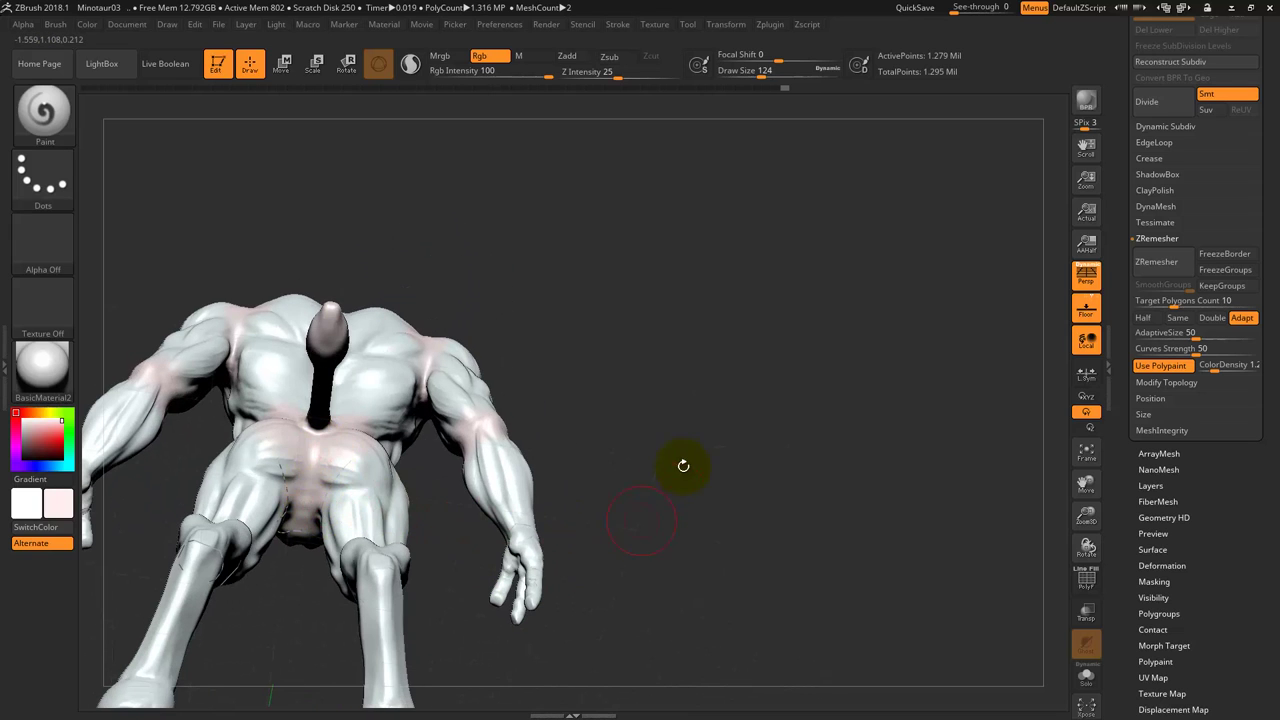
mouse_move(683, 463)
mouse_down()
mouse_move(589, 517)
mouse_move(629, 491)
mouse_move(634, 520)
mouse_move(380, 528)
mouse_up()
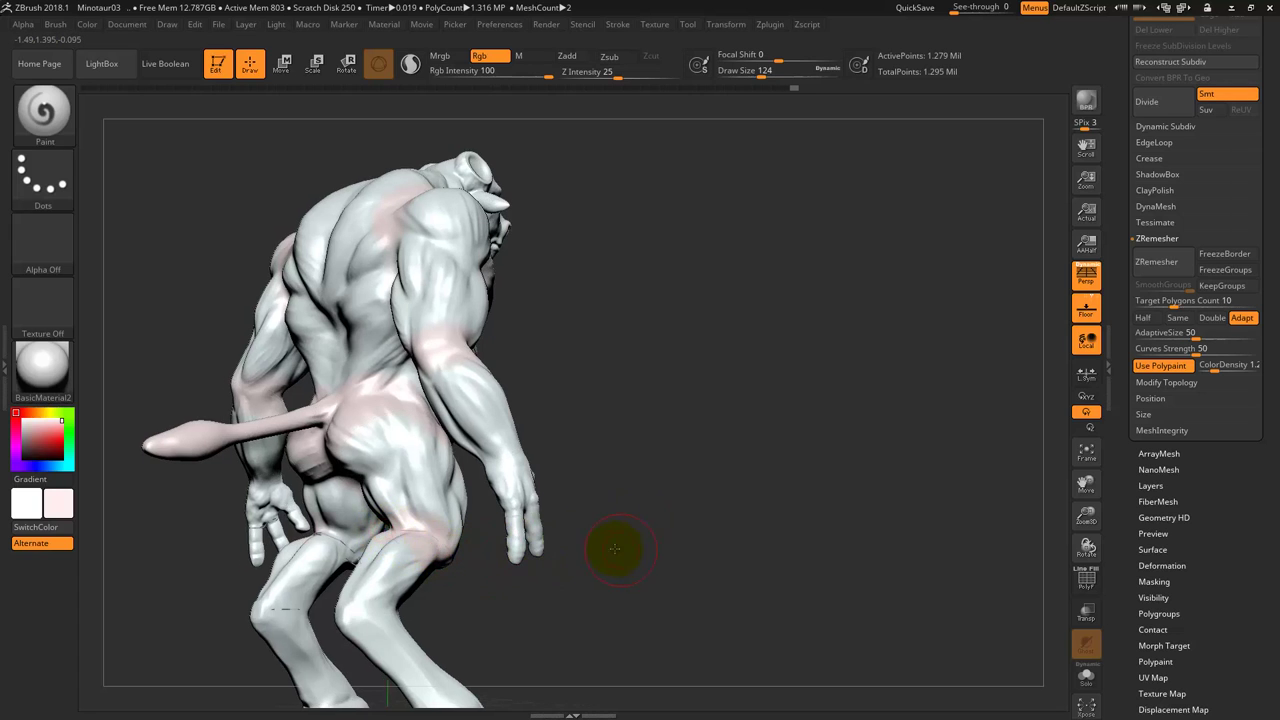
mouse_move(615, 548)
mouse_down()
mouse_move(486, 514)
mouse_move(333, 563)
mouse_move(314, 580)
mouse_move(343, 628)
mouse_up()
Look over the legs, then paint the head and upper chest pink.
mouse_move(671, 594)
alt+mouse_down()
mouse_move(737, 420)
mouse_move(675, 409)
alt+mouse_up()
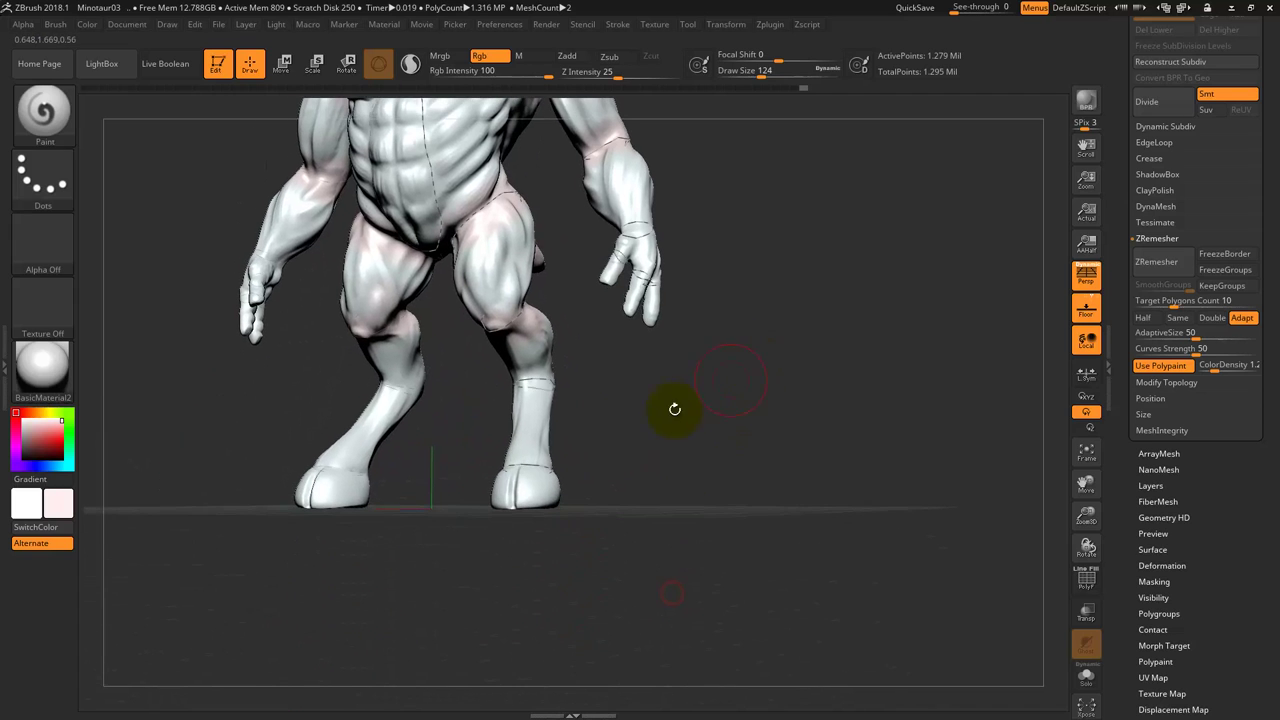
mouse_move(571, 383)
mouse_down()
mouse_move(677, 404)
mouse_move(543, 386)
mouse_up()
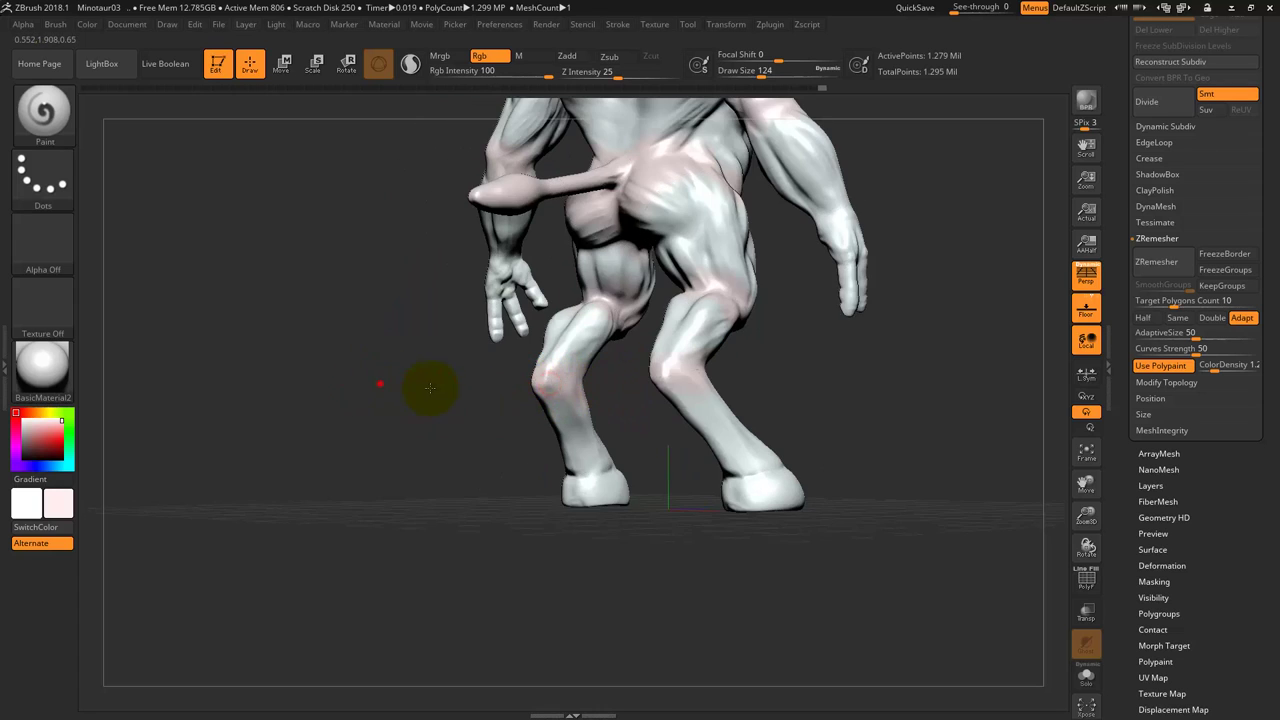
mouse_move(429, 388)
mouse_down()
mouse_move(380, 380)
mouse_move(670, 335)
mouse_up()
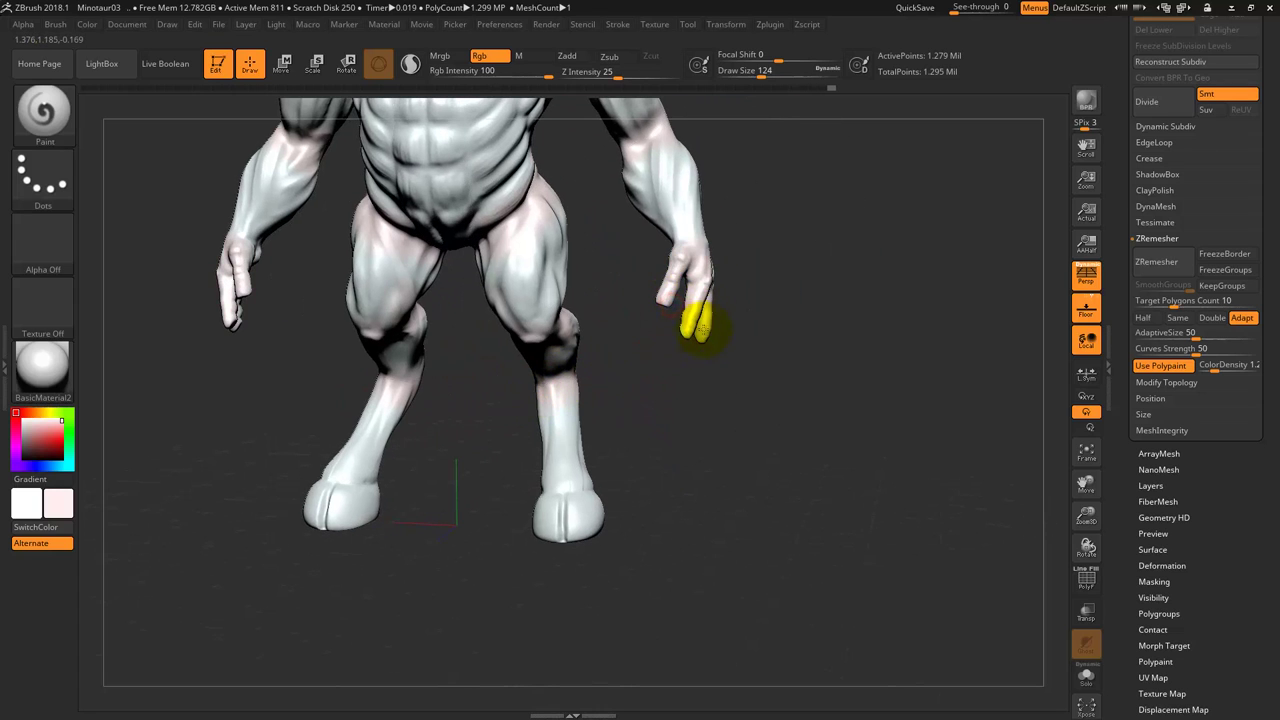
mouse_move(797, 346)
mouse_down()
mouse_move(874, 346)
mouse_move(652, 310)
mouse_up()
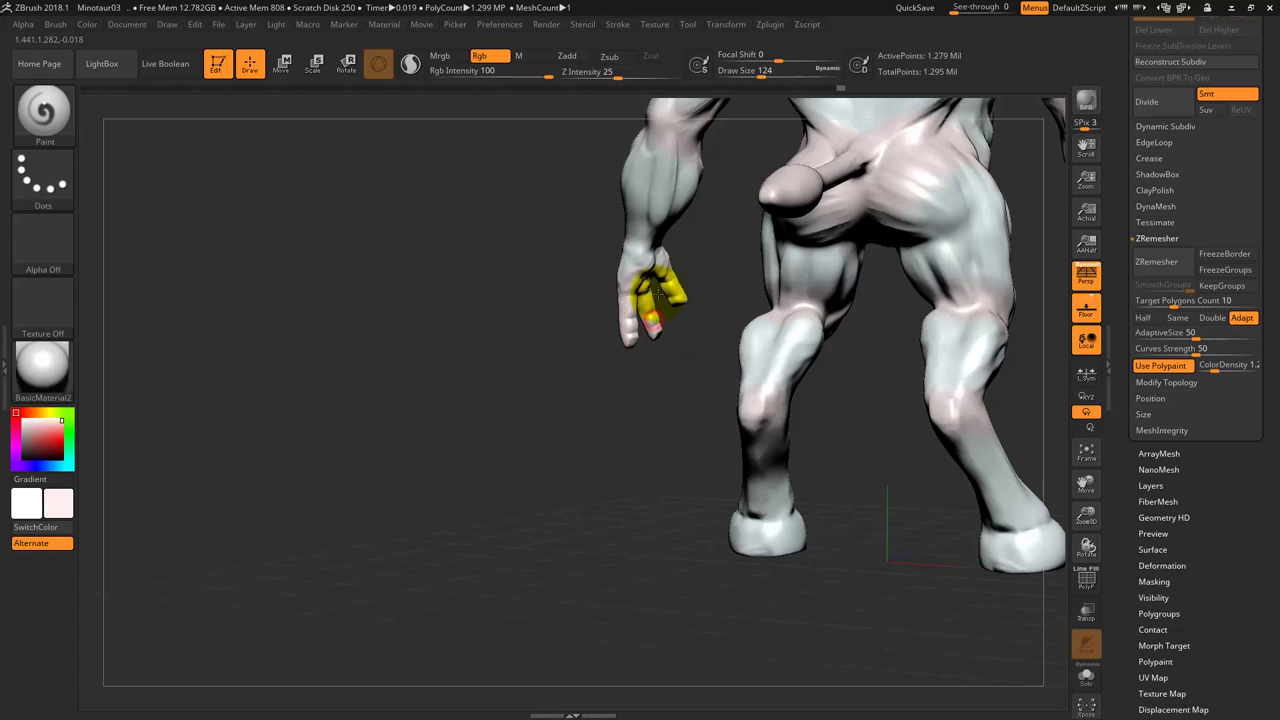
mouse_move(491, 314)
mouse_down()
mouse_move(537, 329)
mouse_move(631, 283)
mouse_up()
mouse_move(797, 305)
mouse_down()
mouse_move(850, 170)
mouse_move(877, 286)
mouse_move(851, 294)
mouse_move(877, 223)
mouse_move(870, 262)
mouse_up()
mouse_move(503, 380)
mouse_down()
mouse_move(528, 400)
mouse_move(500, 329)
mouse_move(528, 300)
mouse_move(512, 293)
mouse_up()
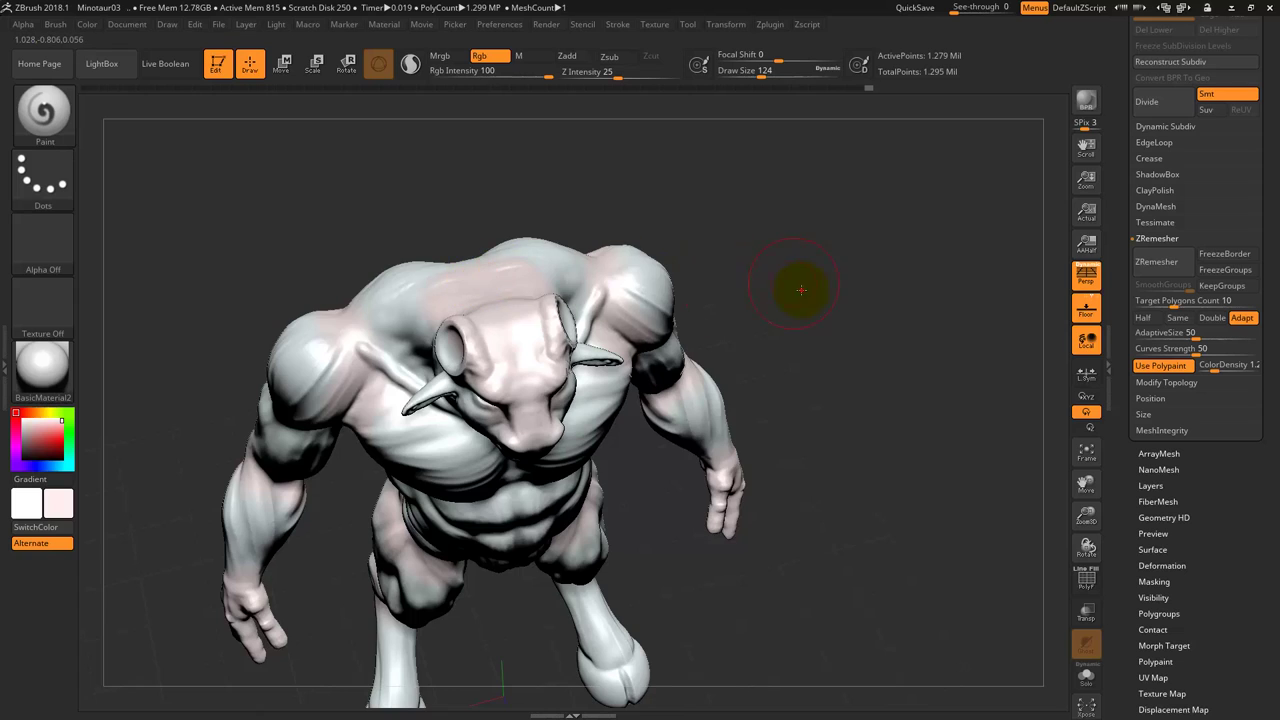
Paint pink across the upper back and shoulder.
mouse_move(794, 289)
mouse_down()
mouse_move(846, 263)
mouse_move(604, 387)
mouse_up()
mouse_move(505, 425)
mouse_down()
mouse_move(300, 391)
mouse_move(309, 406)
mouse_move(256, 474)
mouse_move(314, 414)
mouse_move(303, 469)
mouse_move(410, 430)
mouse_move(414, 451)
mouse_move(443, 423)
mouse_move(457, 380)
mouse_move(659, 347)
mouse_move(386, 437)
mouse_move(297, 420)
mouse_move(289, 463)
mouse_move(358, 483)
mouse_move(354, 526)
mouse_move(366, 520)
mouse_move(320, 543)
mouse_move(260, 468)
mouse_move(229, 480)
mouse_move(306, 506)
mouse_move(349, 551)
mouse_up()
drag(482, 469, 641, 328)
mouse_move(300, 586)
mouse_down()
mouse_move(314, 591)
mouse_move(277, 583)
mouse_move(266, 563)
mouse_up()
mouse_move(710, 373)
mouse_down()
mouse_move(586, 403)
mouse_move(577, 374)
mouse_move(563, 376)
mouse_up()
Paint pink around the eye and over the neck and chest.
mouse_move(305, 447)
mouse_down()
mouse_move(357, 463)
mouse_move(398, 444)
mouse_move(345, 452)
mouse_up()
mouse_move(557, 371)
mouse_down()
mouse_move(531, 263)
mouse_move(300, 517)
mouse_up()
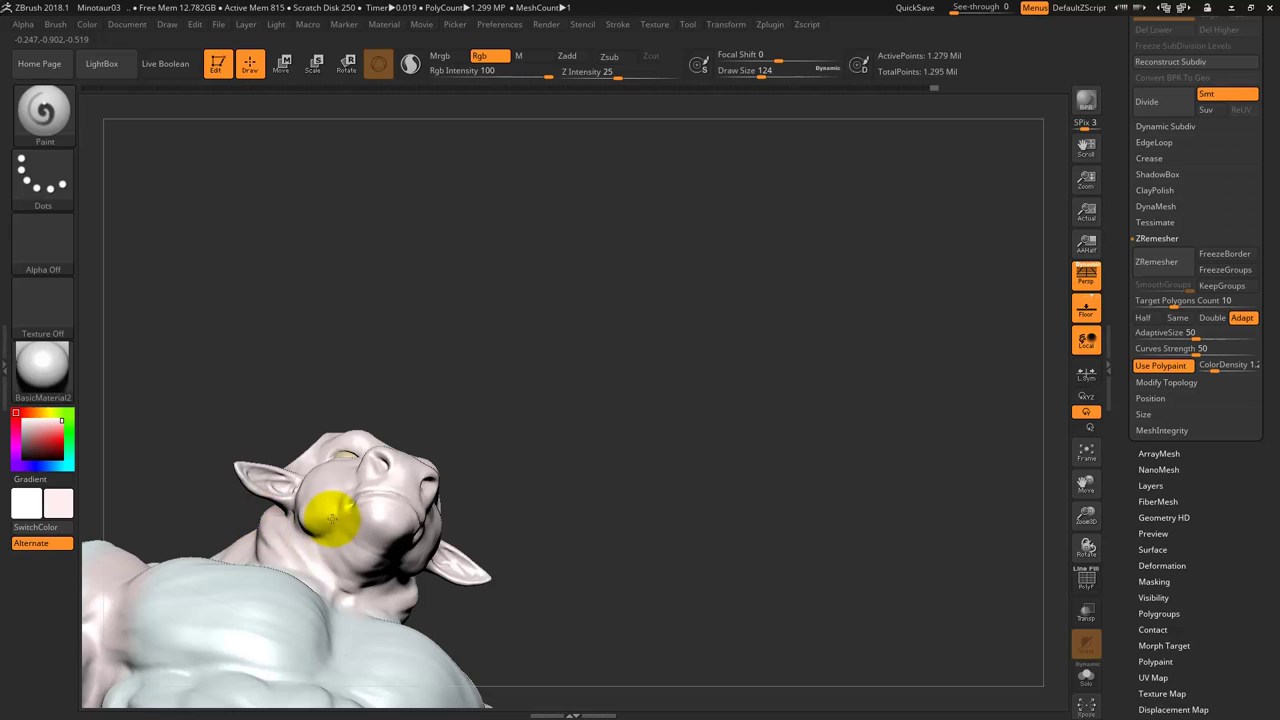
drag(584, 344, 574, 434)
mouse_move(268, 515)
mouse_down()
mouse_move(251, 523)
mouse_move(395, 555)
mouse_up()
mouse_move(740, 395)
mouse_down()
mouse_move(903, 269)
mouse_move(888, 302)
mouse_up()
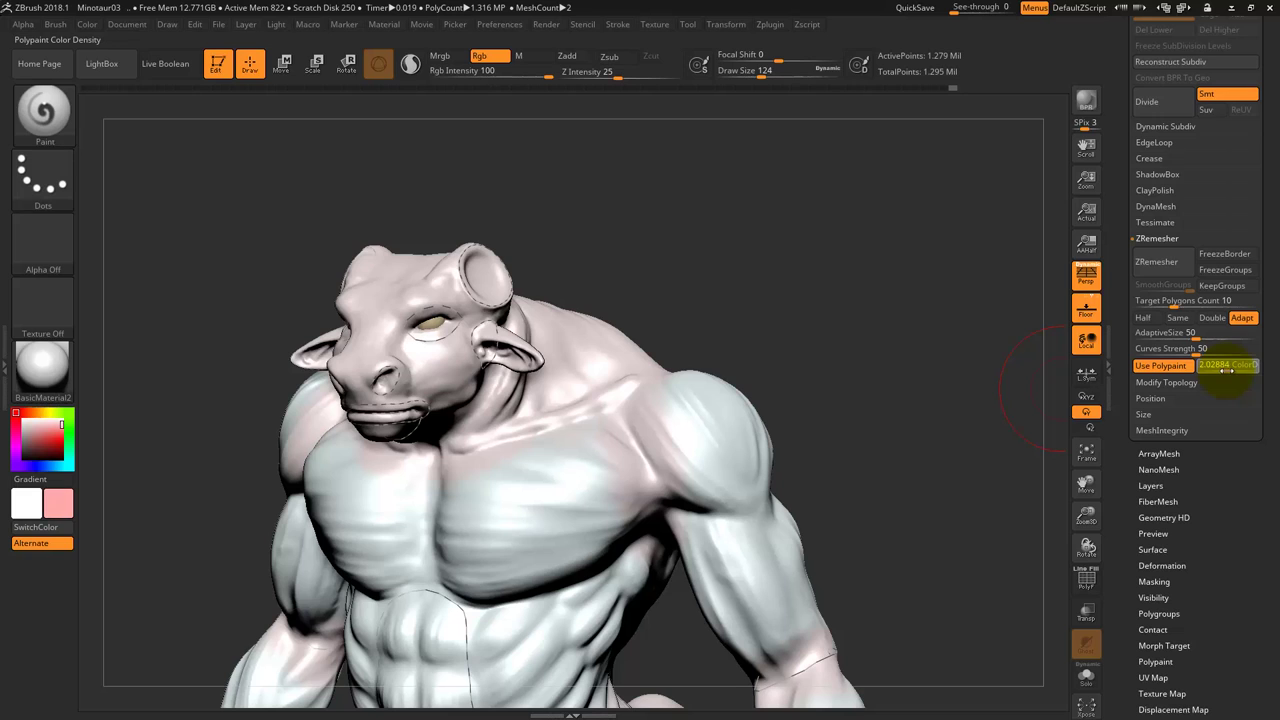
Paint the forehead between the horns pink, redoing the first attempt.
mouse_move(449, 309)
mouse_down()
mouse_move(414, 309)
mouse_move(437, 318)
mouse_move(323, 357)
mouse_move(366, 320)
mouse_up()
key(ctrl)
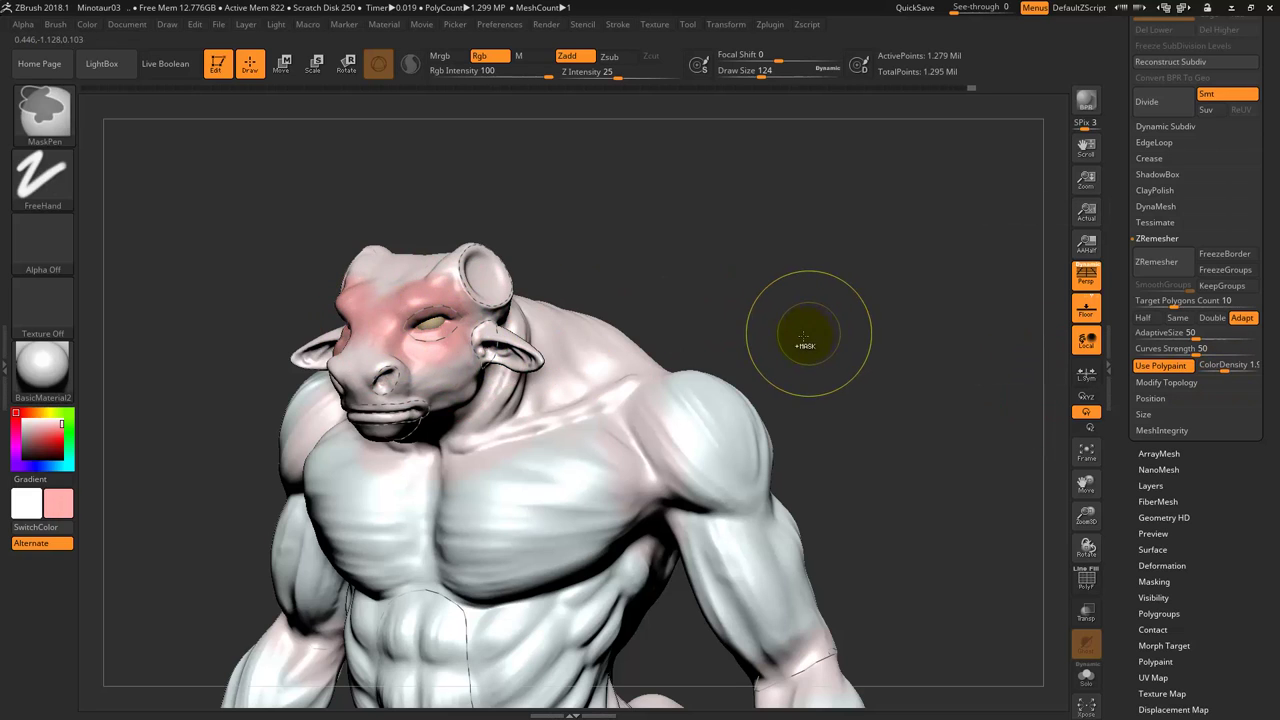
key(ctrl+z)
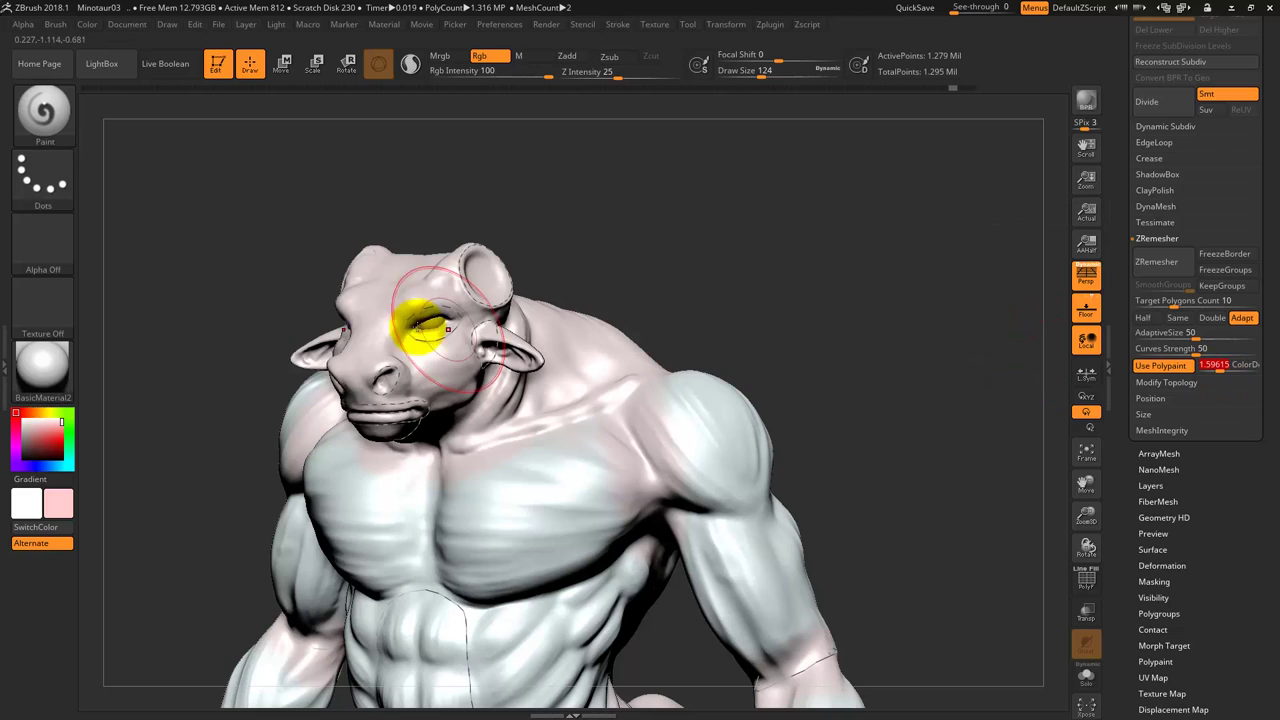
mouse_move(428, 309)
mouse_down()
mouse_move(383, 294)
mouse_move(434, 314)
mouse_move(343, 377)
mouse_move(440, 348)
mouse_up()
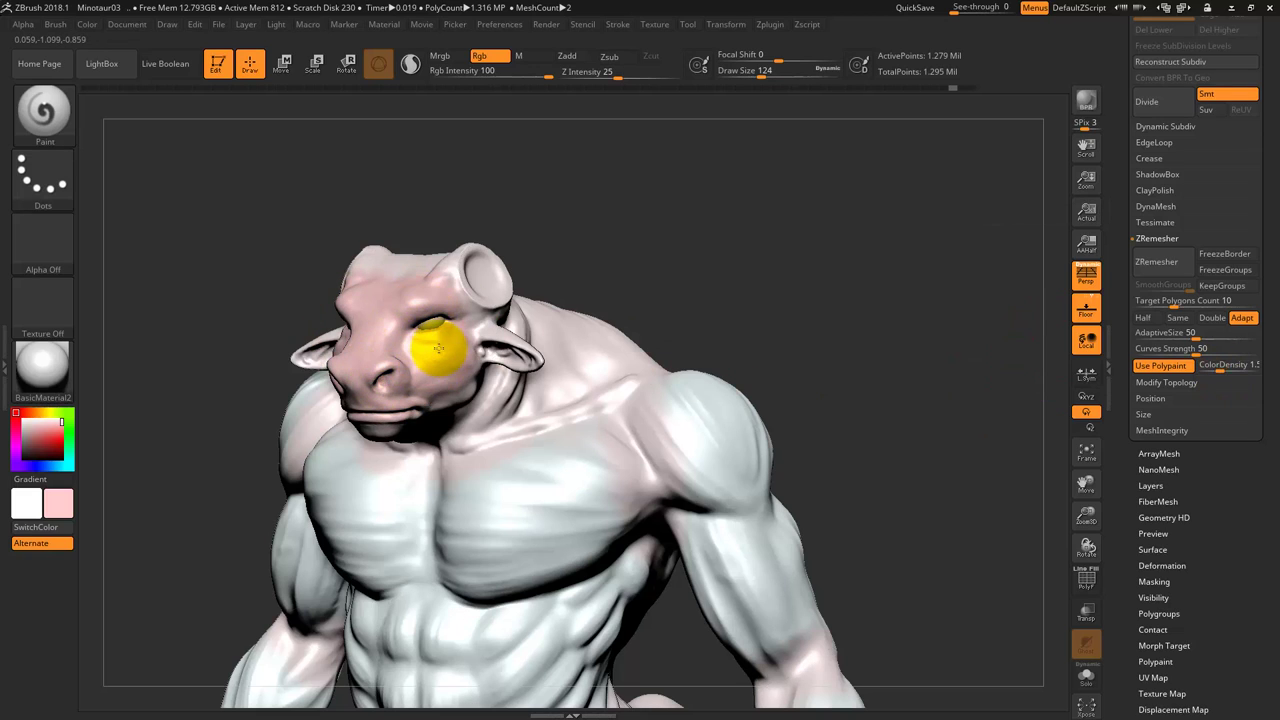
mouse_move(720, 209)
mouse_down()
mouse_move(540, 334)
mouse_move(566, 277)
mouse_move(371, 366)
mouse_up()
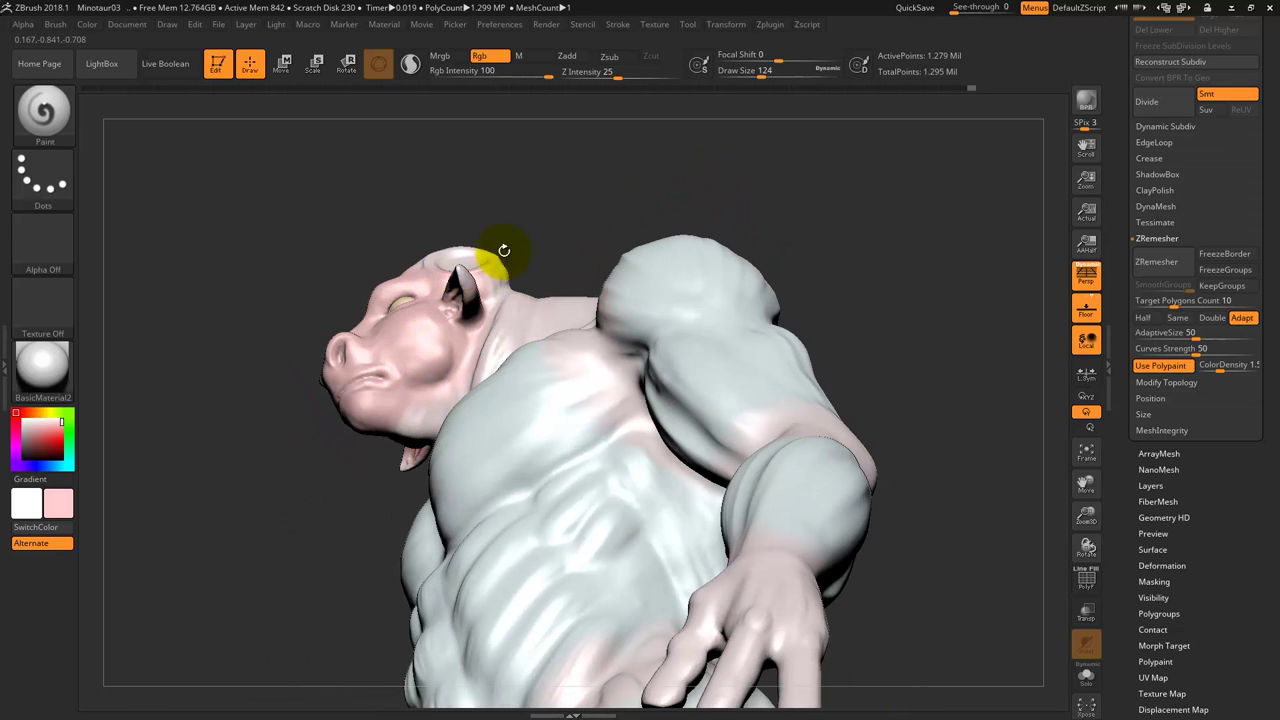
mouse_move(586, 214)
mouse_down()
mouse_move(531, 286)
mouse_move(457, 291)
mouse_up()
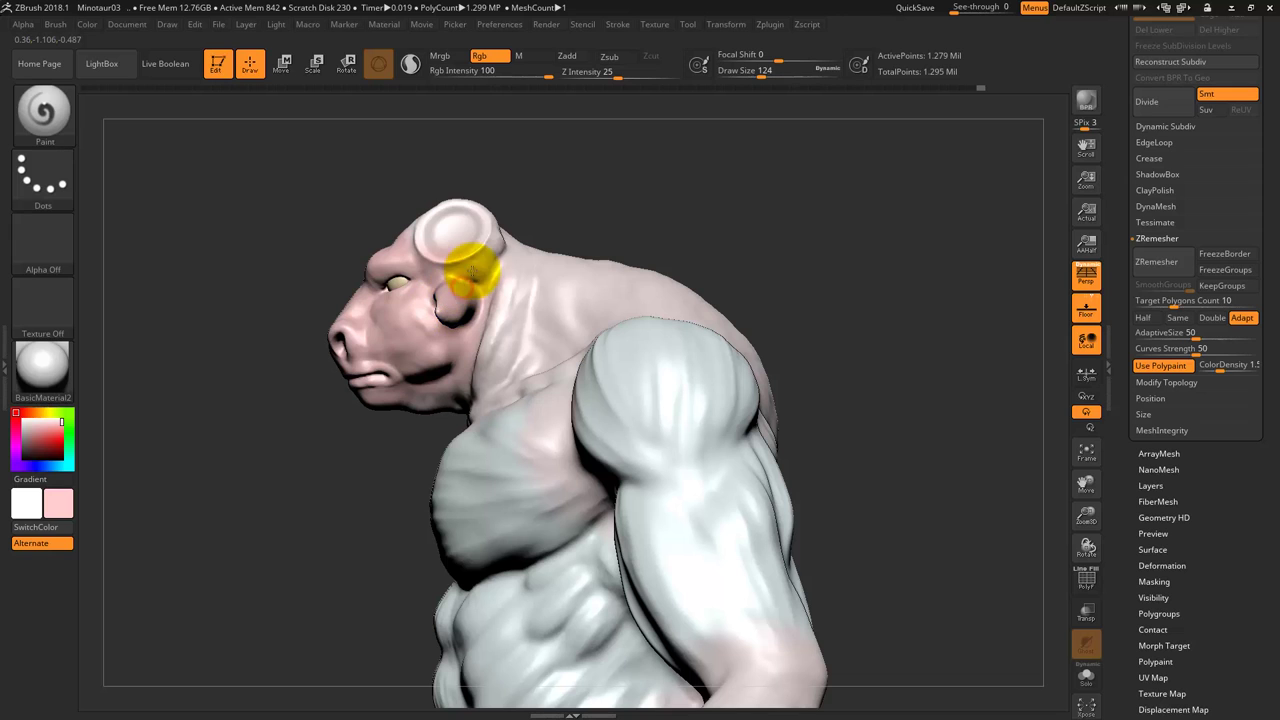
mouse_move(546, 194)
mouse_down()
mouse_move(623, 223)
mouse_move(434, 277)
mouse_up()
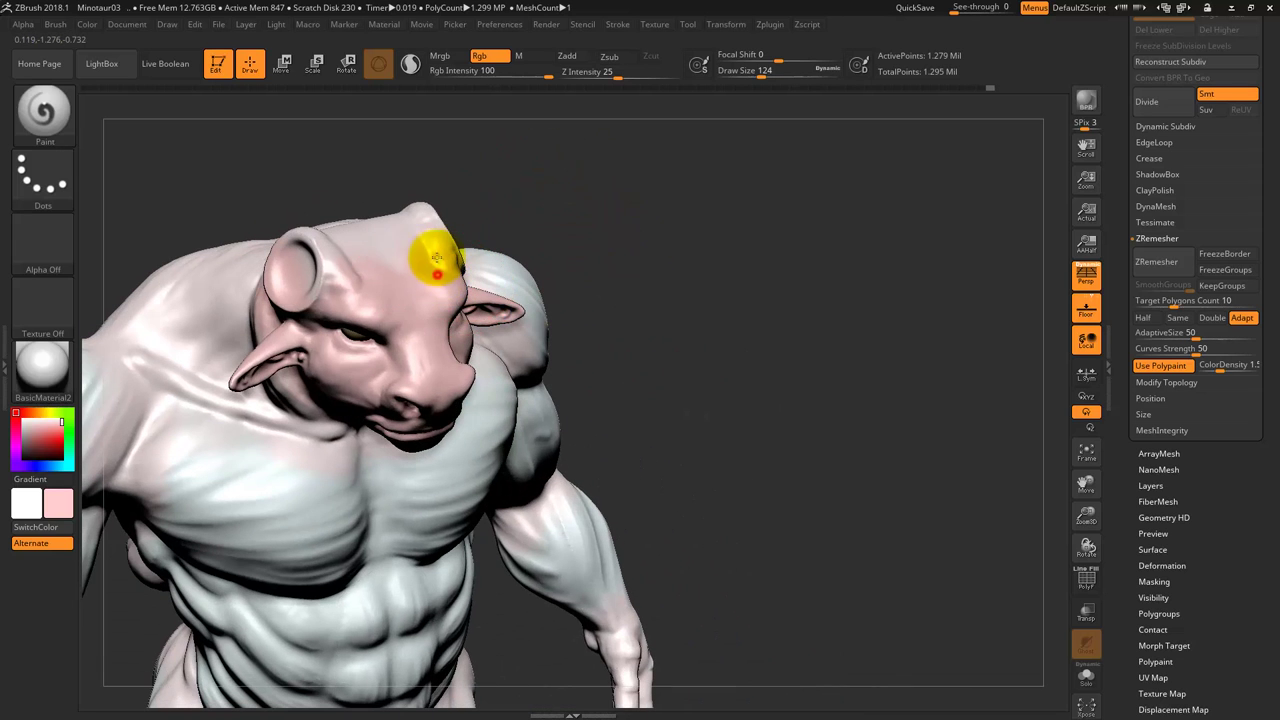
mouse_move(577, 168)
mouse_down()
mouse_move(614, 209)
mouse_move(563, 286)
mouse_move(436, 220)
mouse_move(443, 143)
mouse_move(357, 200)
mouse_move(343, 163)
mouse_move(434, 150)
mouse_up()
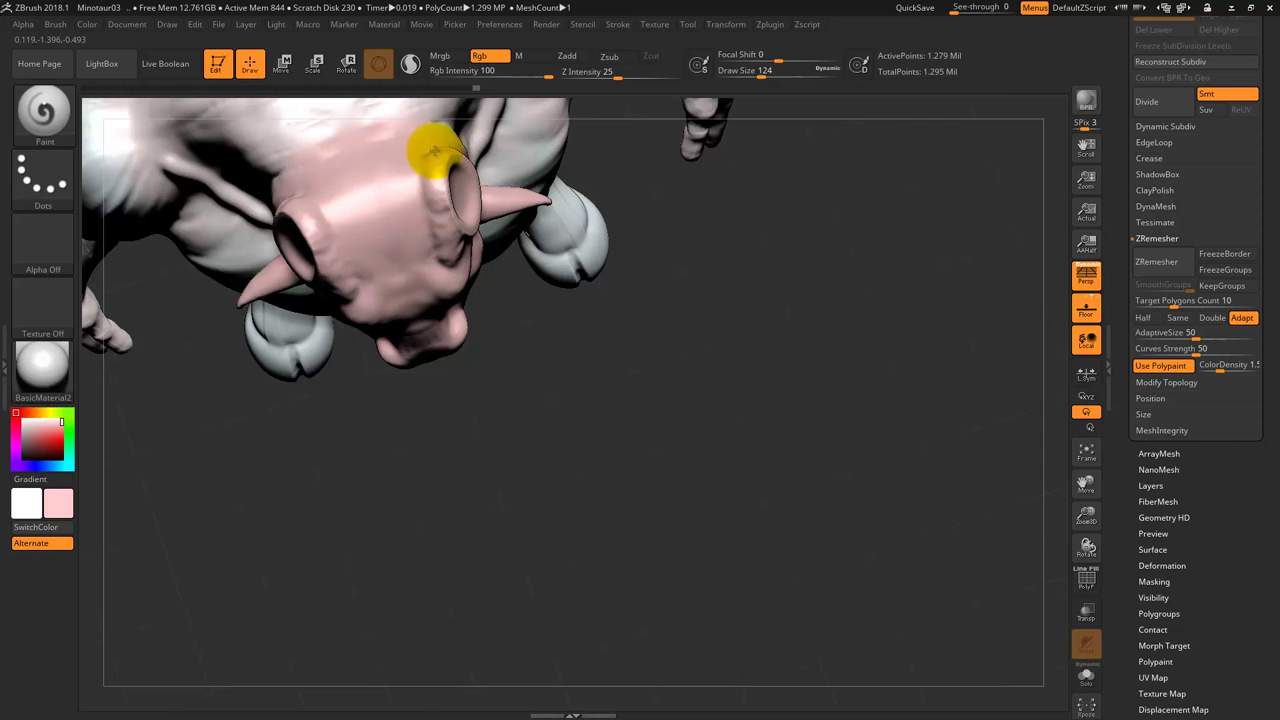
mouse_move(766, 391)
mouse_down()
mouse_move(791, 340)
mouse_move(323, 229)
mouse_move(347, 172)
mouse_up()
shift+drag(805, 355, 788, 303)
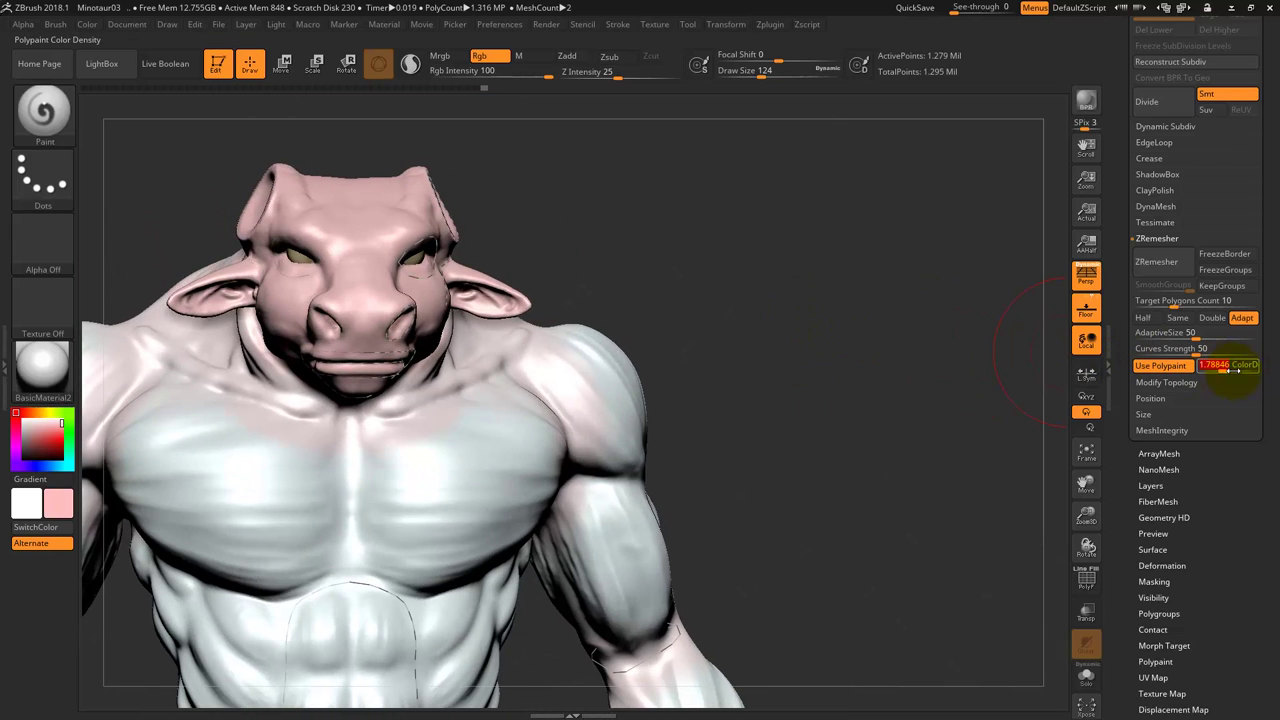
Reduce Draw Size to 90 and paint the eye and forehead more strongly pink.
key(s)
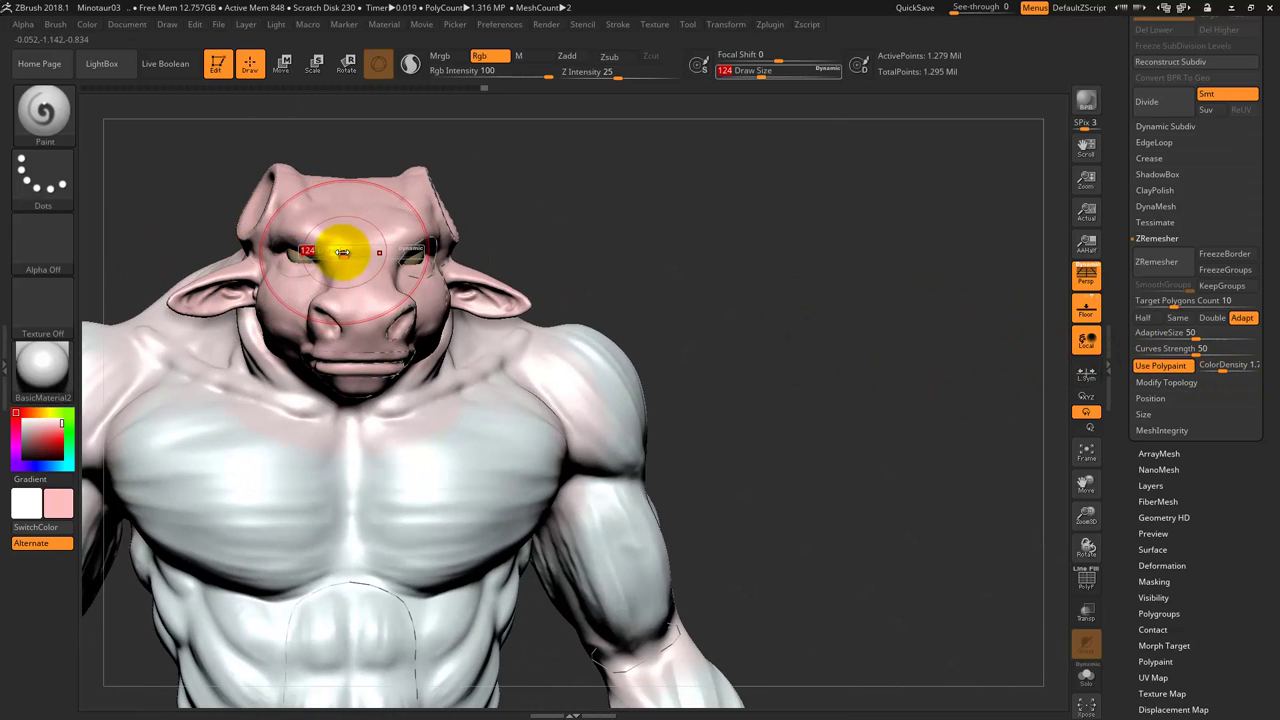
drag(343, 253, 329, 249)
drag(666, 206, 481, 237)
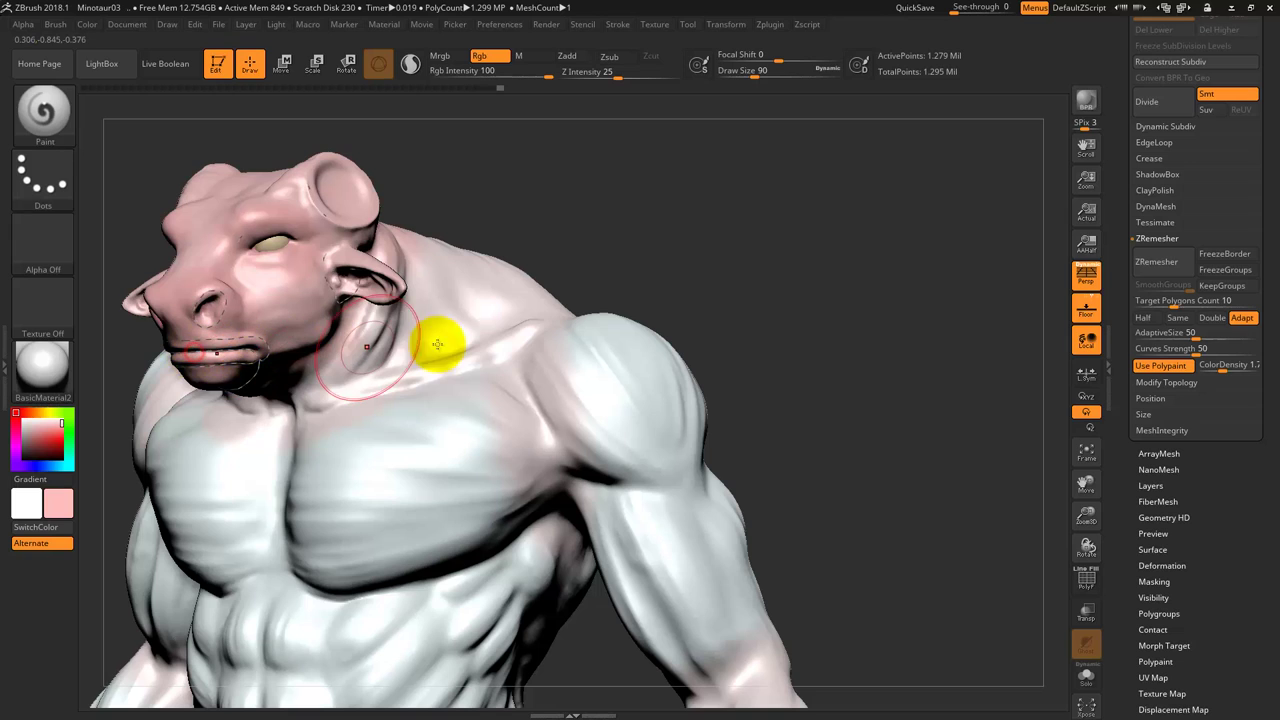
drag(894, 277, 860, 282)
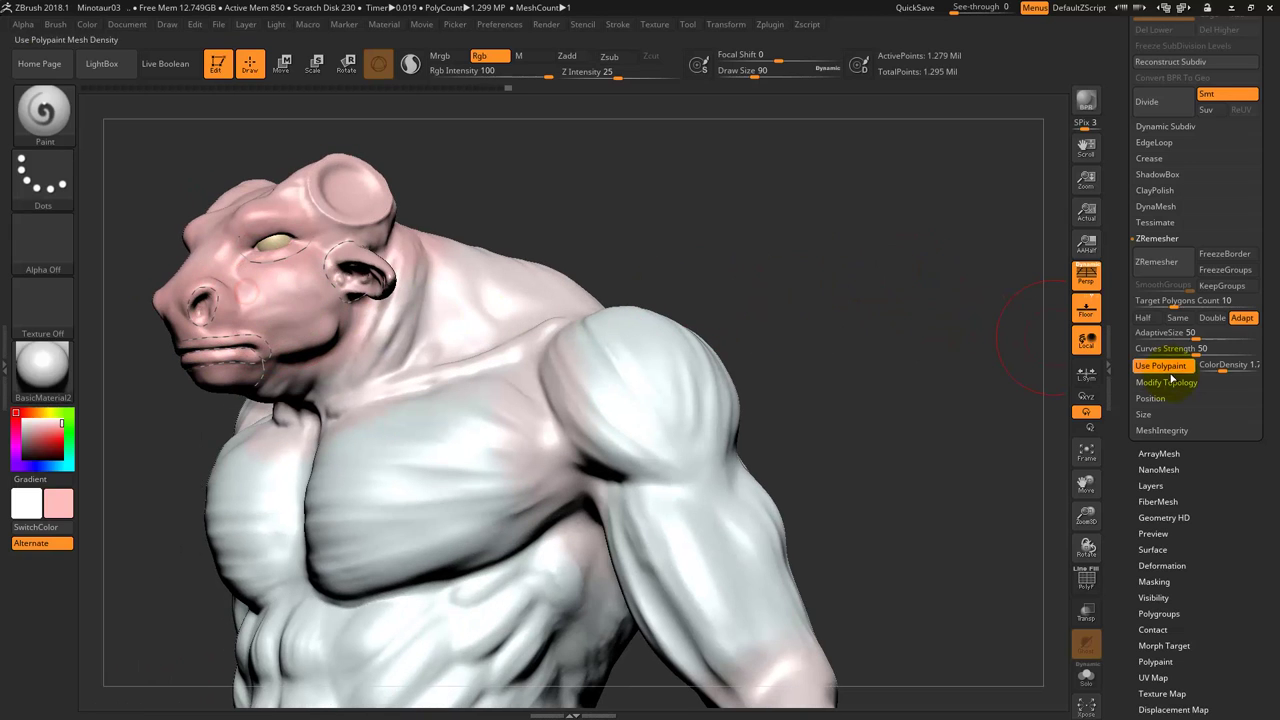
drag(272, 240, 282, 230)
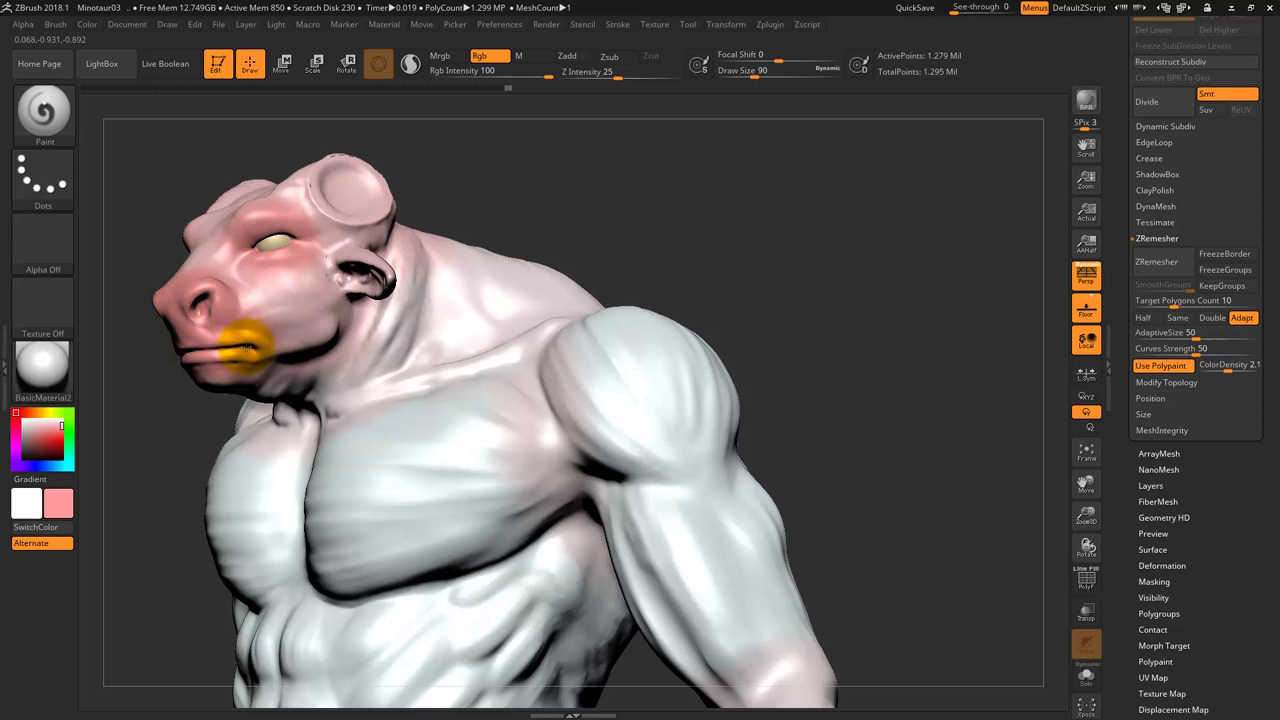
mouse_move(151, 421)
mouse_down()
mouse_move(229, 357)
mouse_move(171, 423)
mouse_up()
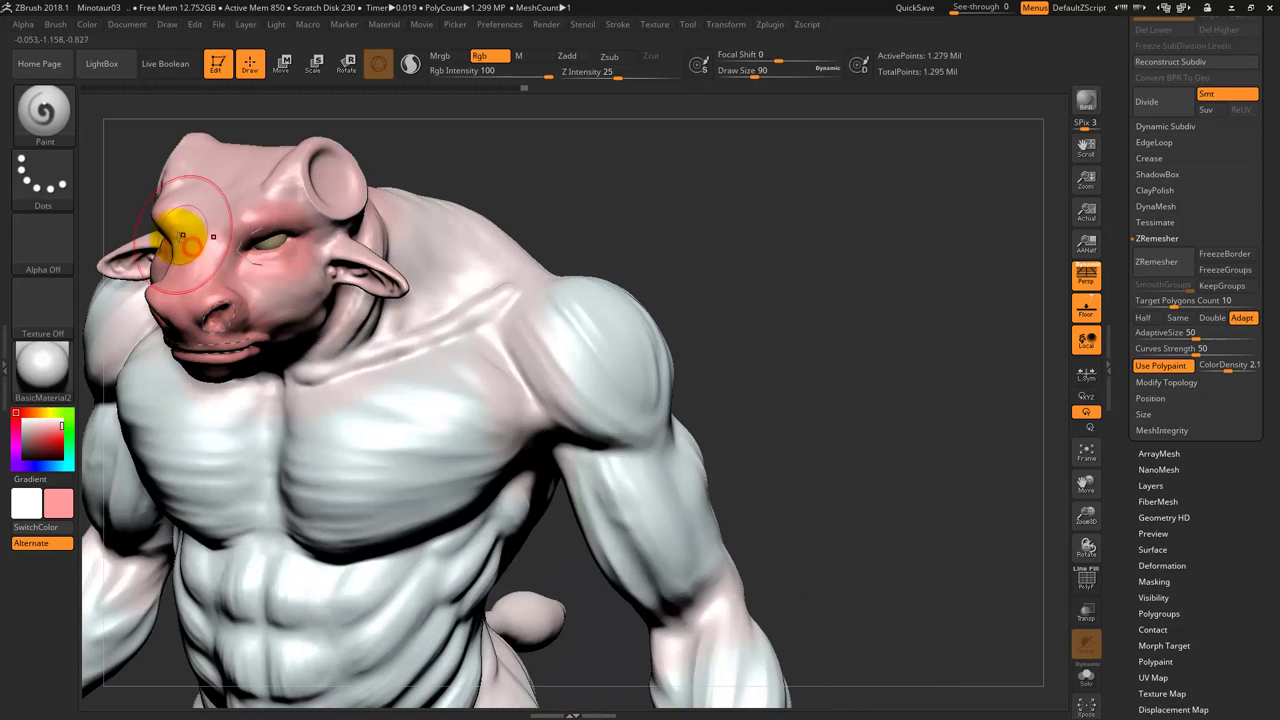
drag(223, 214, 271, 214)
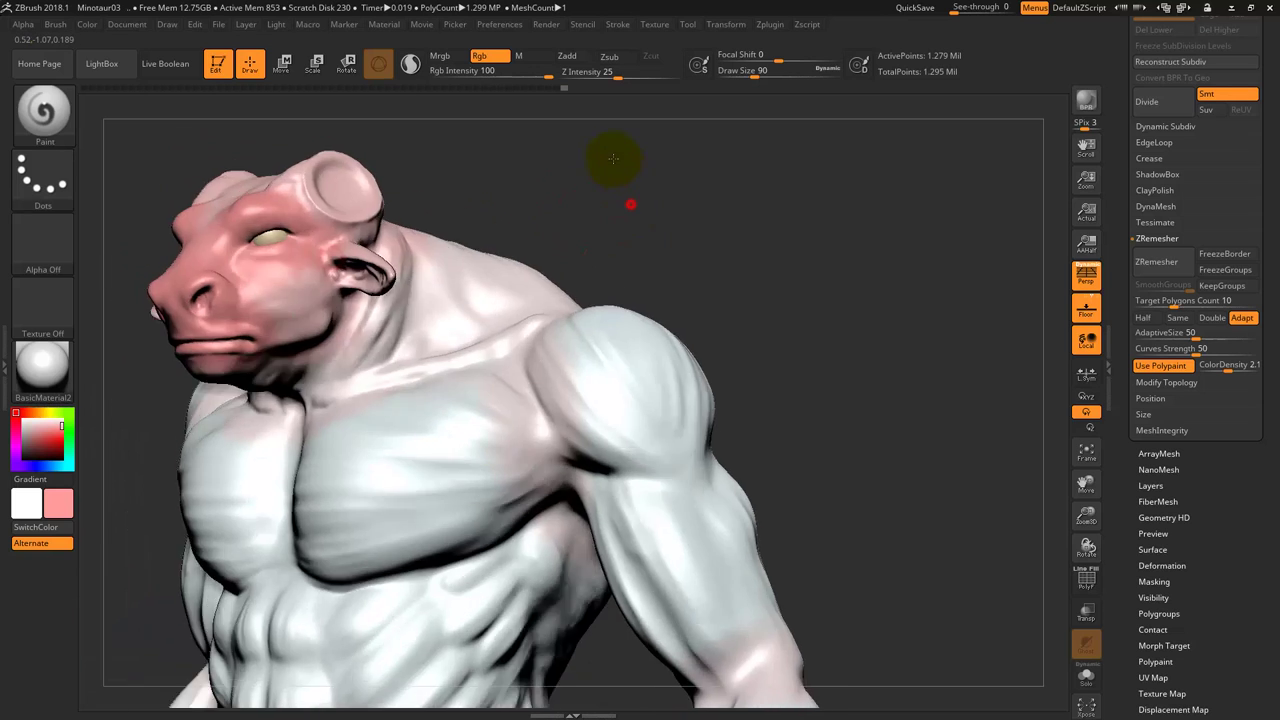
Paint down the cheek toward the jaw.
drag(631, 205, 614, 160)
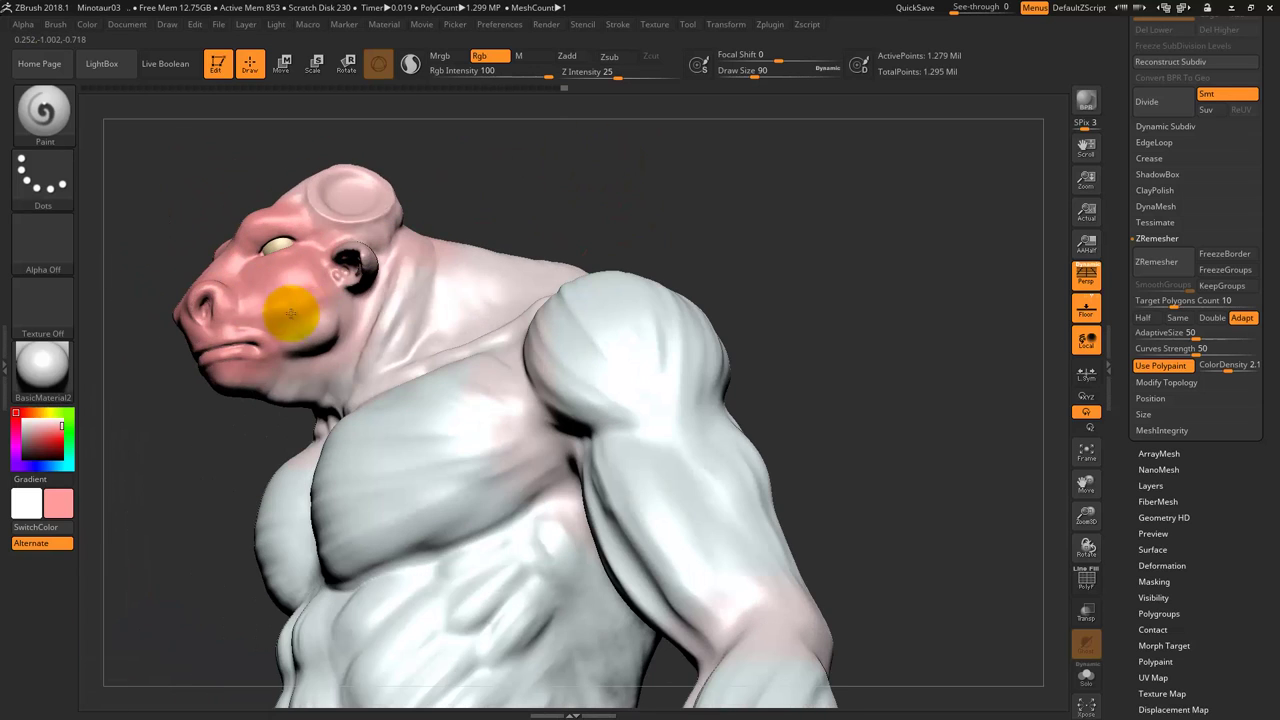
mouse_move(343, 308)
mouse_down()
mouse_move(314, 350)
mouse_move(357, 229)
mouse_up()
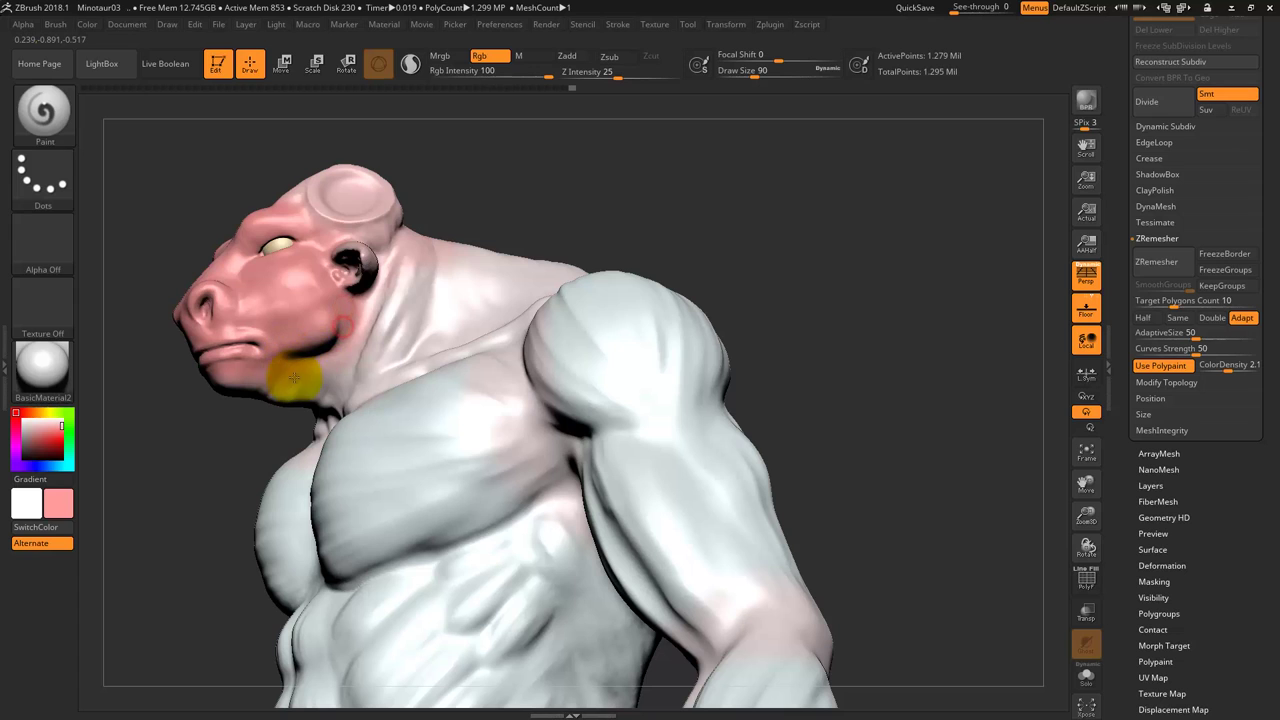
drag(619, 172, 571, 257)
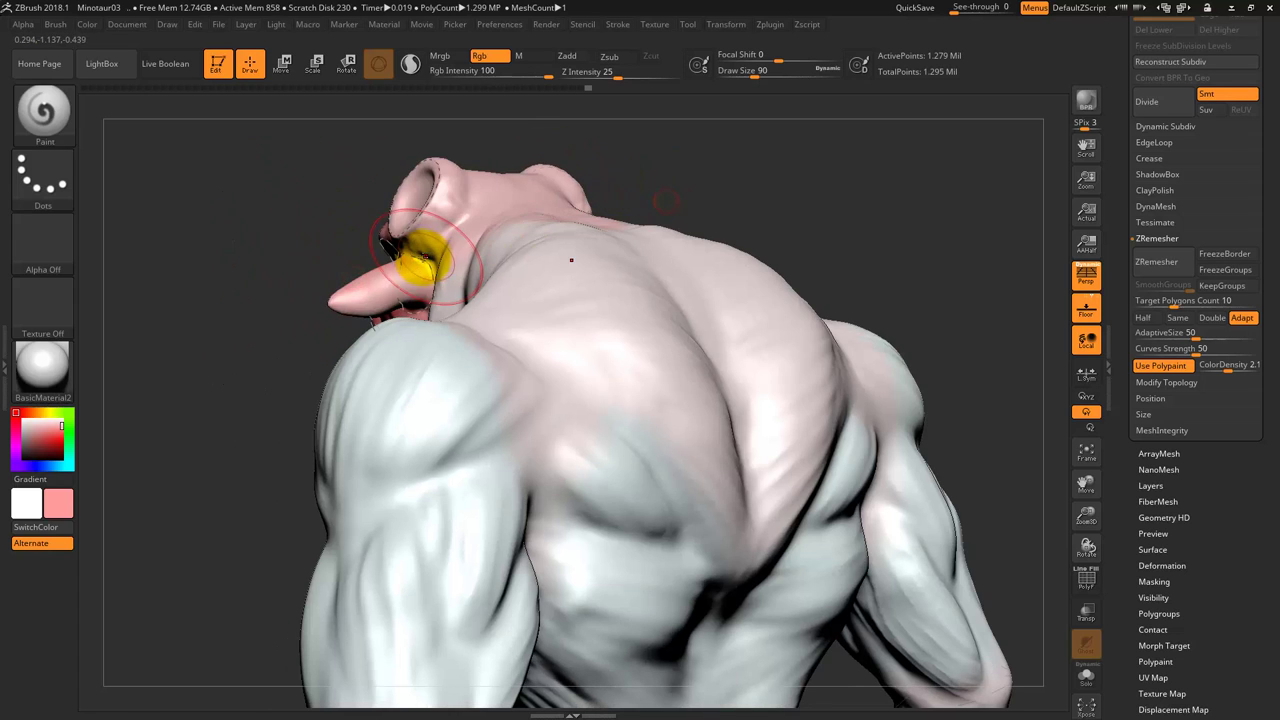
drag(233, 228, 251, 234)
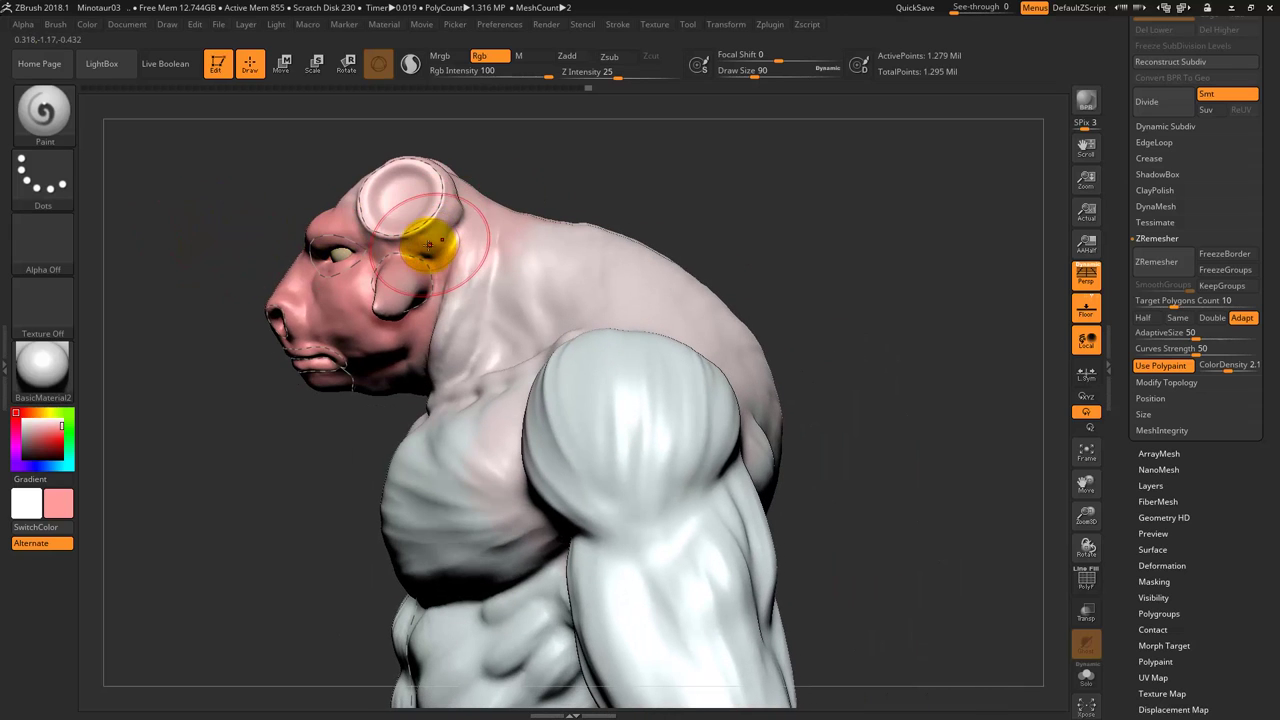
drag(186, 277, 271, 251)
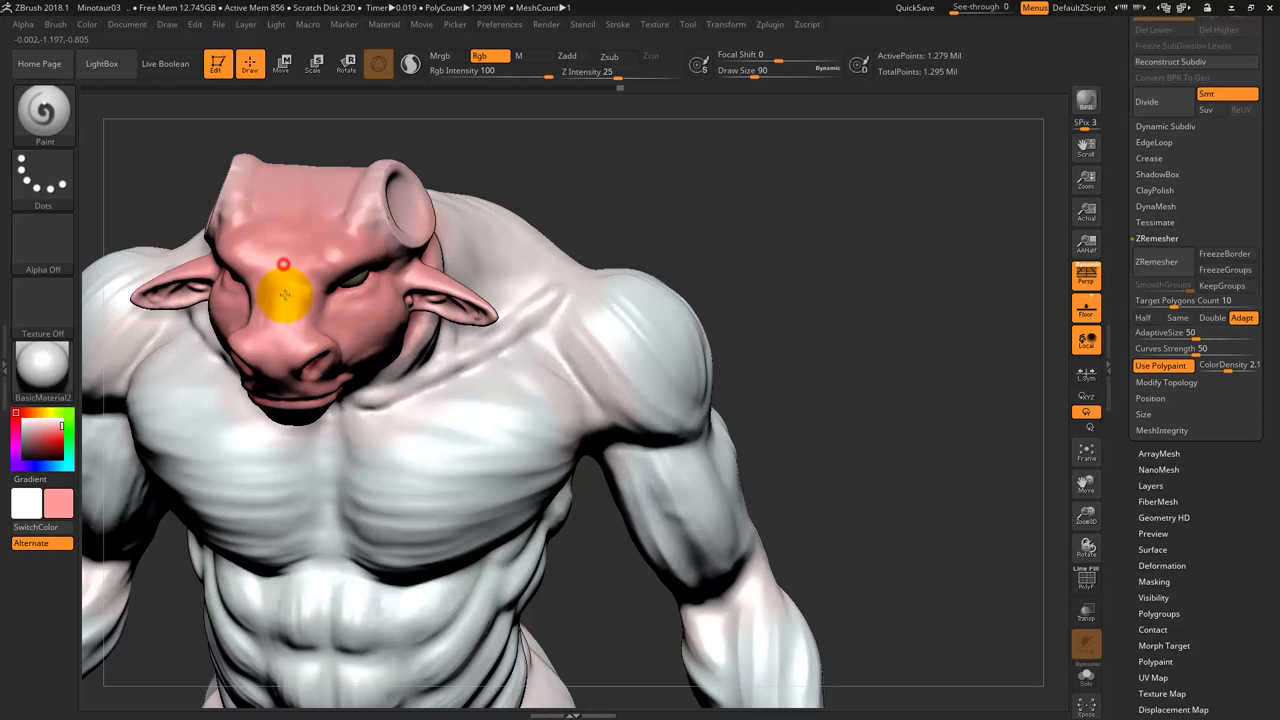
Paint from the snout down to the chin and lower ColorDensity to about 1.69.
drag(808, 271, 903, 263)
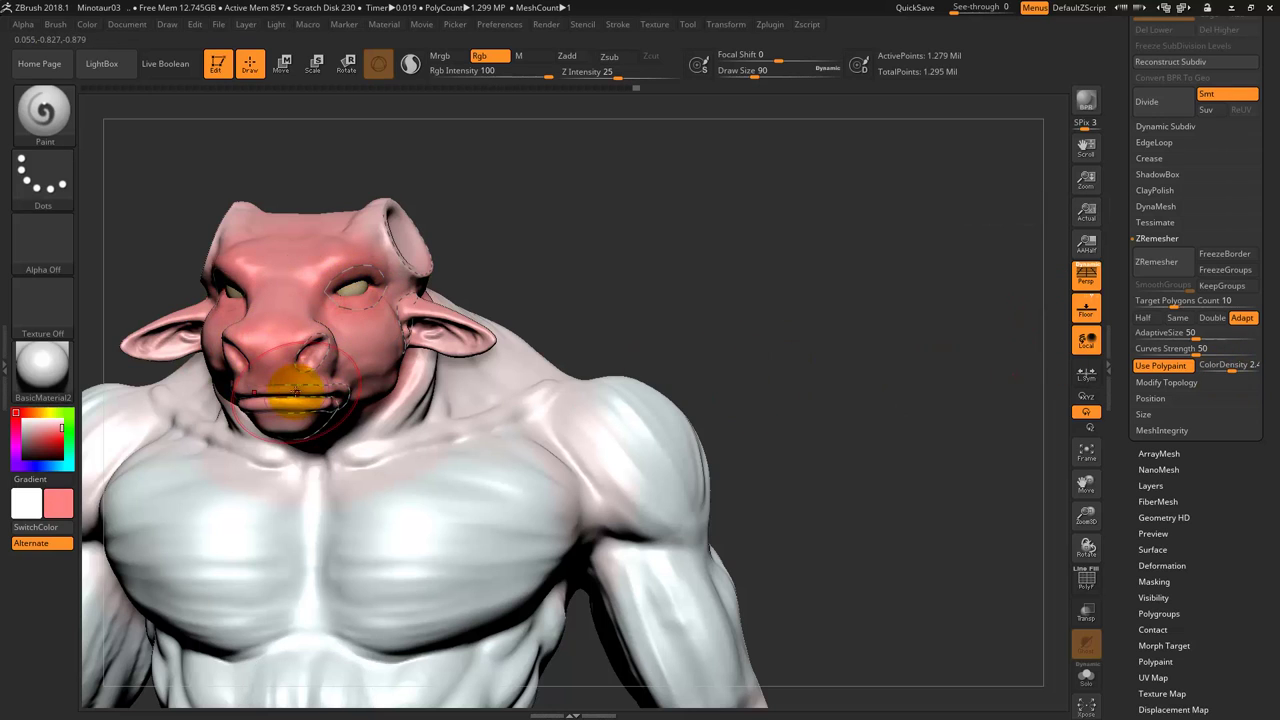
drag(690, 272, 720, 280)
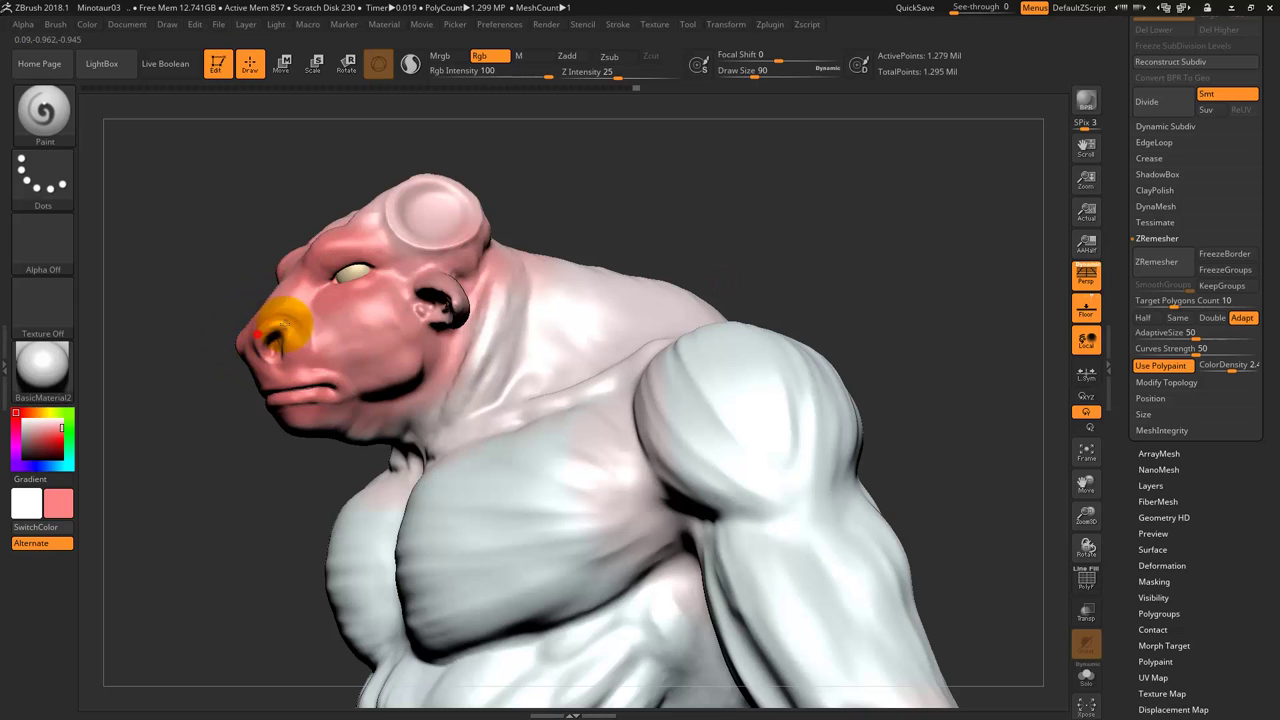
drag(288, 352, 330, 384)
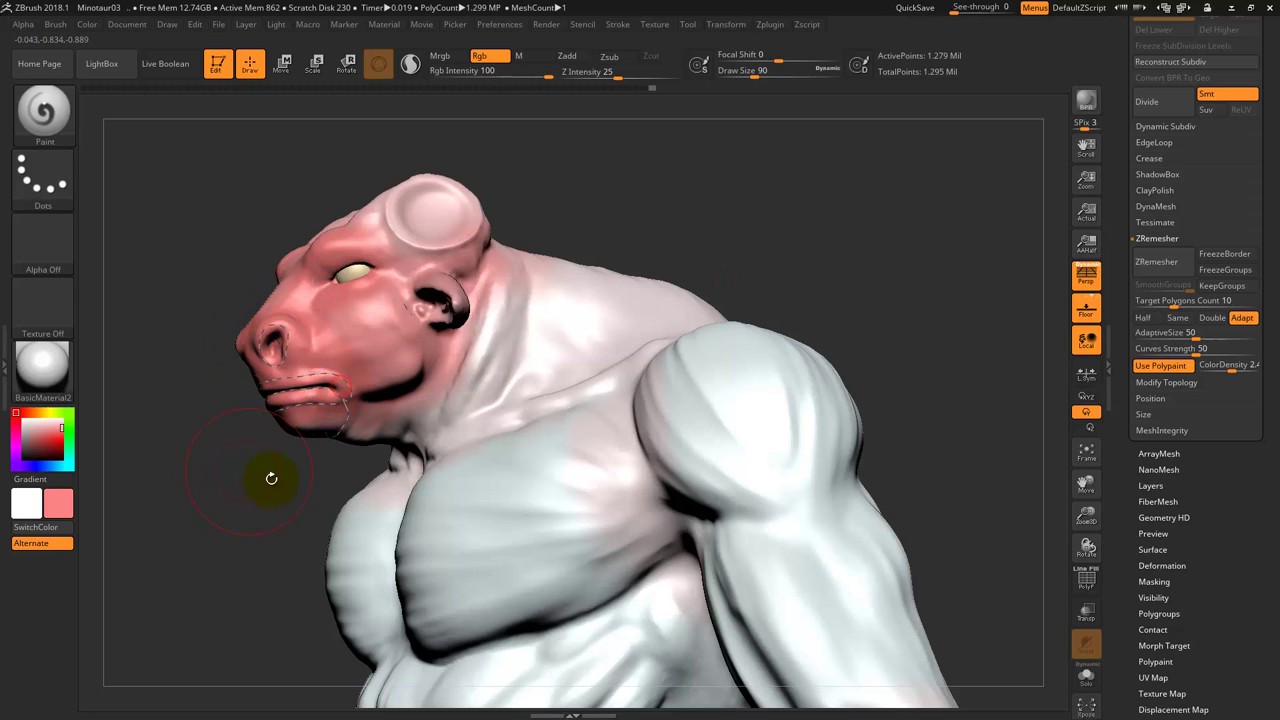
mouse_move(236, 515)
mouse_down()
mouse_move(217, 486)
mouse_move(223, 377)
mouse_move(686, 409)
mouse_move(740, 300)
mouse_move(689, 423)
mouse_move(766, 286)
mouse_move(472, 340)
mouse_up()
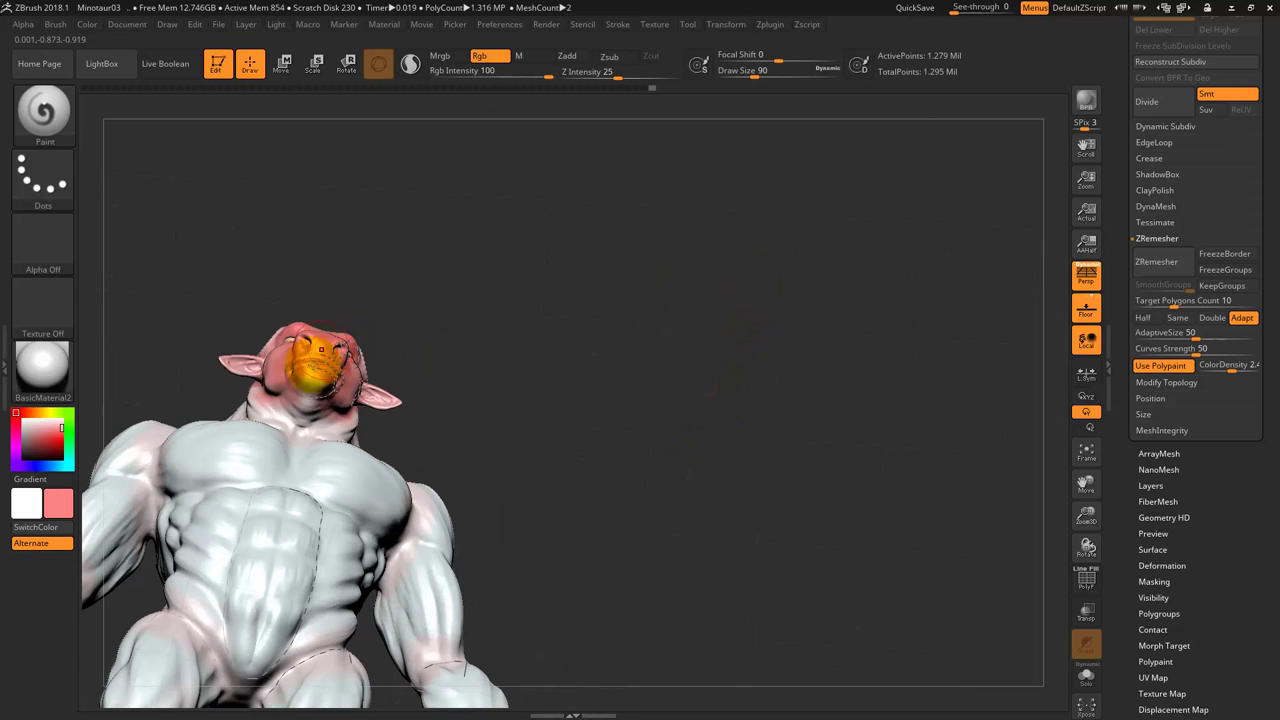
mouse_move(446, 394)
mouse_down()
mouse_move(660, 357)
mouse_move(700, 306)
mouse_move(663, 311)
mouse_move(690, 340)
mouse_up()
drag(1221, 372, 1222, 370)
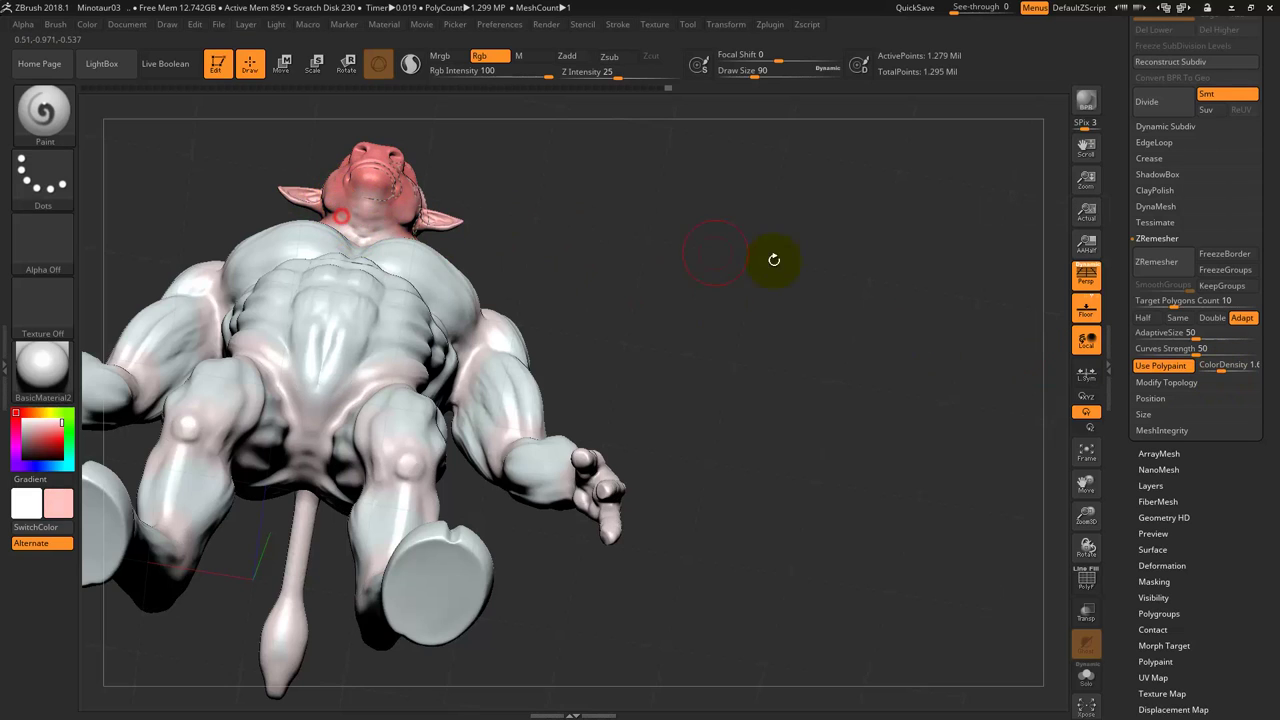
Adjust ColorDensity and paint the fingers of both hands pink.
drag(766, 266, 752, 320)
drag(819, 474, 939, 471)
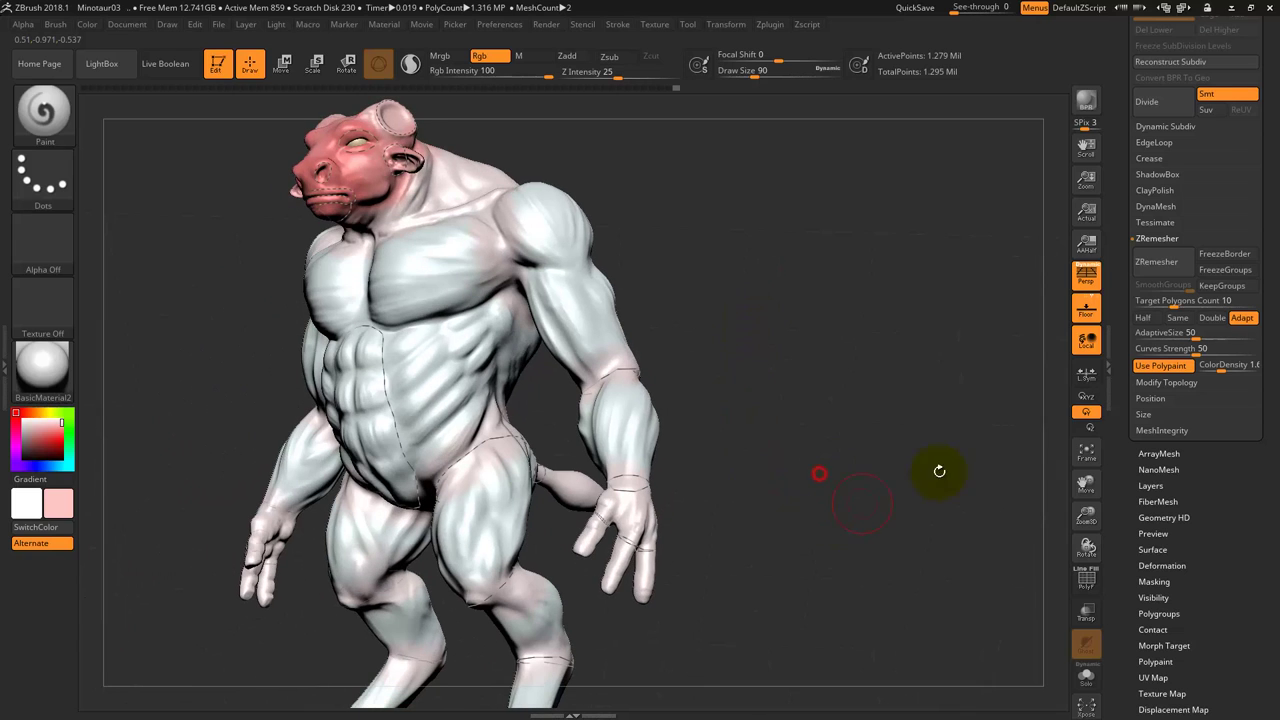
drag(1228, 372, 1225, 370)
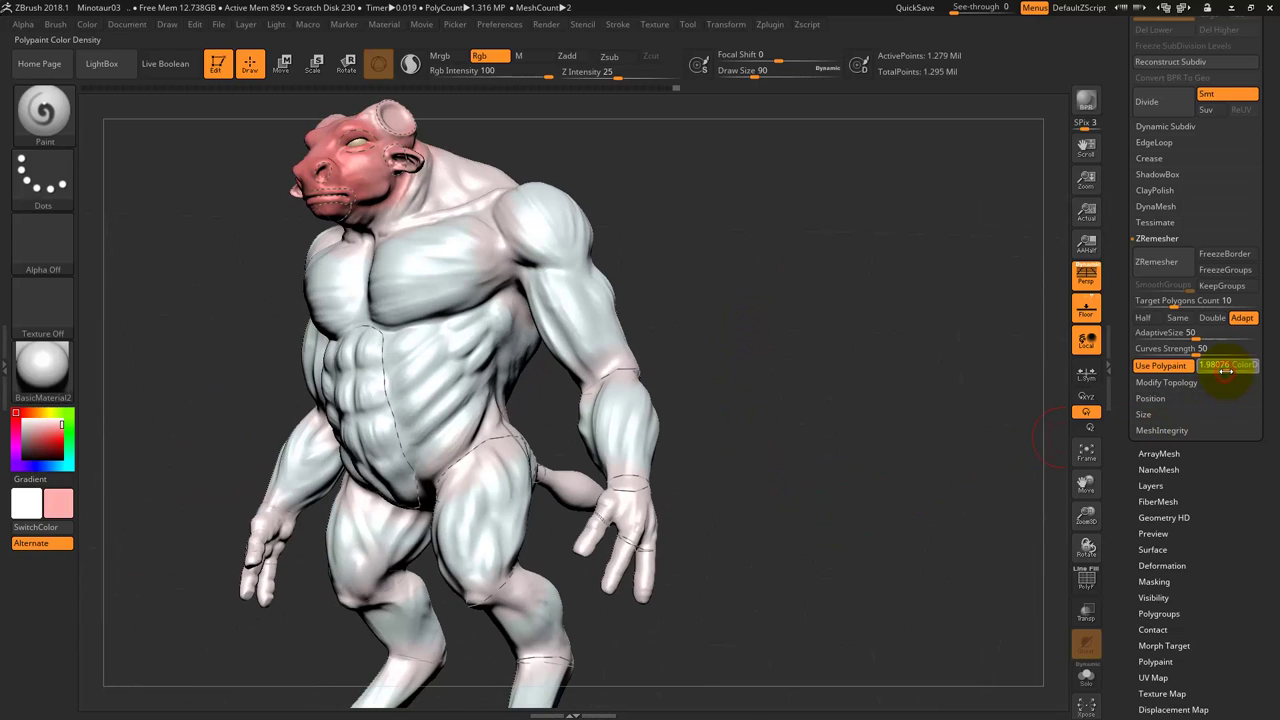
mouse_move(600, 440)
mouse_down()
mouse_move(586, 528)
mouse_move(606, 514)
mouse_move(622, 548)
mouse_up()
mouse_move(714, 523)
mouse_down()
mouse_move(763, 531)
mouse_move(654, 417)
mouse_move(688, 499)
mouse_up()
Paint the tip of the tail pink, then turn the model back to the front.
drag(766, 506, 618, 535)
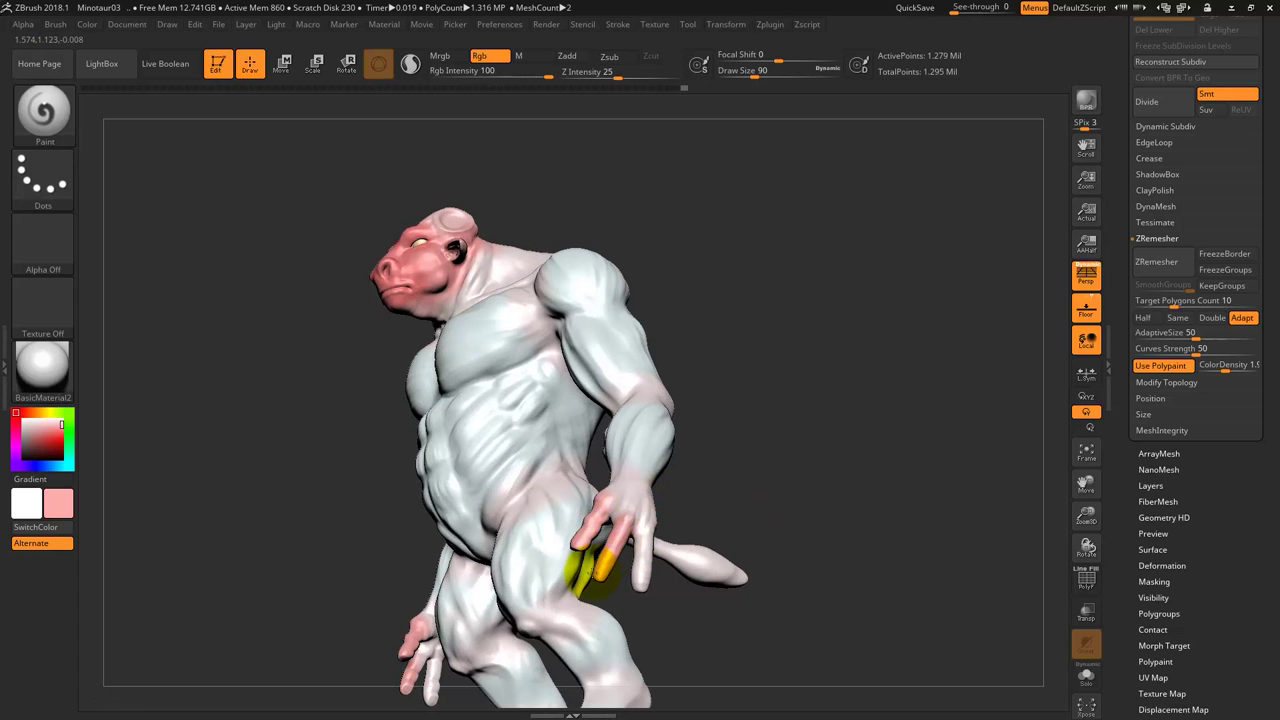
mouse_move(699, 630)
mouse_down()
mouse_move(657, 540)
mouse_move(692, 578)
mouse_move(483, 483)
mouse_move(386, 386)
mouse_move(880, 494)
mouse_move(897, 531)
mouse_move(770, 363)
mouse_up()
click(768, 366)
mouse_move(865, 434)
mouse_down()
mouse_move(851, 371)
mouse_move(726, 369)
mouse_up()
mouse_move(848, 405)
mouse_down()
mouse_move(851, 329)
mouse_move(809, 380)
mouse_up()
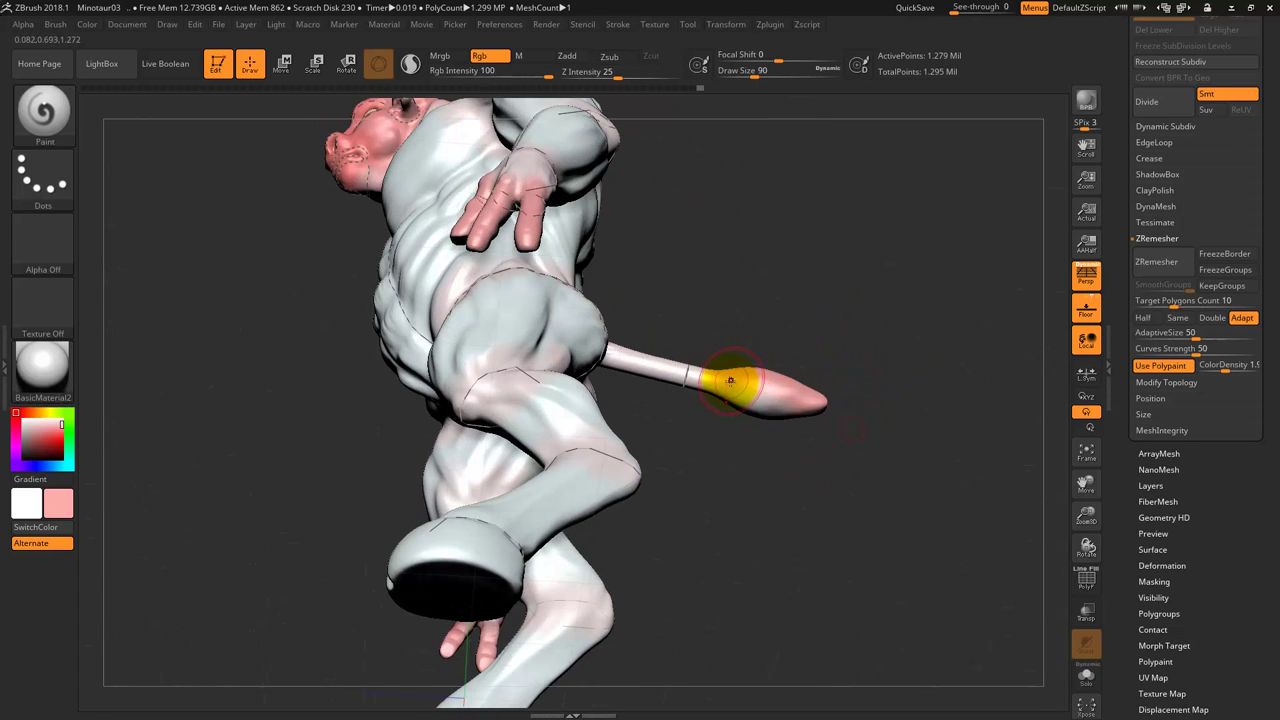
mouse_move(851, 423)
mouse_down()
mouse_move(840, 370)
mouse_move(739, 395)
mouse_up()
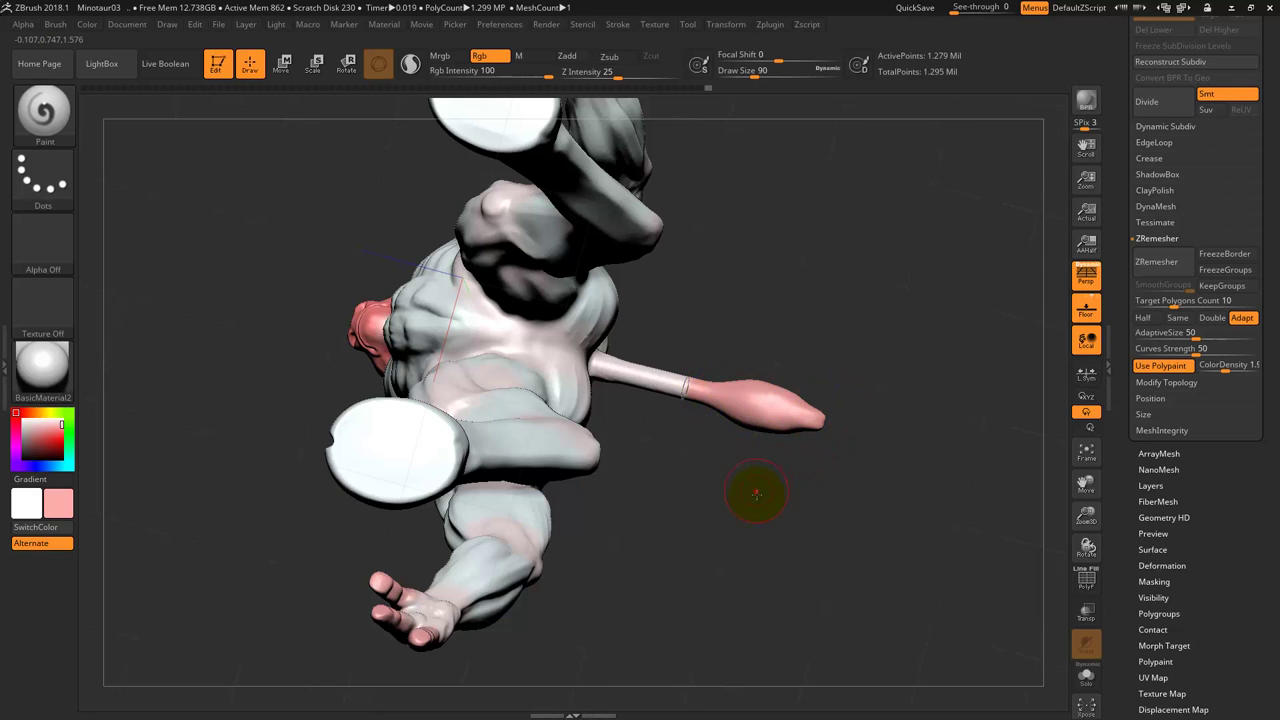
mouse_move(756, 493)
mouse_down()
mouse_move(828, 563)
mouse_move(814, 543)
mouse_move(811, 606)
mouse_move(794, 597)
mouse_up()
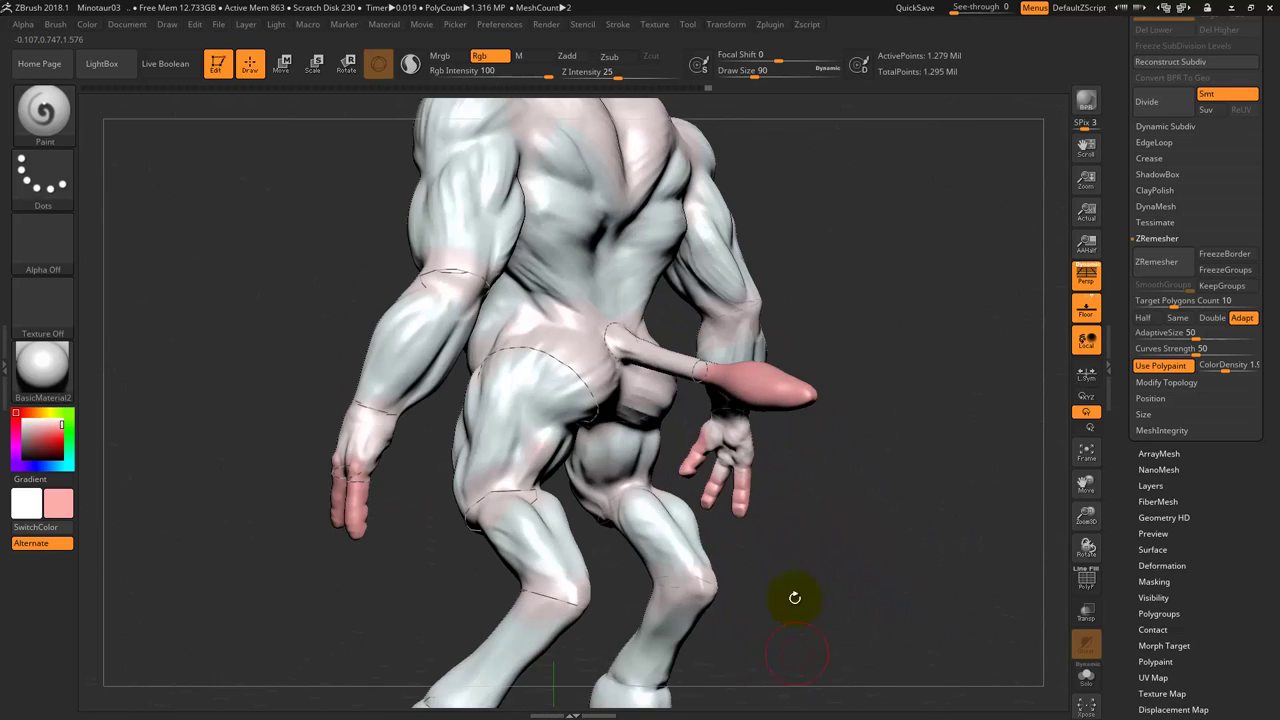
mouse_move(297, 371)
mouse_down()
mouse_move(300, 349)
mouse_move(329, 349)
mouse_move(397, 390)
mouse_move(223, 386)
mouse_move(229, 443)
mouse_move(311, 298)
mouse_move(243, 366)
mouse_move(880, 297)
mouse_move(877, 286)
mouse_move(852, 293)
mouse_move(846, 360)
mouse_up()
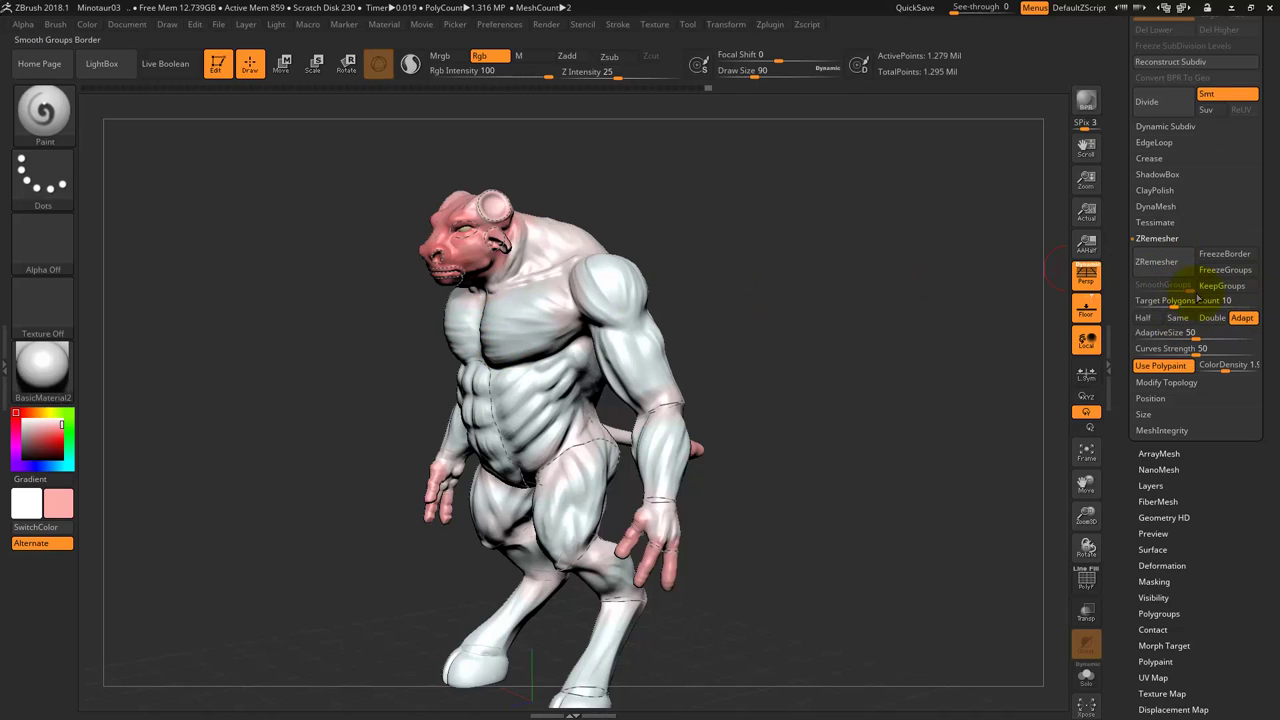
Set ZRemesher's Target Polygons Count to 50 for the polypaint-guided remesh.
drag(1172, 301, 1170, 327)
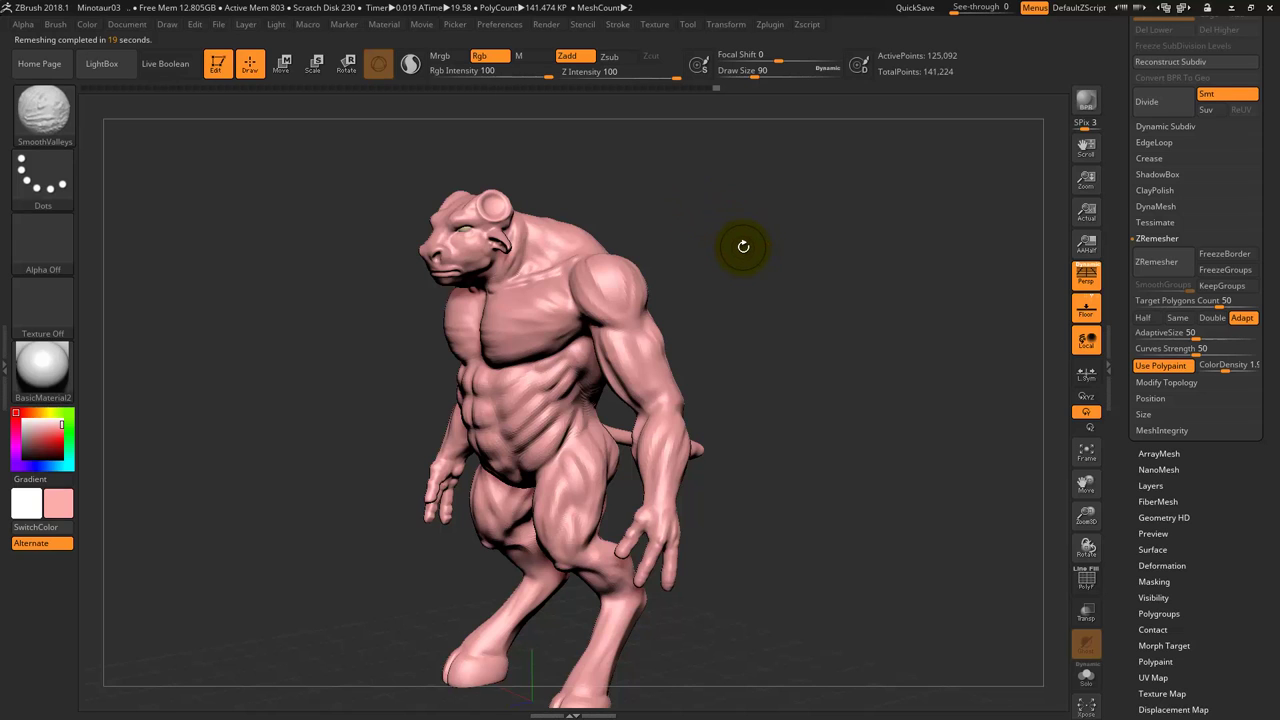
Turn on PolyFrame and inspect the head and chest topology up close.
key(shift+f)
drag(728, 247, 814, 277)
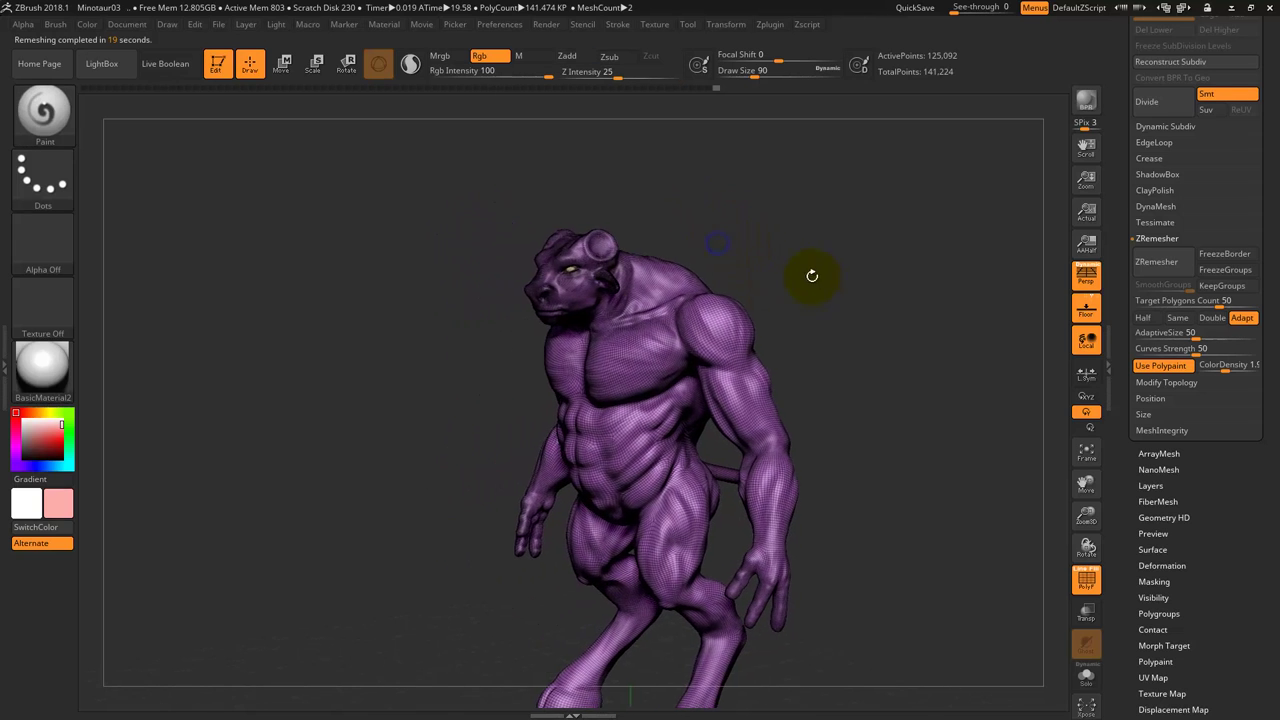
ctrl+right_drag(797, 251, 797, 253)
drag(797, 251, 832, 266)
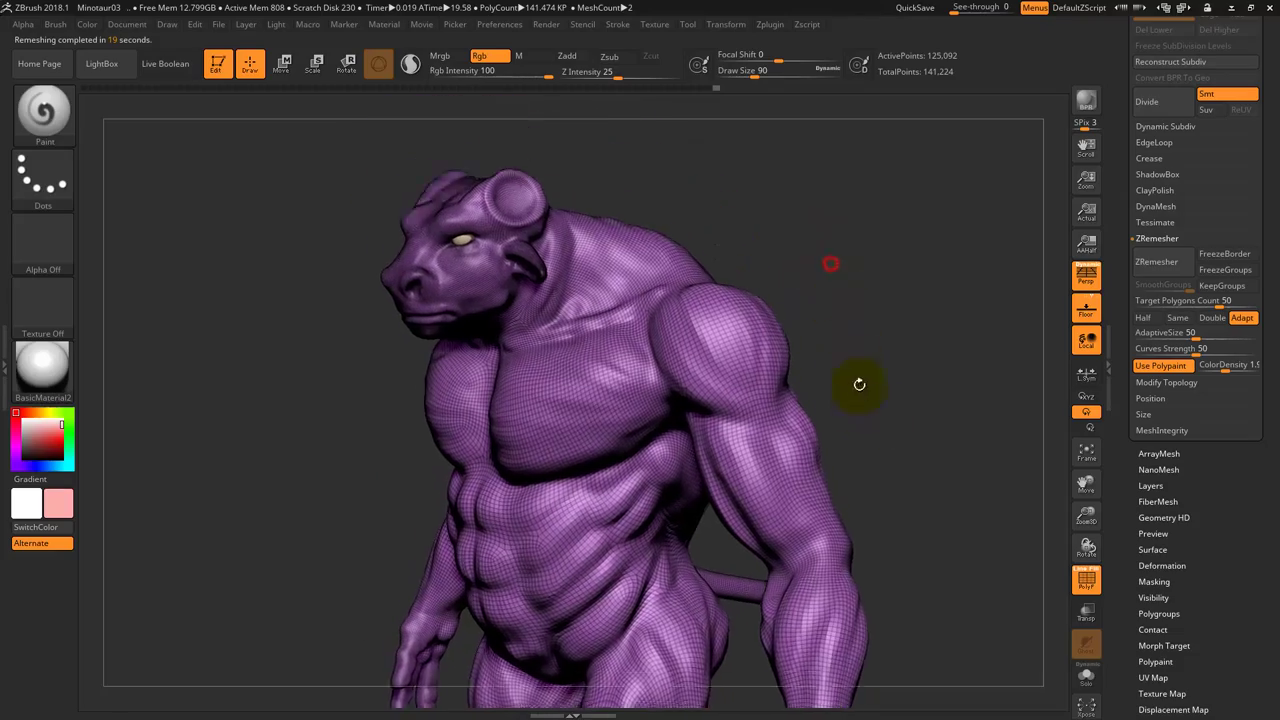
ctrl+right_drag(832, 266, 763, 218)
mouse_move(763, 283)
right_down()
mouse_move(951, 349)
mouse_move(586, 257)
right_up()
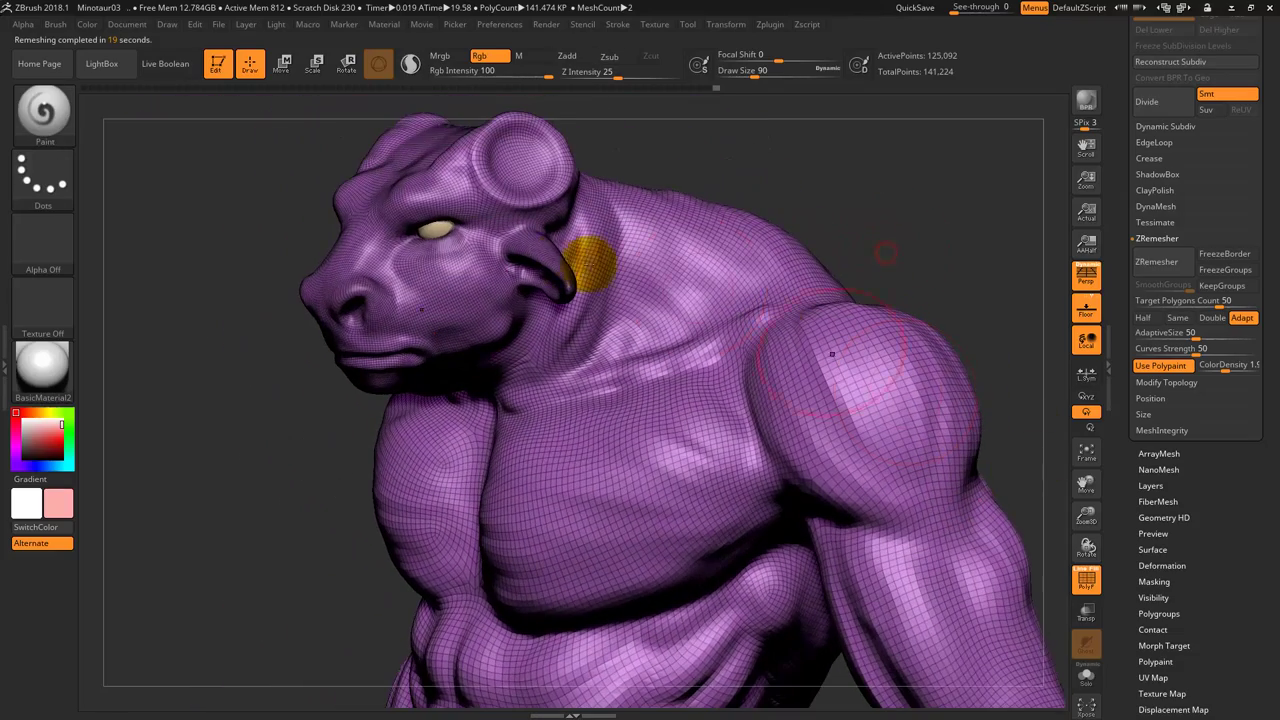
mouse_move(371, 223)
right_down()
mouse_move(257, 283)
mouse_move(280, 286)
mouse_move(240, 283)
right_up()
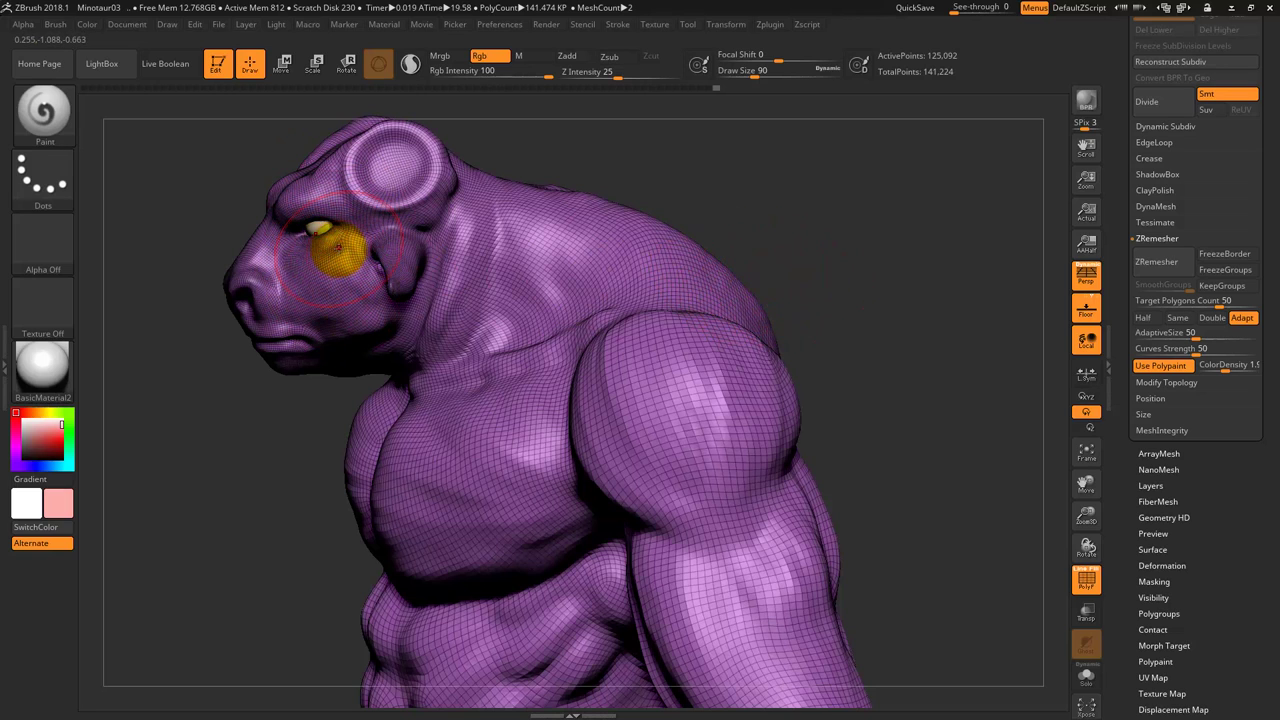
Inspect the torso, arms and legs wireframe from several angles.
mouse_move(906, 352)
mouse_down()
mouse_move(859, 311)
mouse_move(851, 249)
mouse_up()
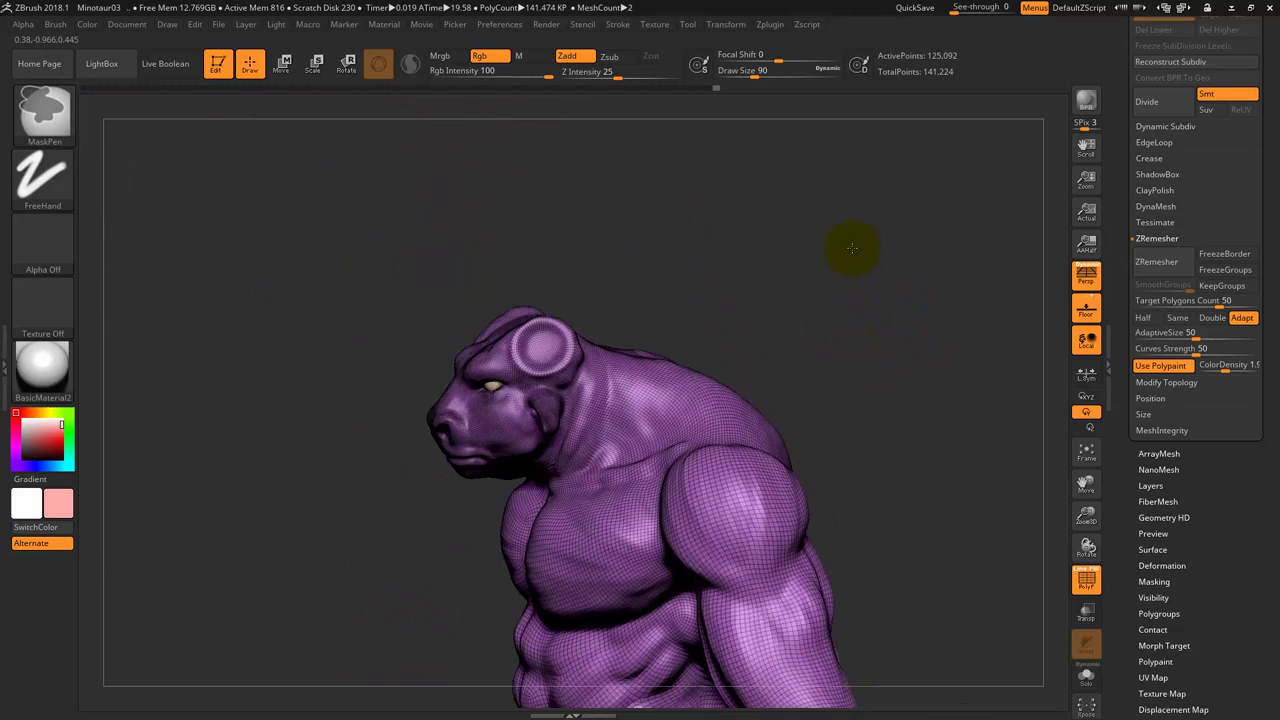
mouse_move(851, 309)
alt+mouse_down()
mouse_move(825, 233)
mouse_move(837, 337)
mouse_move(877, 323)
mouse_move(884, 398)
alt+mouse_up()
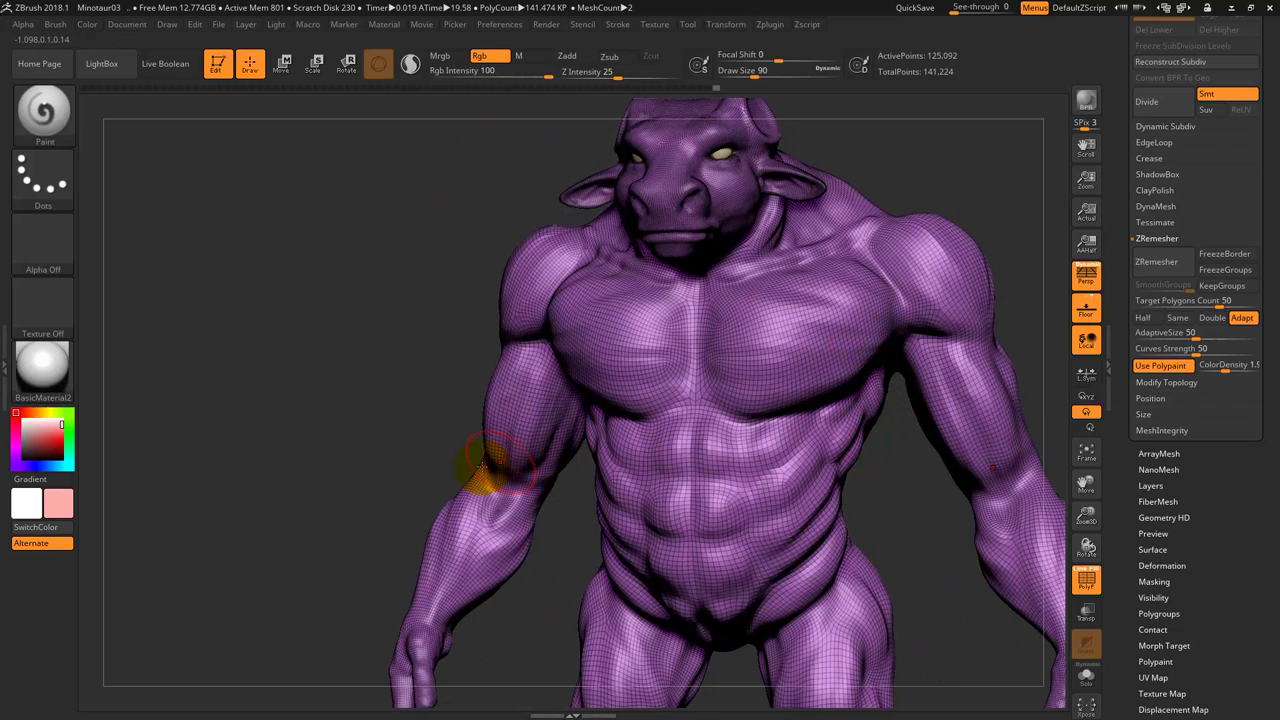
alt+drag(360, 383, 190, 180)
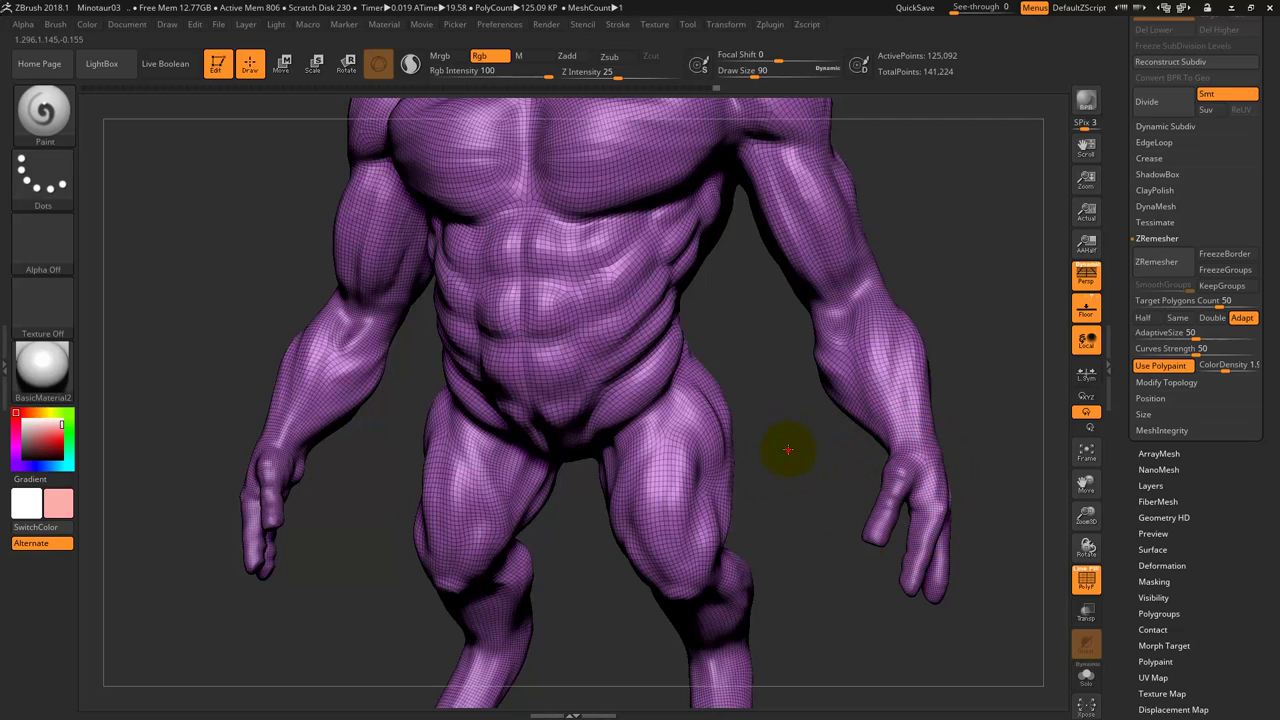
alt+drag(788, 450, 712, 306)
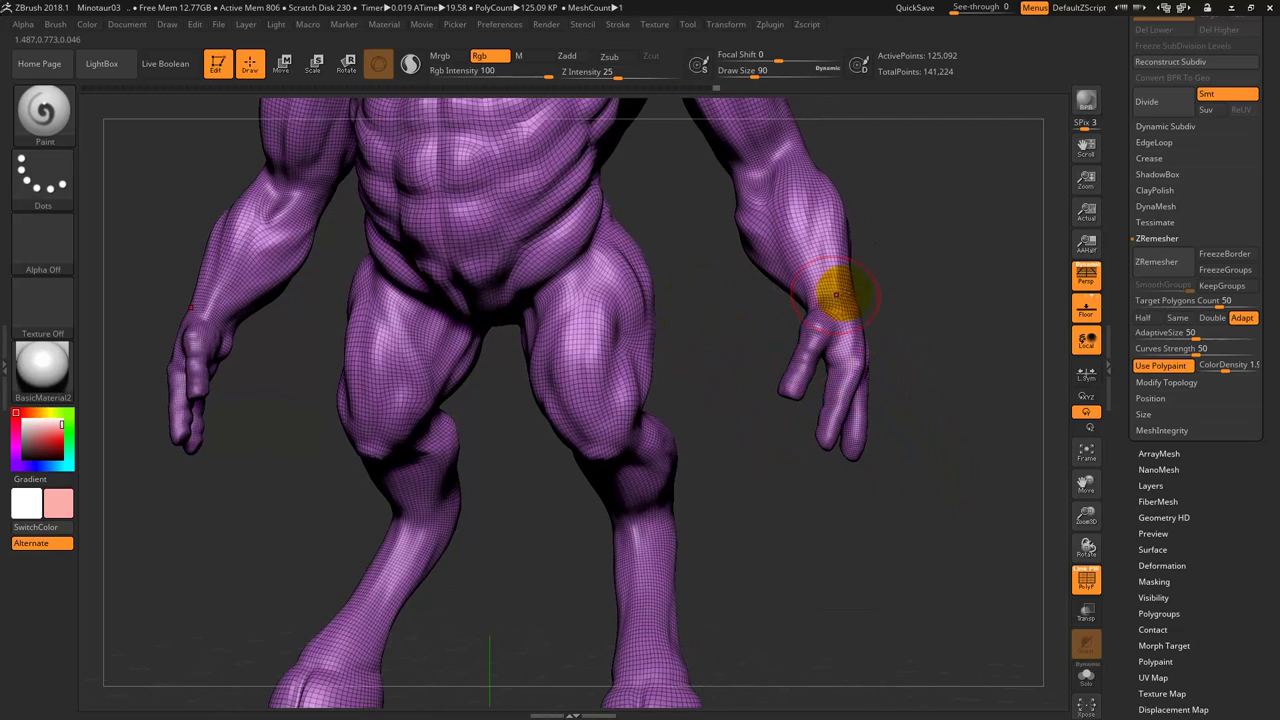
mouse_move(745, 452)
mouse_down()
mouse_move(671, 449)
mouse_move(826, 509)
mouse_up()
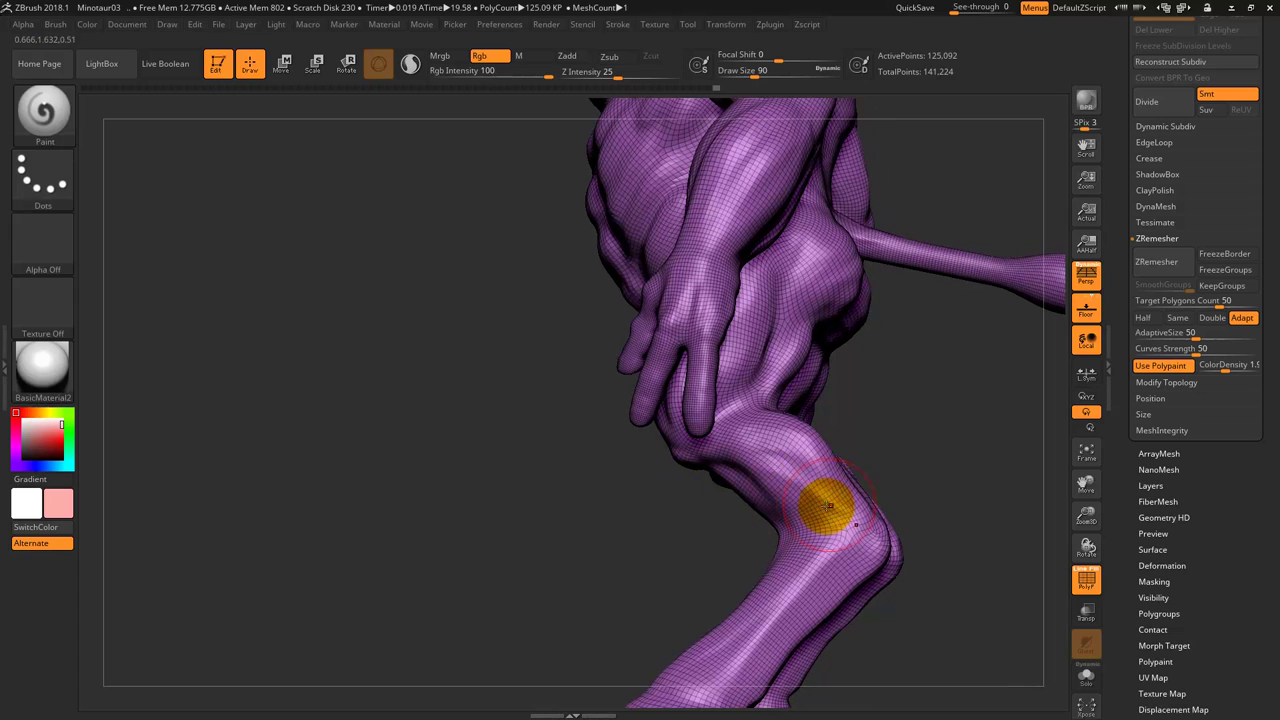
mouse_move(733, 390)
mouse_down()
mouse_move(531, 480)
mouse_move(394, 380)
mouse_move(389, 407)
mouse_move(517, 311)
mouse_up()
drag(580, 337, 540, 586)
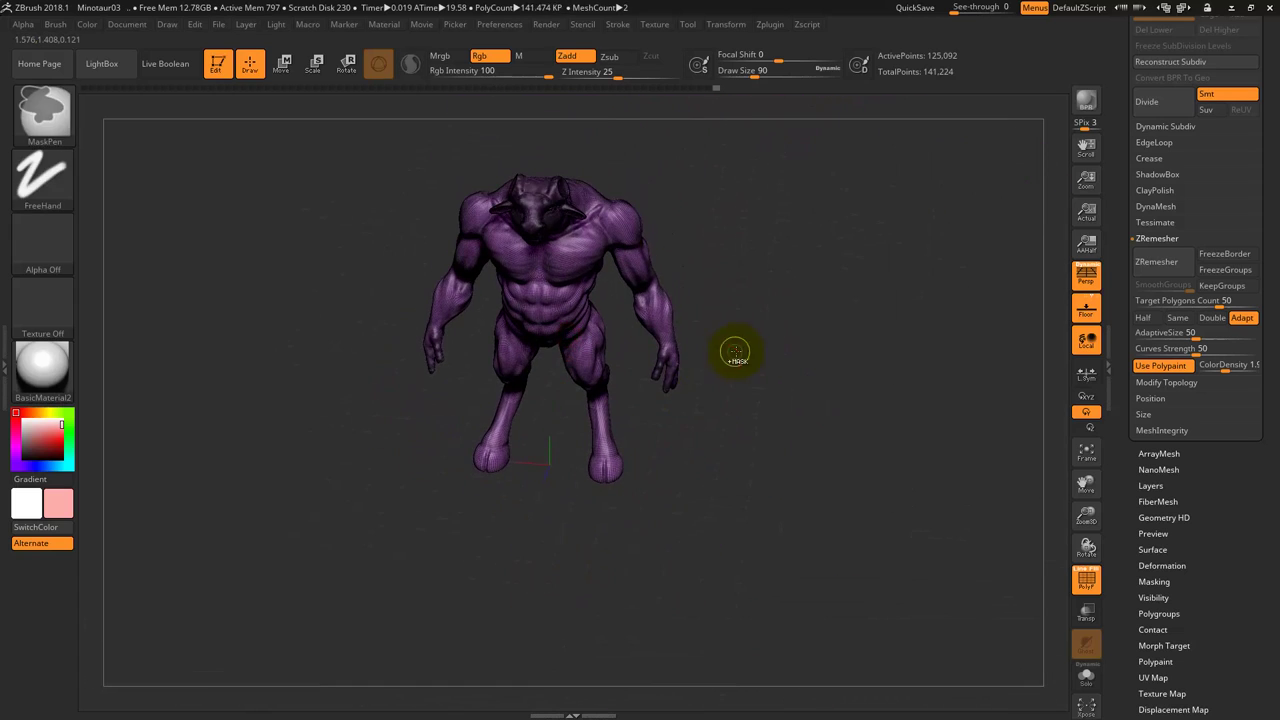
mouse_move(740, 352)
ctrl+right_down()
mouse_move(727, 460)
mouse_move(848, 334)
mouse_move(866, 363)
mouse_move(883, 363)
mouse_move(883, 337)
mouse_move(737, 423)
ctrl+right_up()
mouse_move(694, 486)
right_down()
mouse_move(711, 457)
mouse_move(710, 475)
mouse_move(686, 443)
mouse_move(686, 349)
mouse_move(843, 337)
mouse_move(847, 365)
mouse_move(808, 366)
mouse_move(928, 378)
mouse_move(929, 363)
mouse_move(911, 360)
right_up()
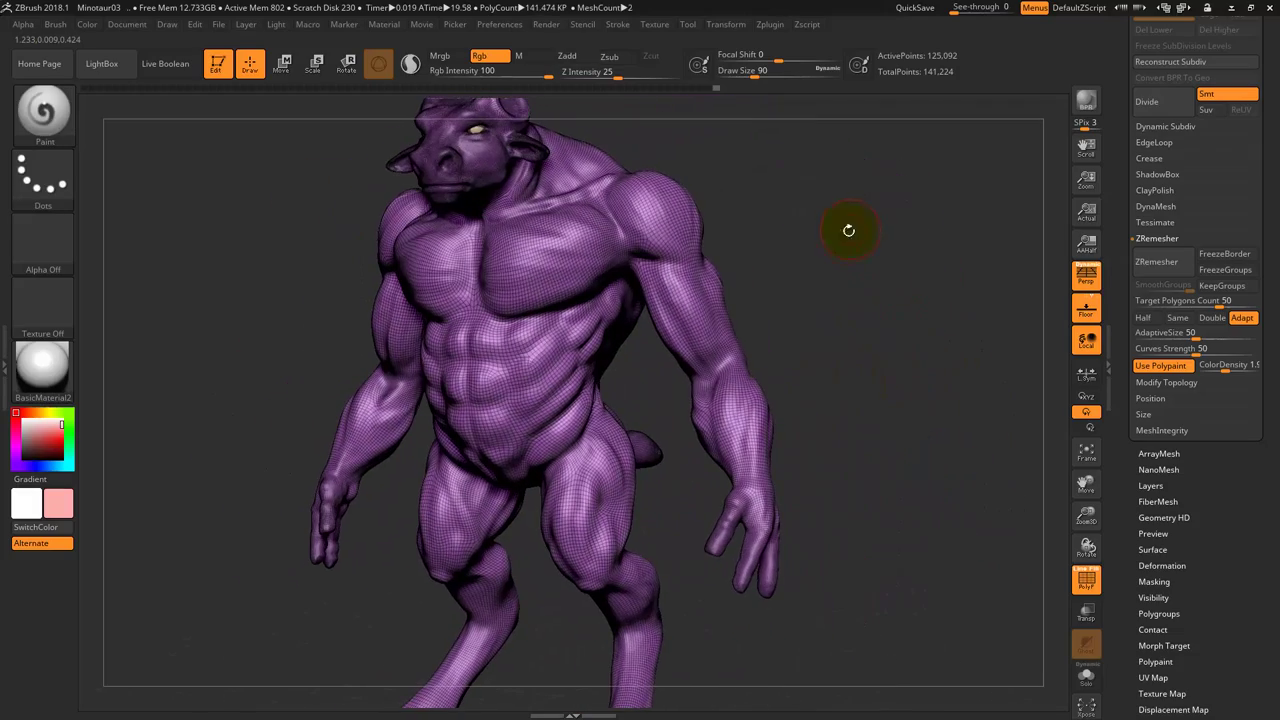
mouse_move(848, 236)
right_down()
mouse_move(908, 272)
mouse_move(871, 343)
mouse_move(871, 329)
mouse_move(850, 327)
right_up()
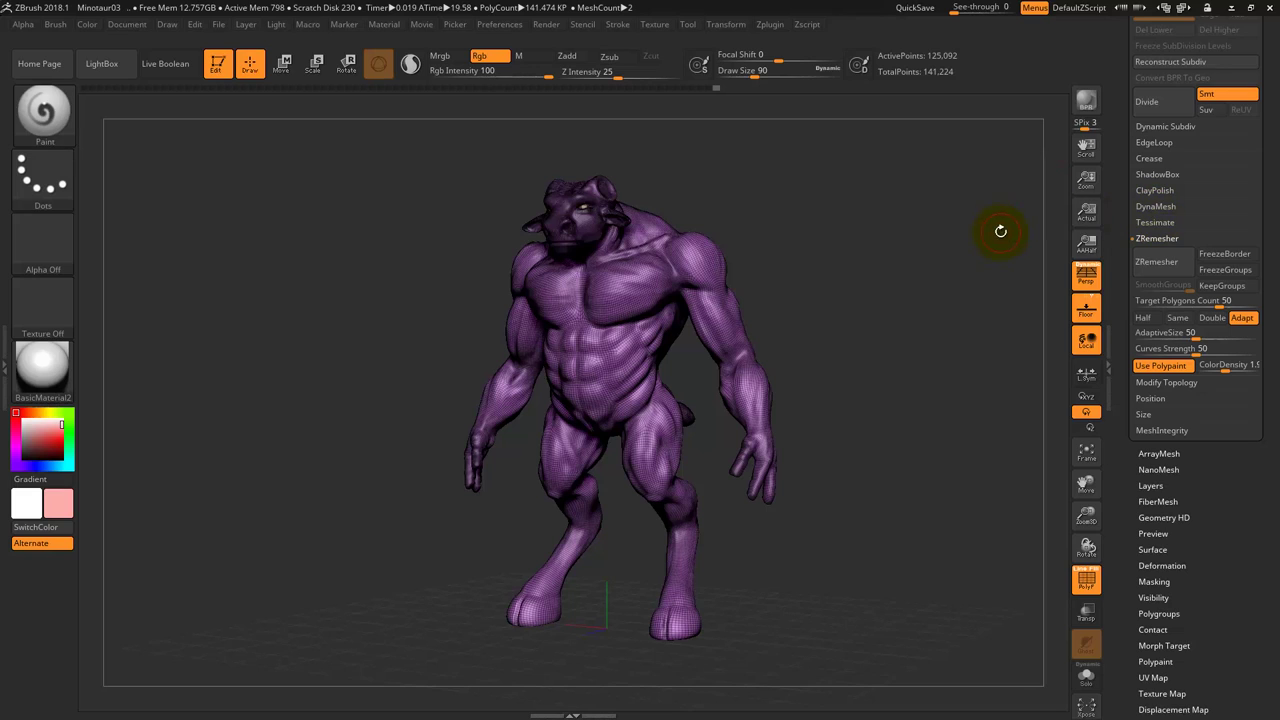
Turn off PolyFrame, enable Use Polypaint, and fill the whole minotaur with white.
key(shift+f)
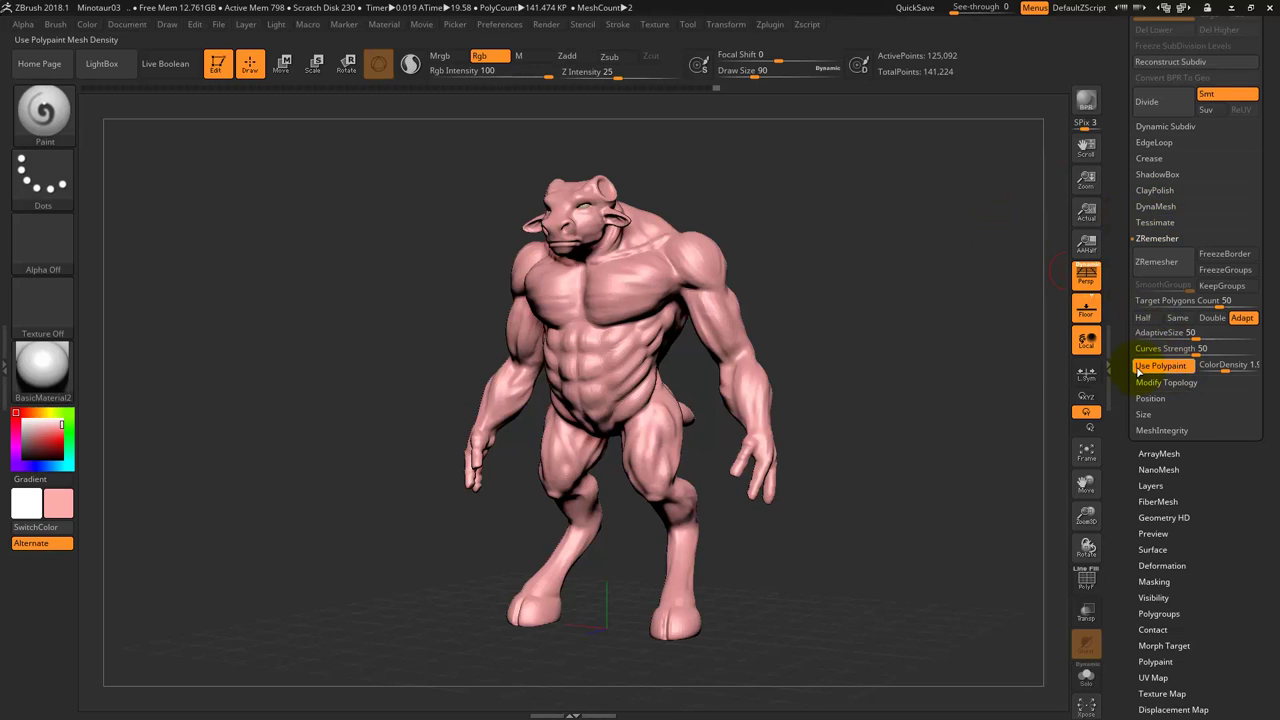
click(1160, 366)
key(b)
key(s)
key(t)
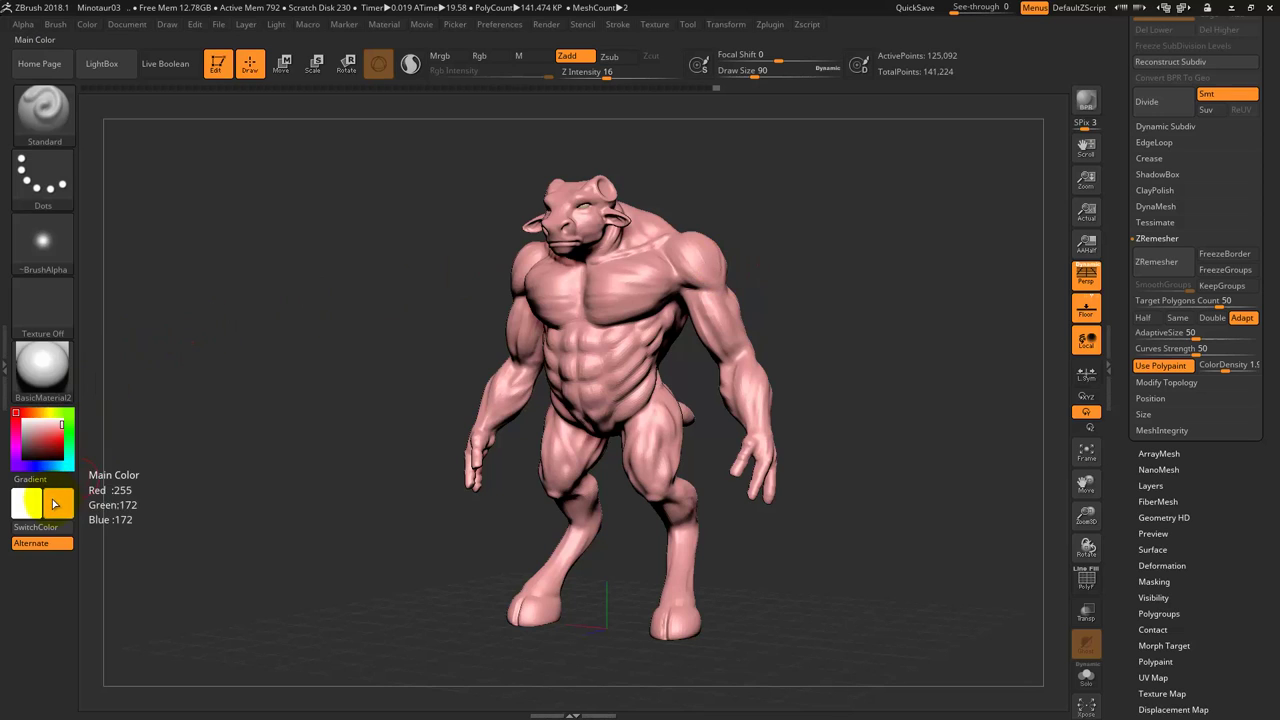
click(55, 504)
click(63, 409)
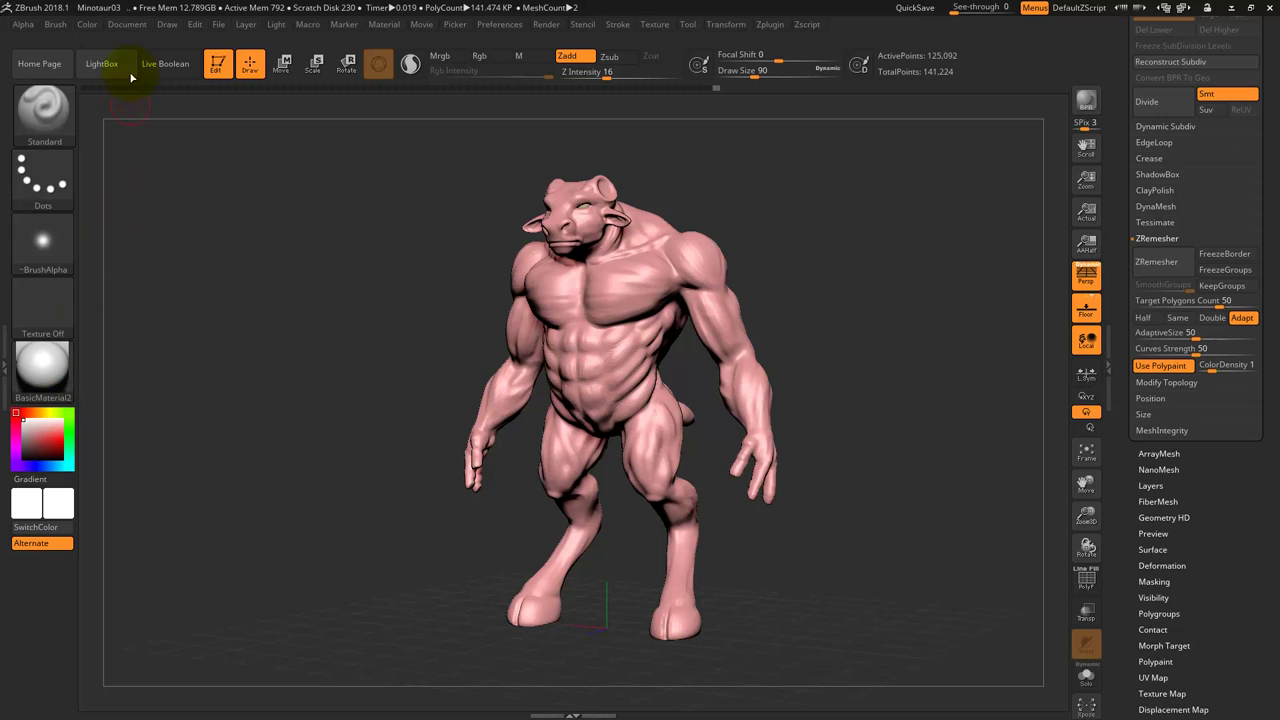
click(88, 24)
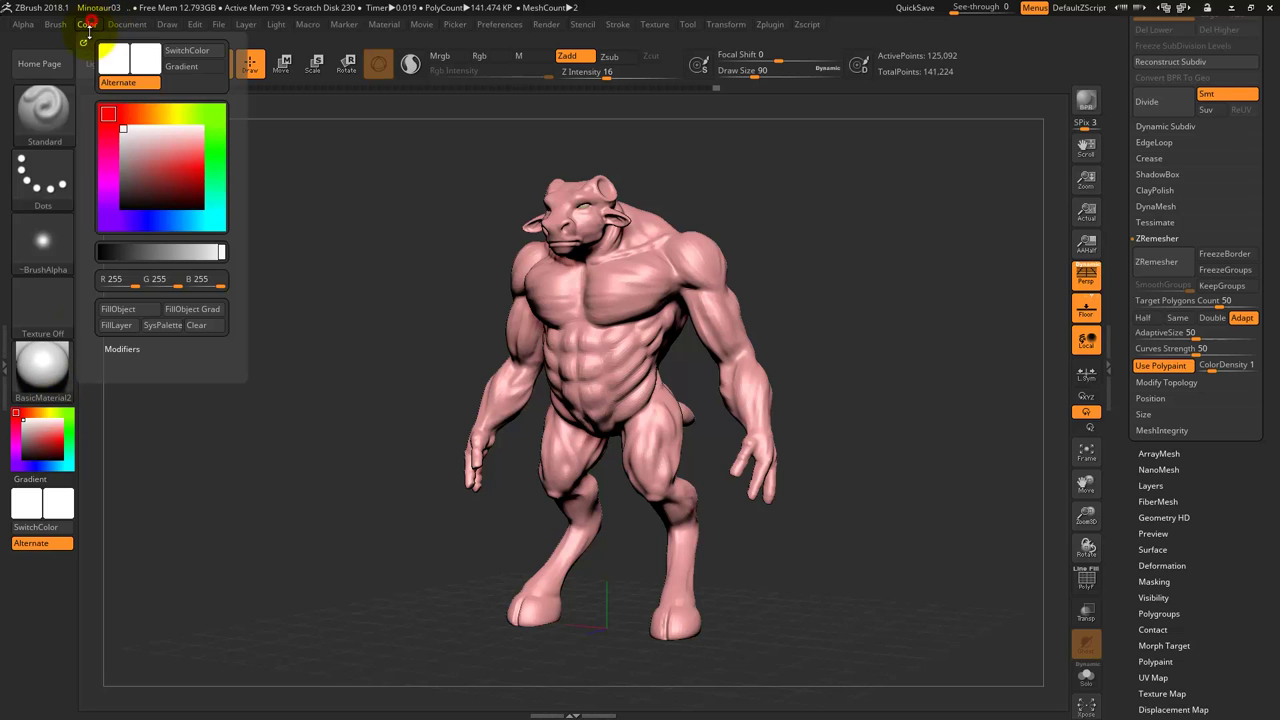
click(117, 309)
mouse_move(337, 383)
shift+mouse_down()
mouse_move(354, 414)
mouse_move(337, 371)
mouse_move(385, 100)
shift+mouse_up()
Start Save As and delete the last digit of the project name.
click(222, 25)
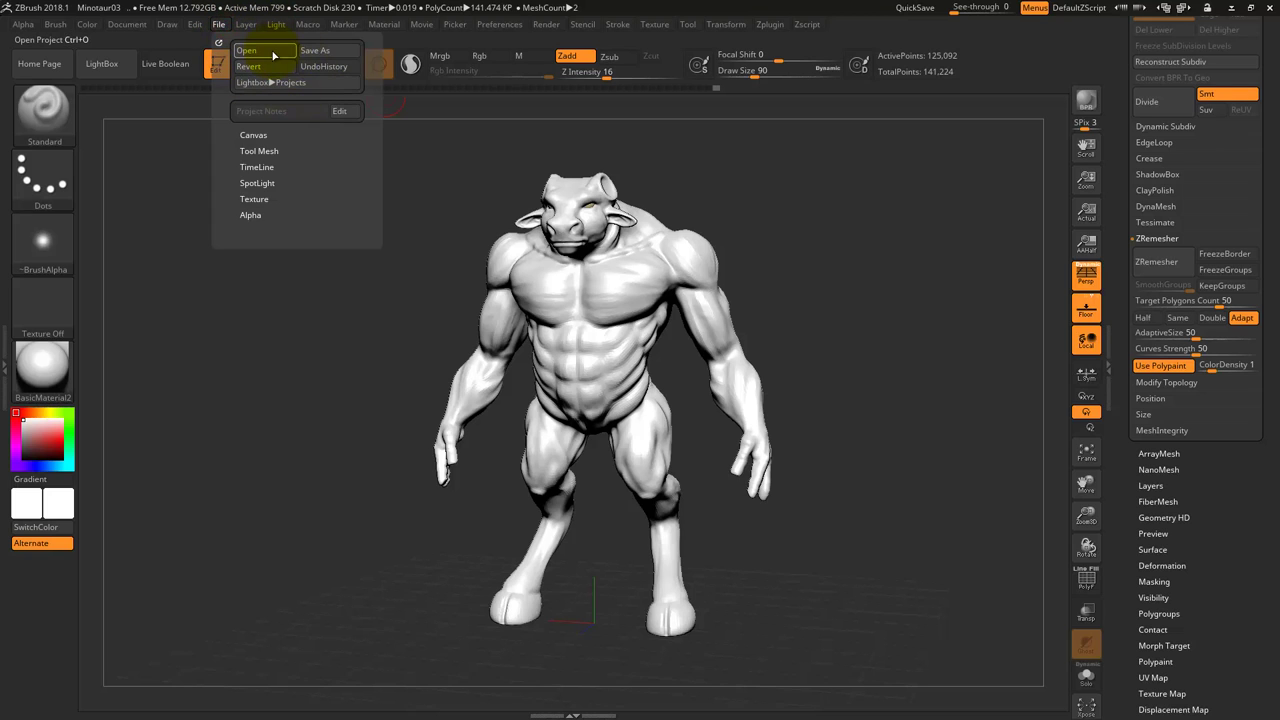
click(326, 51)
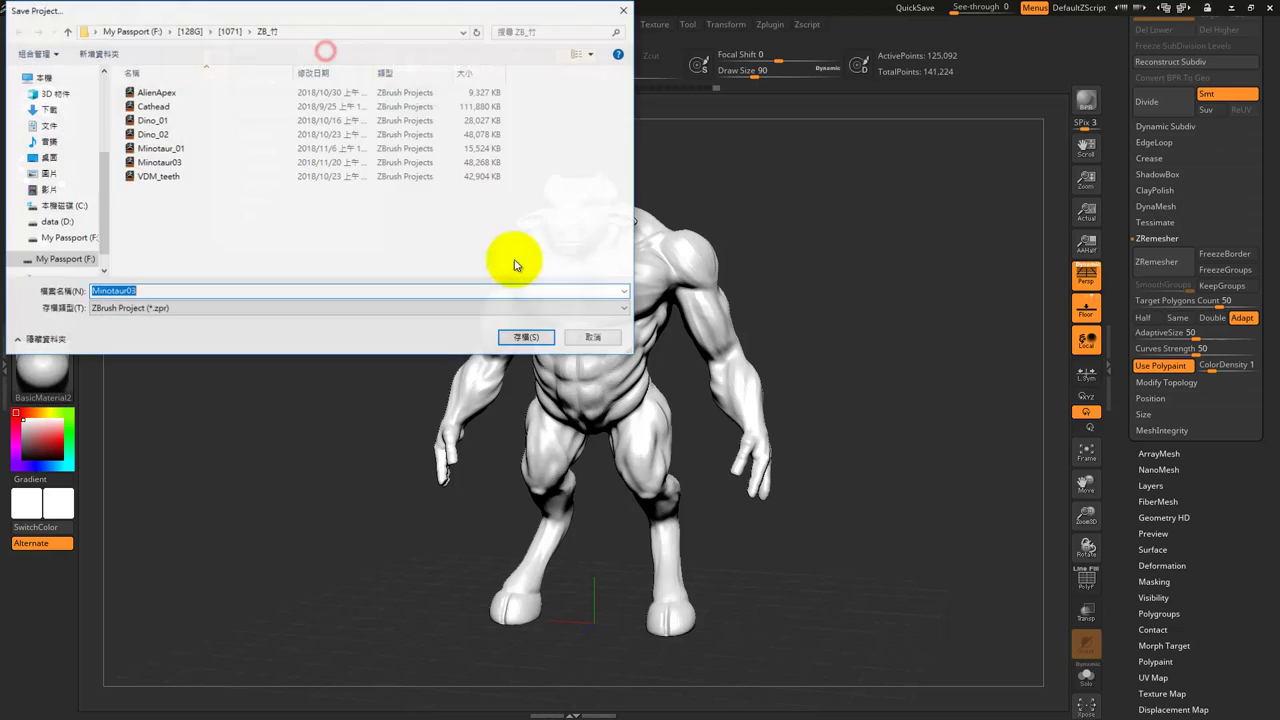
click(155, 290)
key(BackSpace)
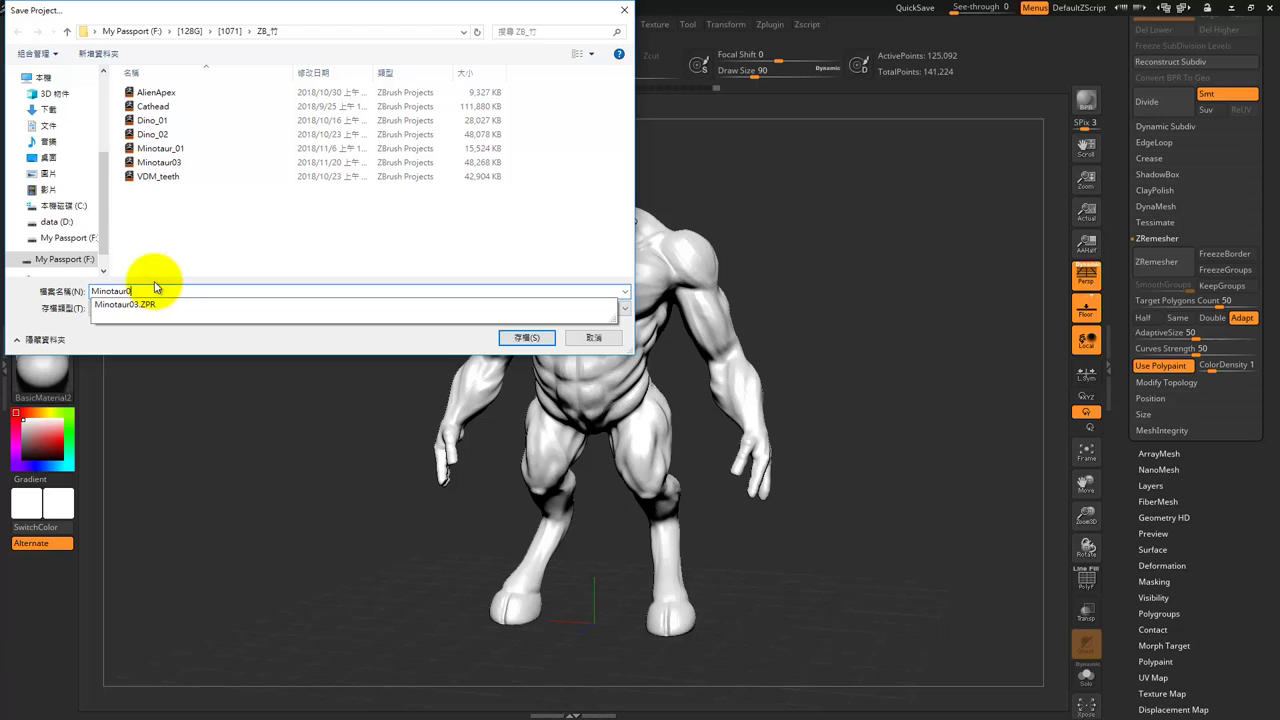
Save the project as Minotaur04.
text(4)
key(Return)
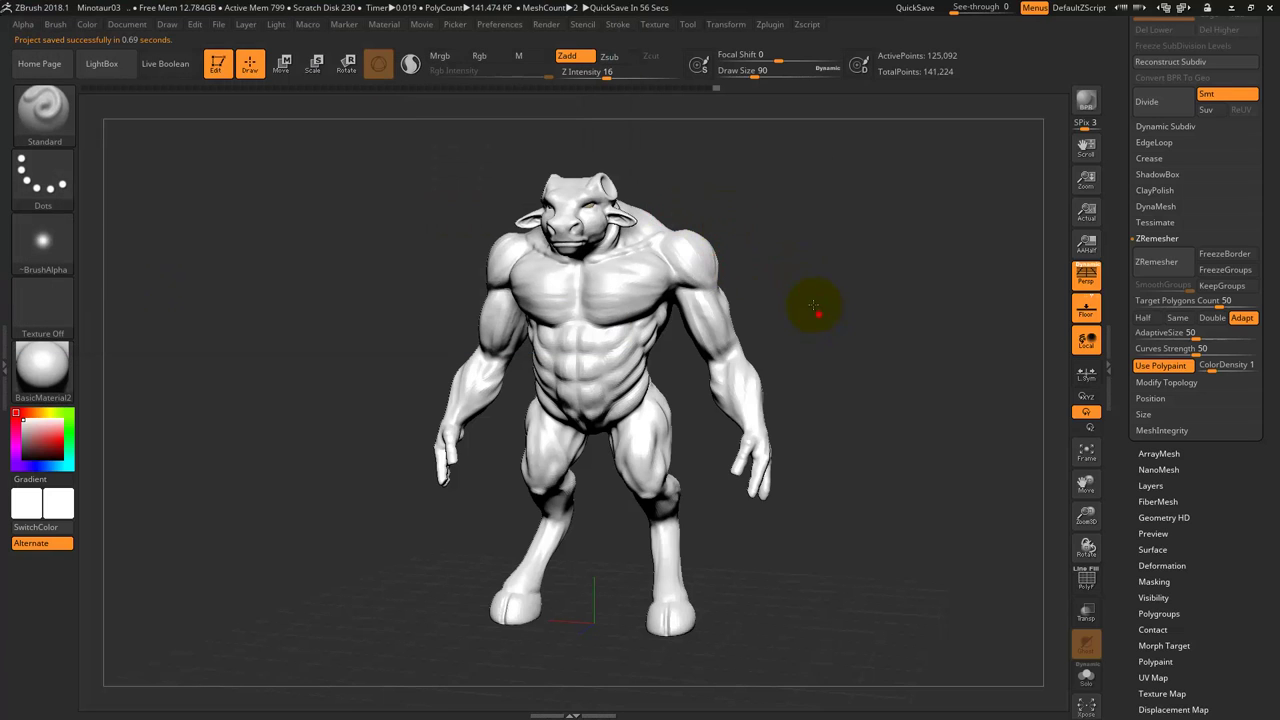
drag(816, 305, 781, 212)
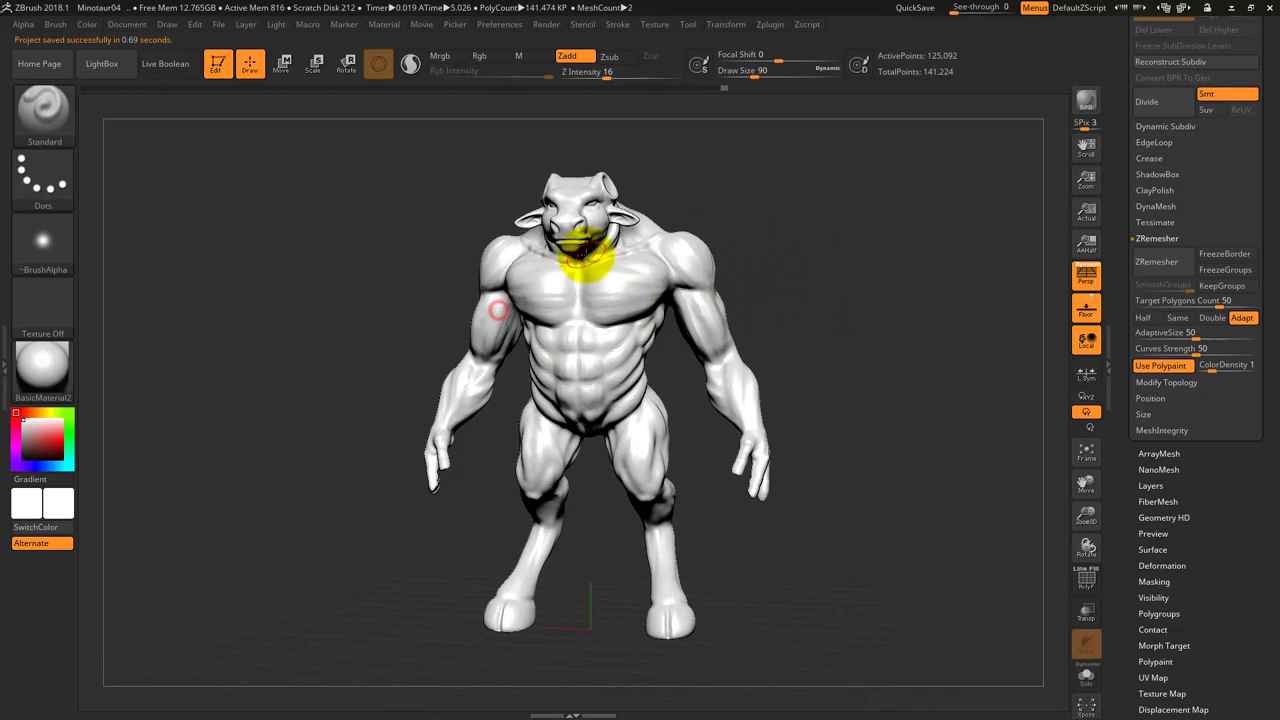
Select the Topology brush and orbit into a closer three-quarter view.
key(b)
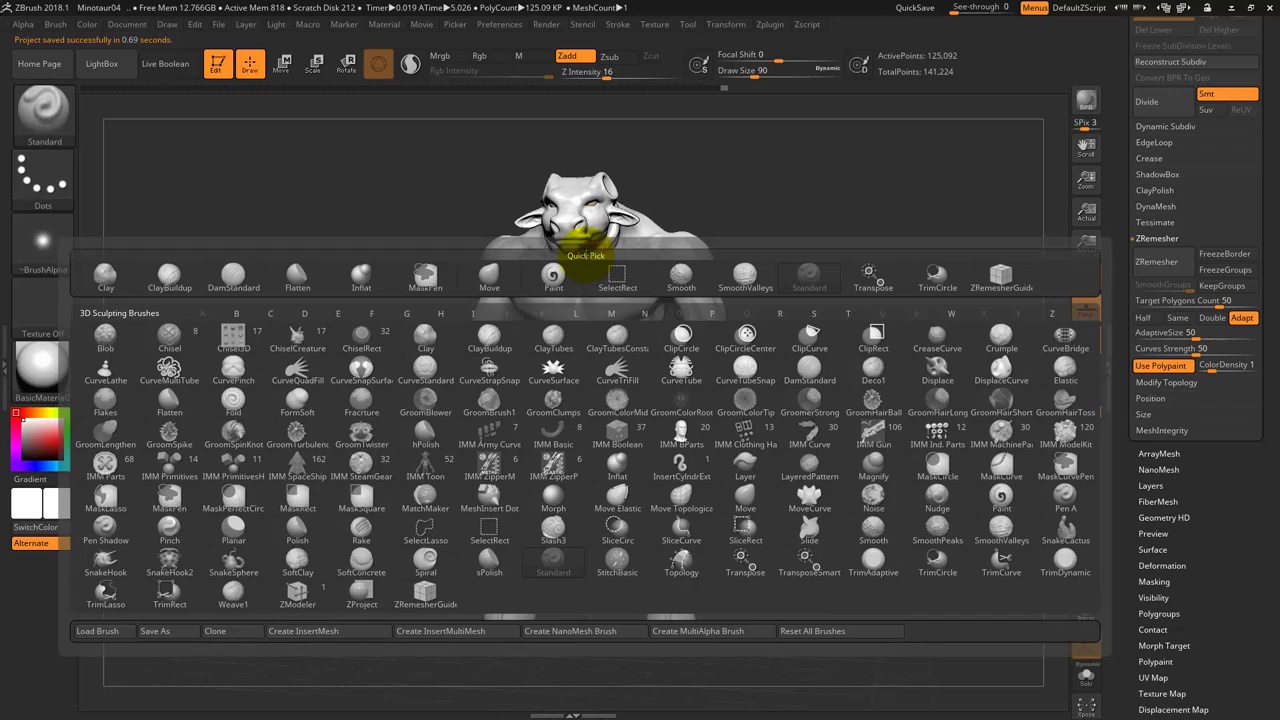
key(t)
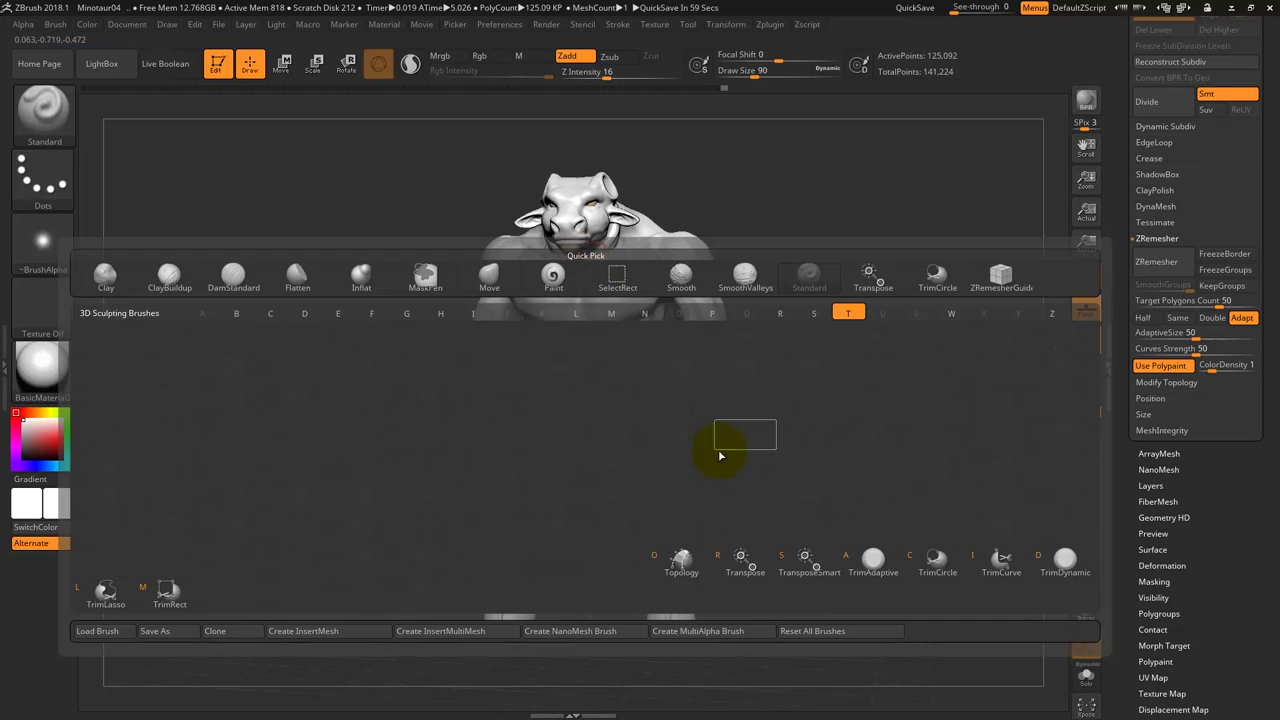
click(689, 567)
mouse_move(820, 220)
mouse_down()
mouse_move(847, 248)
mouse_move(814, 271)
mouse_move(871, 277)
mouse_up()
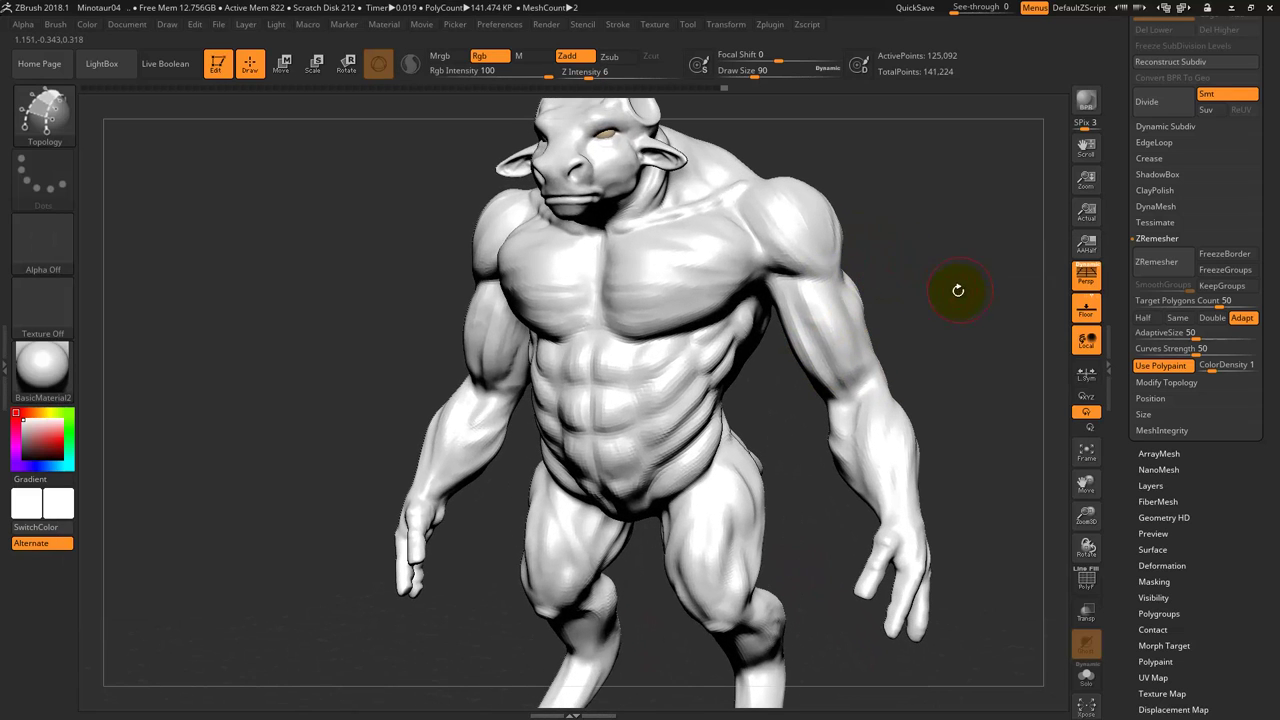
Show the wireframe, zoom in on the chest and shoulder, and shrink the brush.
key(shift+f)
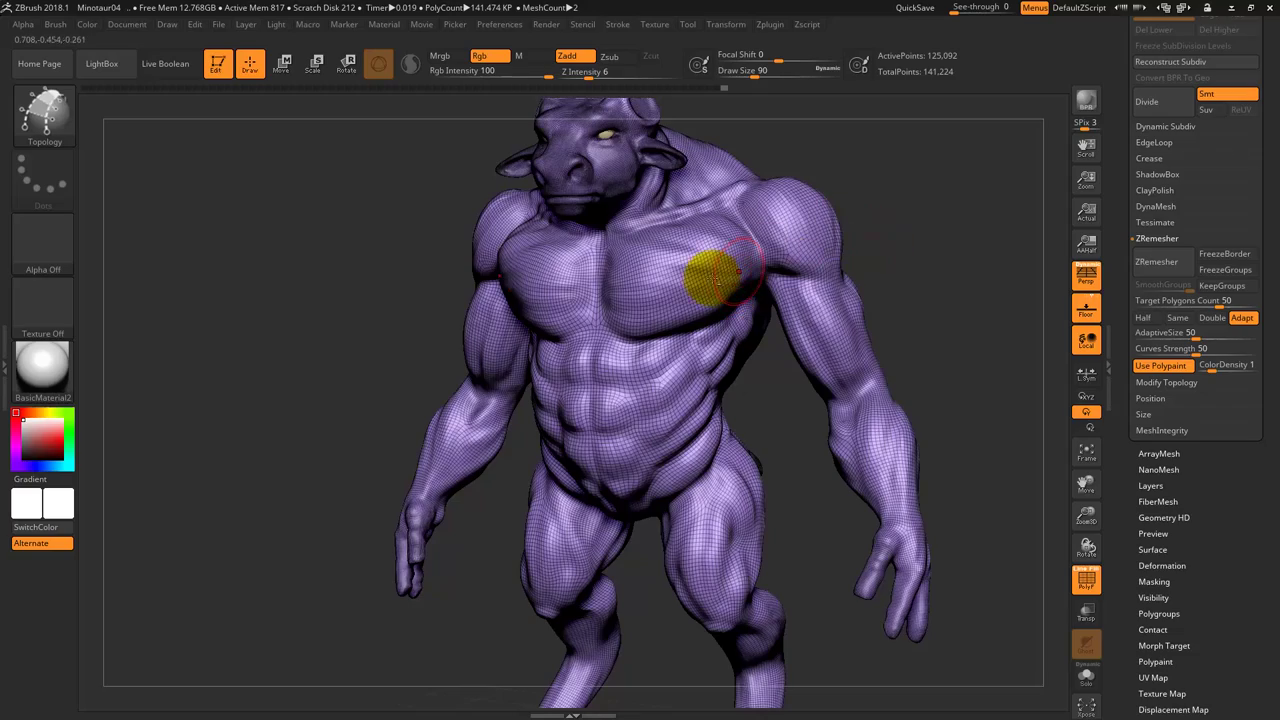
mouse_move(708, 277)
right_down()
mouse_move(566, 343)
mouse_move(569, 360)
mouse_move(620, 345)
right_up()
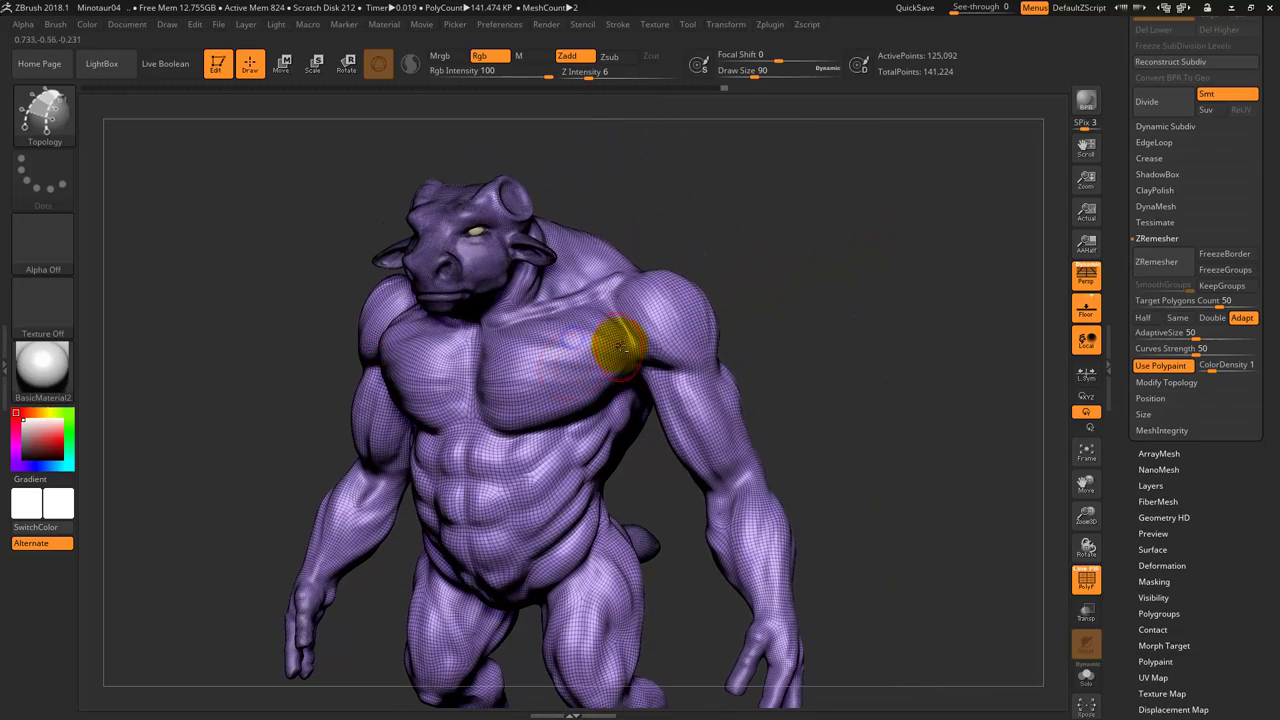
mouse_move(766, 229)
ctrl+right_down()
mouse_move(749, 314)
mouse_move(609, 394)
ctrl+right_up()
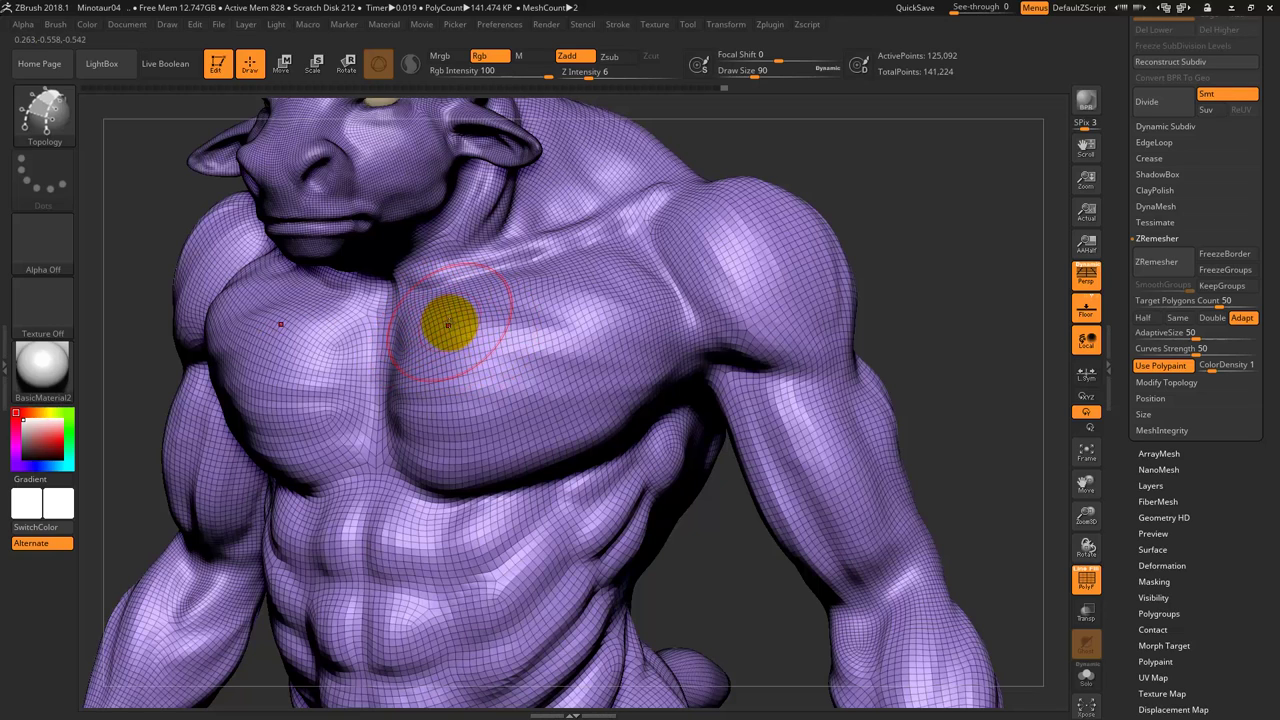
key(s)
drag(449, 328, 436, 326)
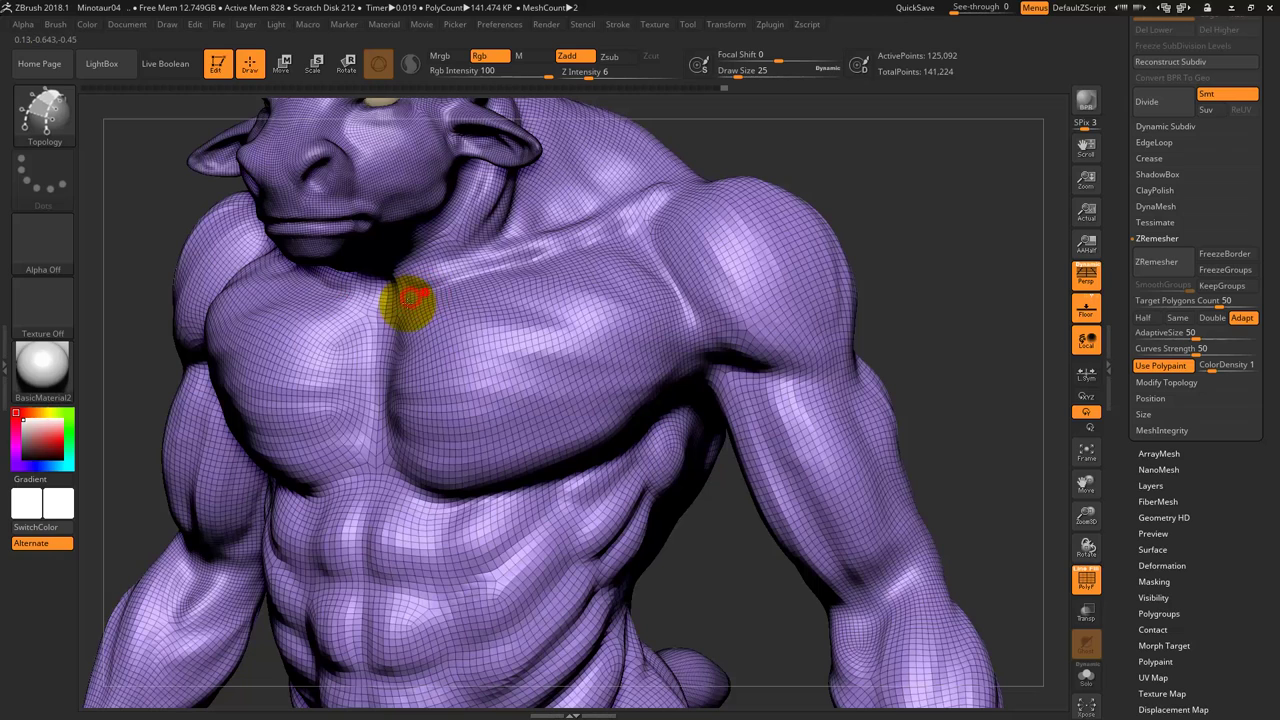
Draw upper-chest Topology curves and vertical curves running from the collarbone toward the abdomen.
mouse_move(424, 291)
mouse_down()
mouse_move(374, 443)
mouse_move(433, 510)
mouse_up()
drag(391, 323, 474, 351)
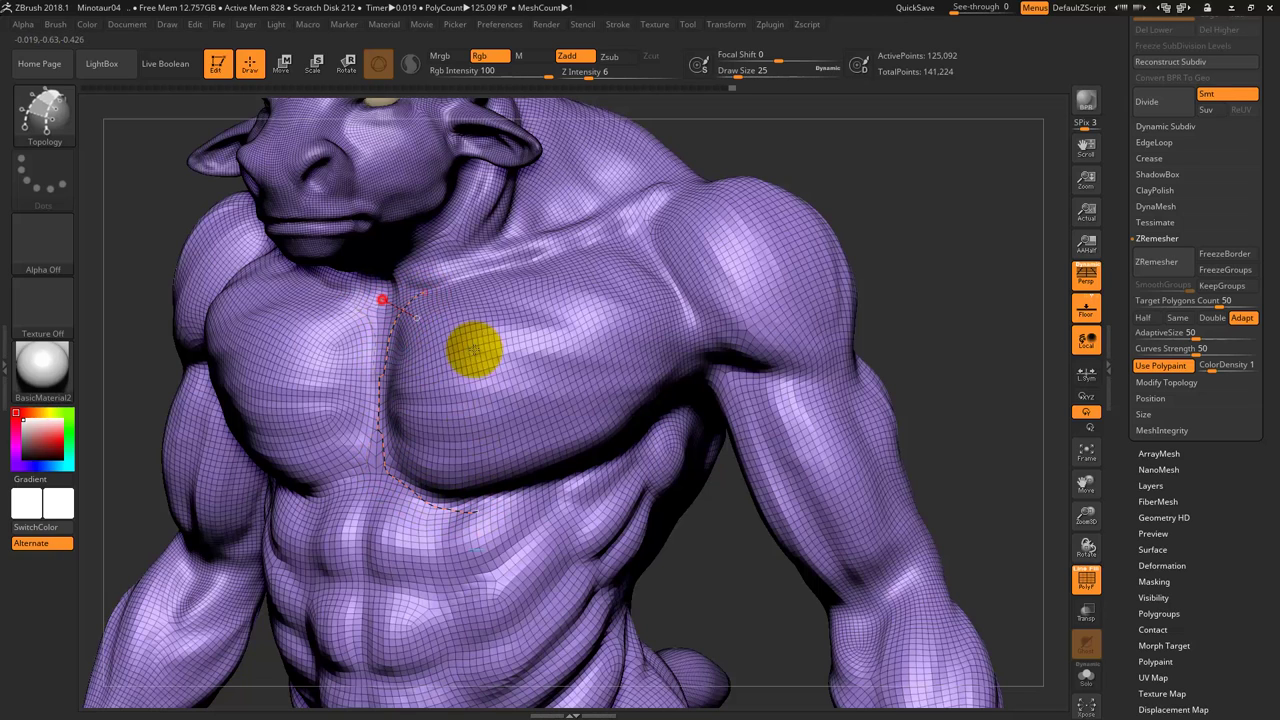
drag(500, 406, 380, 373)
drag(457, 292, 432, 448)
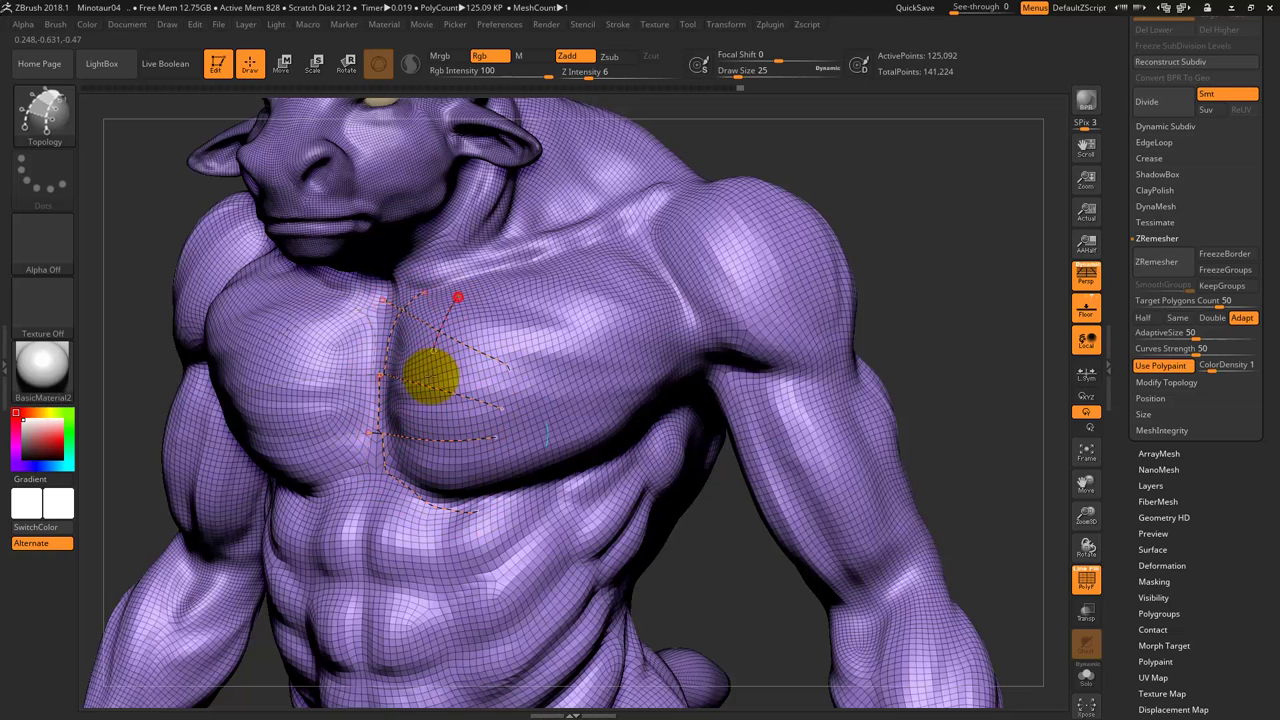
drag(493, 311, 491, 491)
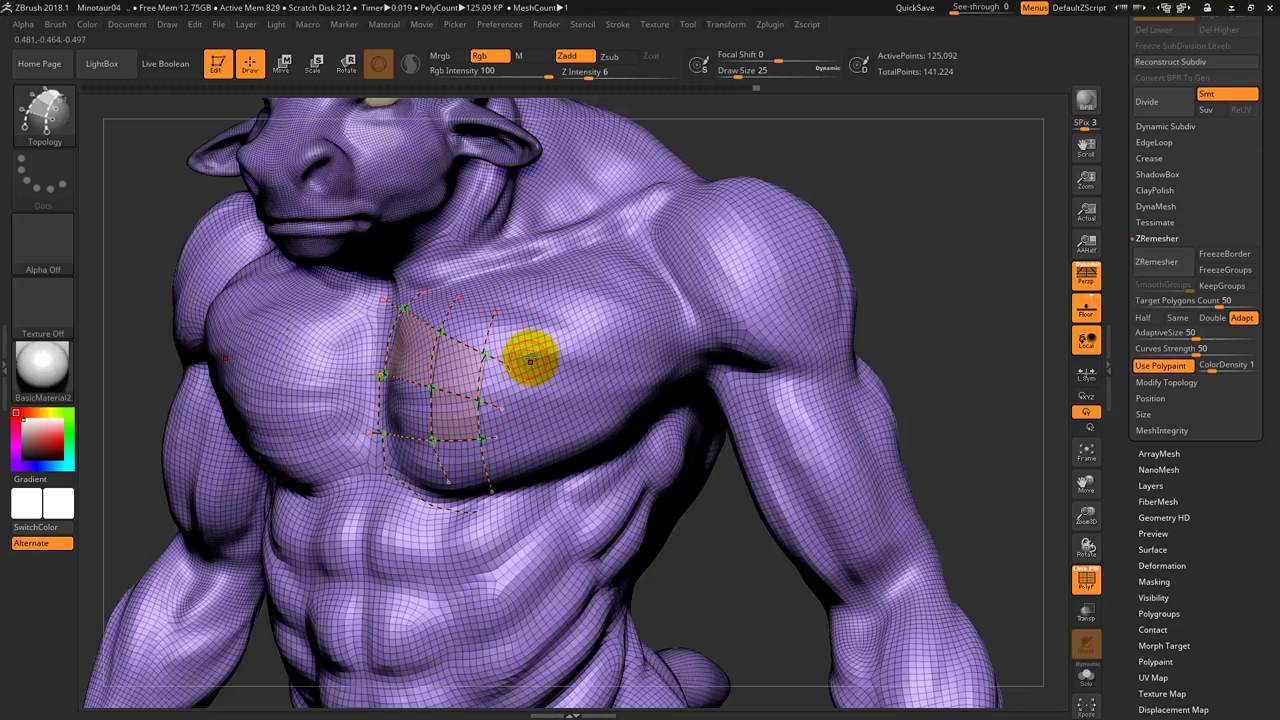
Add horizontal curves and more vertical curves across the right chest to complete the quad grid.
drag(511, 369, 657, 369)
drag(503, 403, 647, 400)
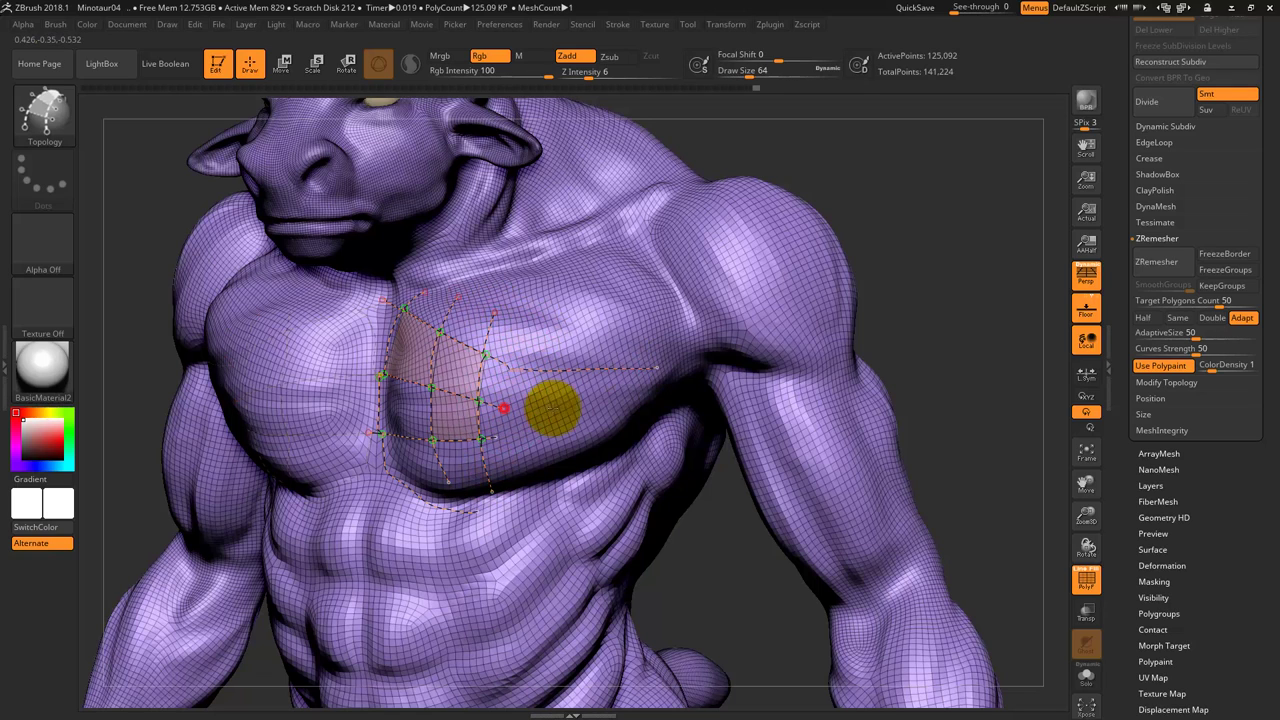
drag(493, 438, 654, 420)
drag(522, 302, 524, 515)
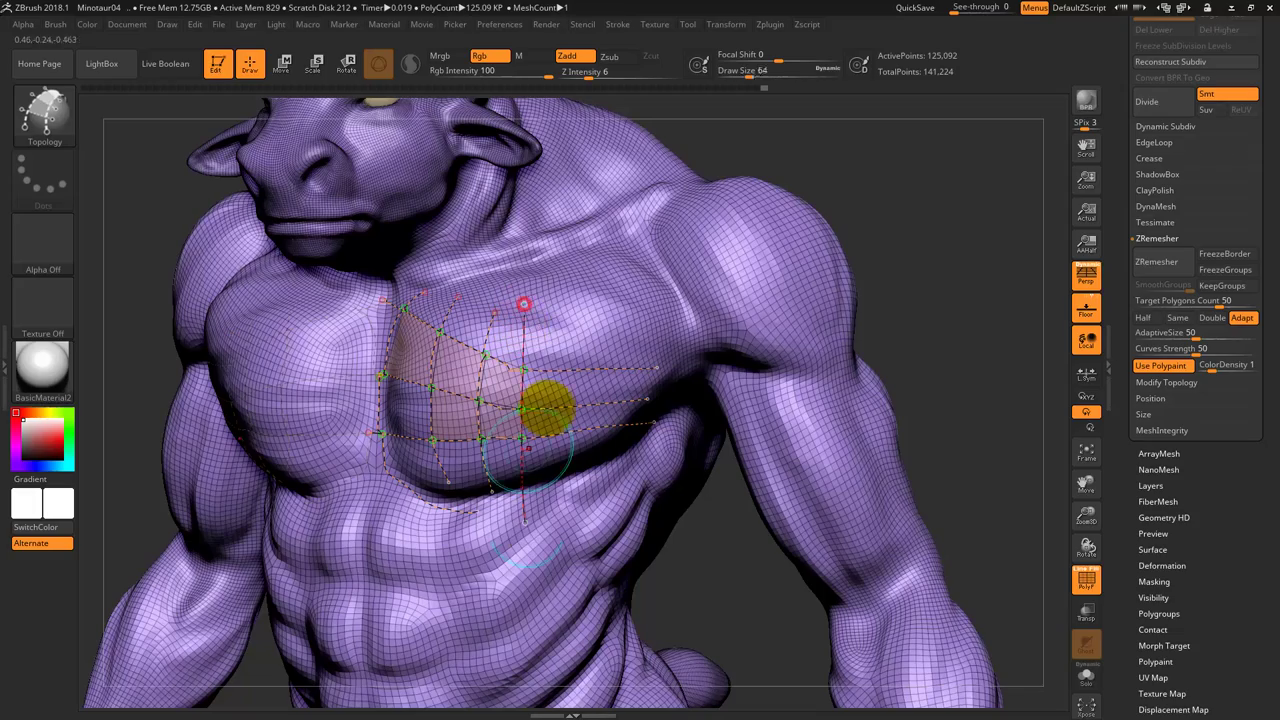
drag(563, 303, 576, 475)
drag(597, 290, 613, 483)
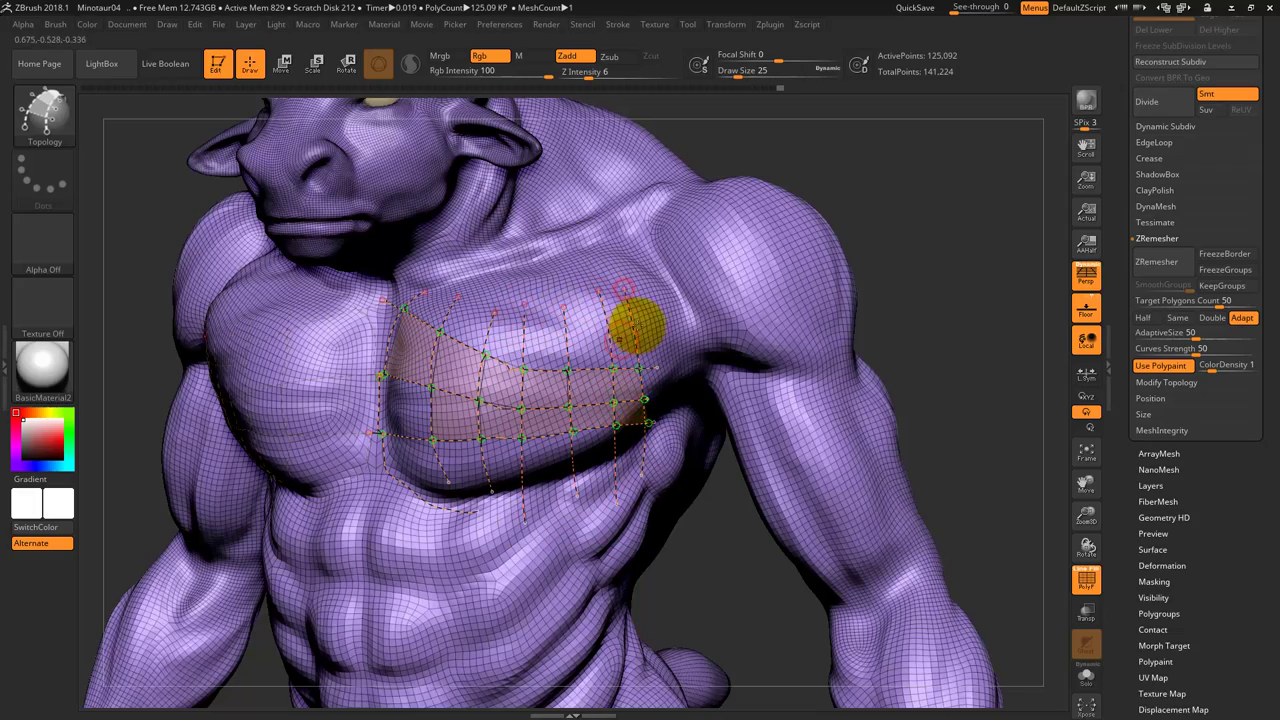
mouse_move(903, 171)
mouse_down()
mouse_move(889, 163)
mouse_move(917, 183)
mouse_move(943, 343)
mouse_move(443, 300)
mouse_up()
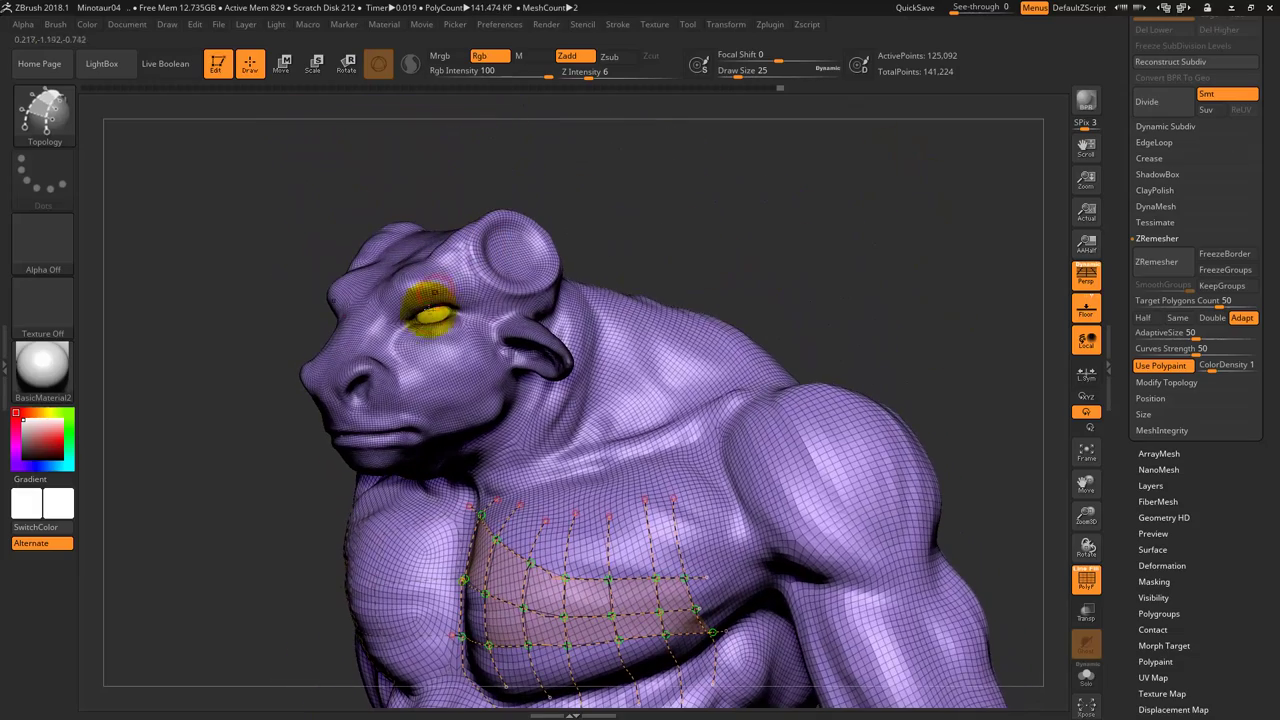
Zoom in on the head and draw Topology curves looping around and down from the eye.
key(ctrl)
mouse_move(417, 400)
mouse_down()
mouse_move(405, 345)
mouse_move(485, 322)
mouse_move(500, 300)
mouse_move(423, 294)
mouse_move(371, 309)
mouse_move(403, 323)
mouse_move(386, 300)
mouse_up()
key(bracketleft)
key(bracketleft)
key(bracketleft)
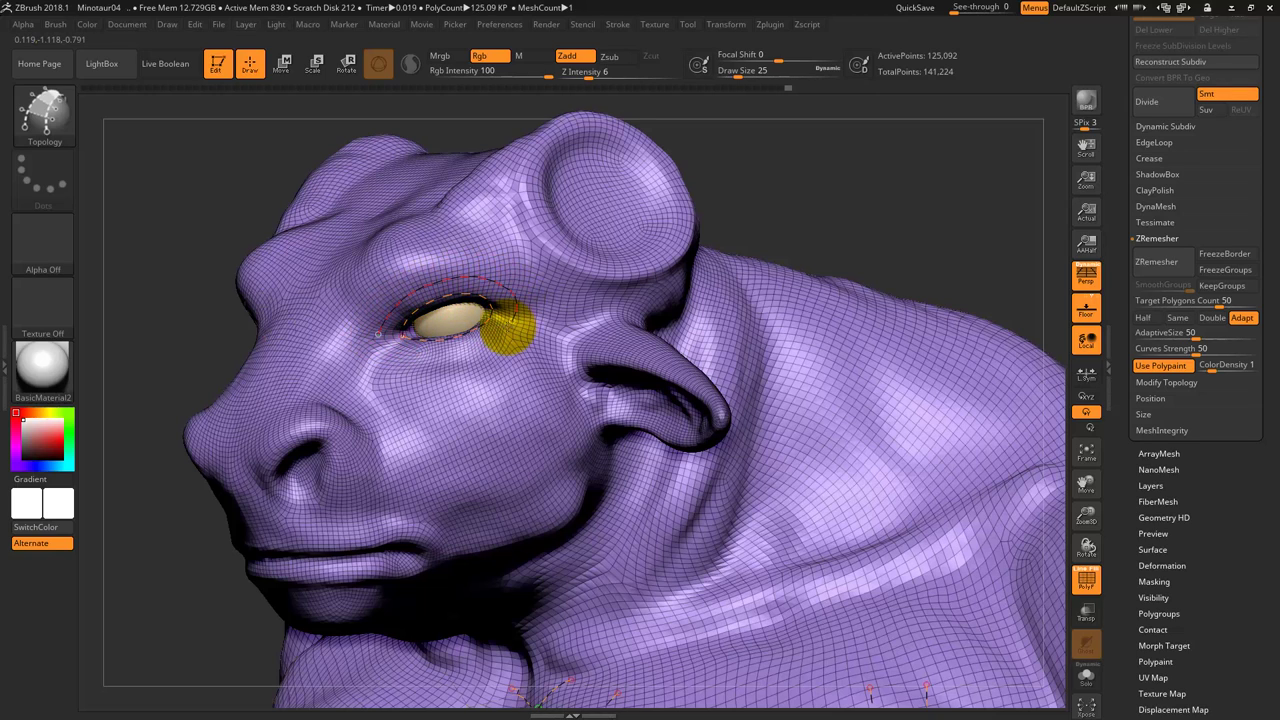
mouse_move(508, 326)
mouse_down()
mouse_move(443, 351)
mouse_move(392, 348)
mouse_move(380, 286)
mouse_move(480, 251)
mouse_move(528, 280)
mouse_move(526, 323)
mouse_move(466, 374)
mouse_move(363, 366)
mouse_move(348, 340)
mouse_up()
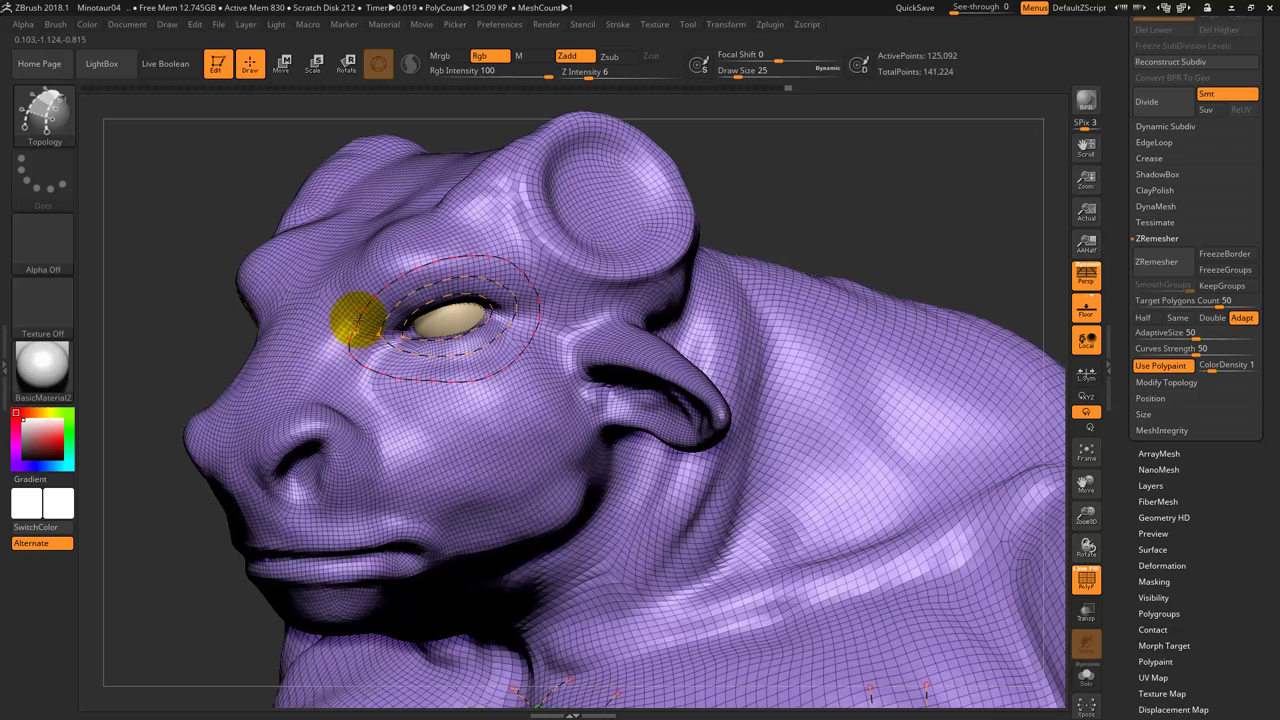
drag(456, 335, 491, 448)
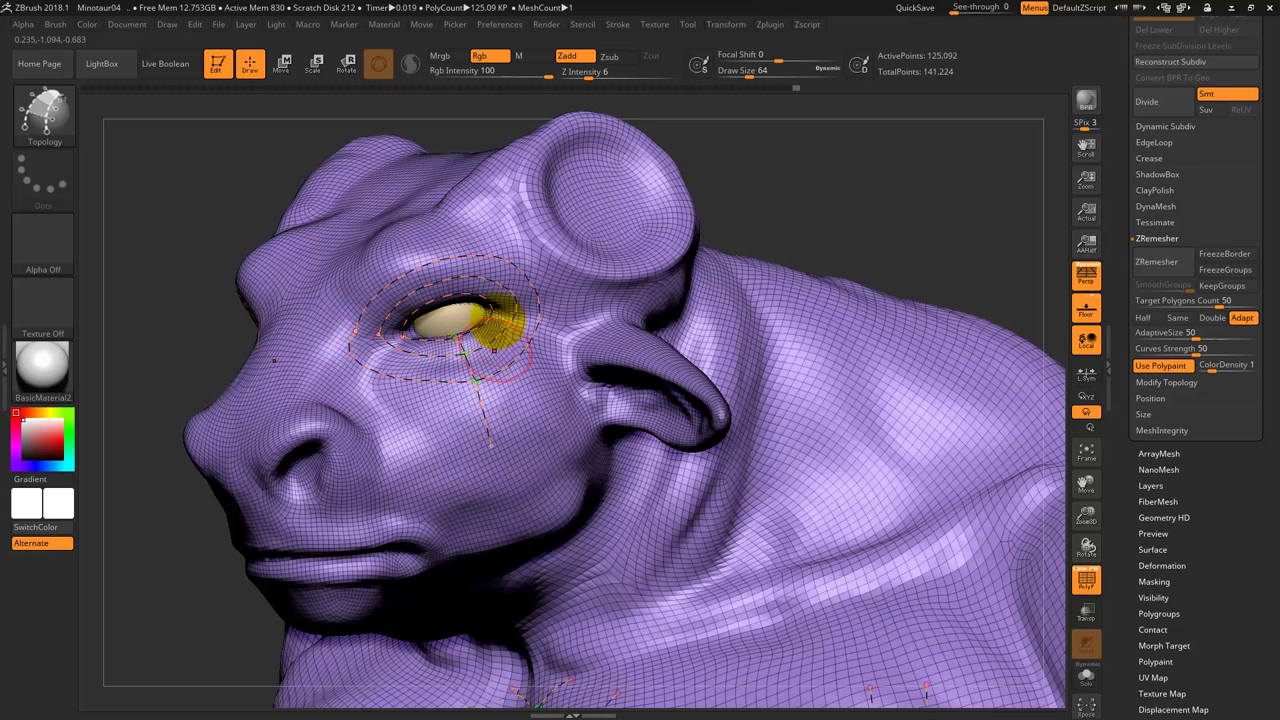
drag(528, 343, 558, 413)
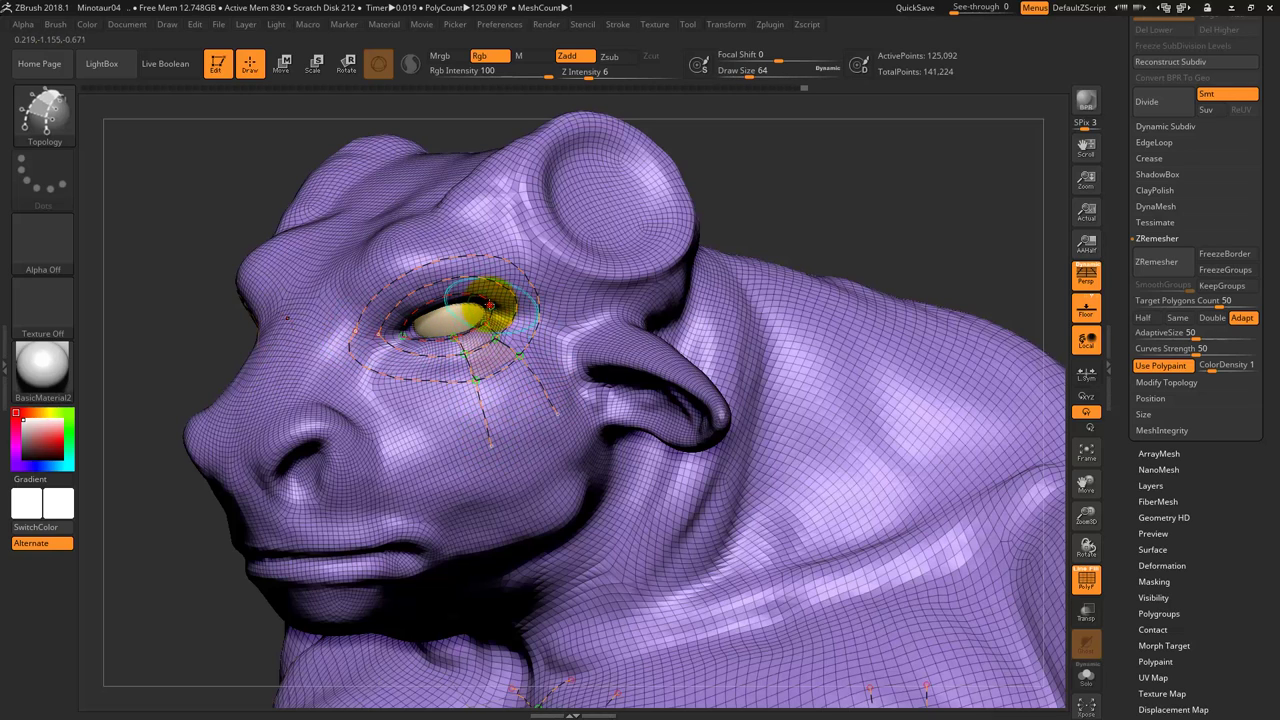
Draw curves from the eye corner to the ear, then along the ear's top and underside.
mouse_move(490, 305)
mouse_down()
mouse_move(677, 357)
mouse_move(720, 418)
mouse_up()
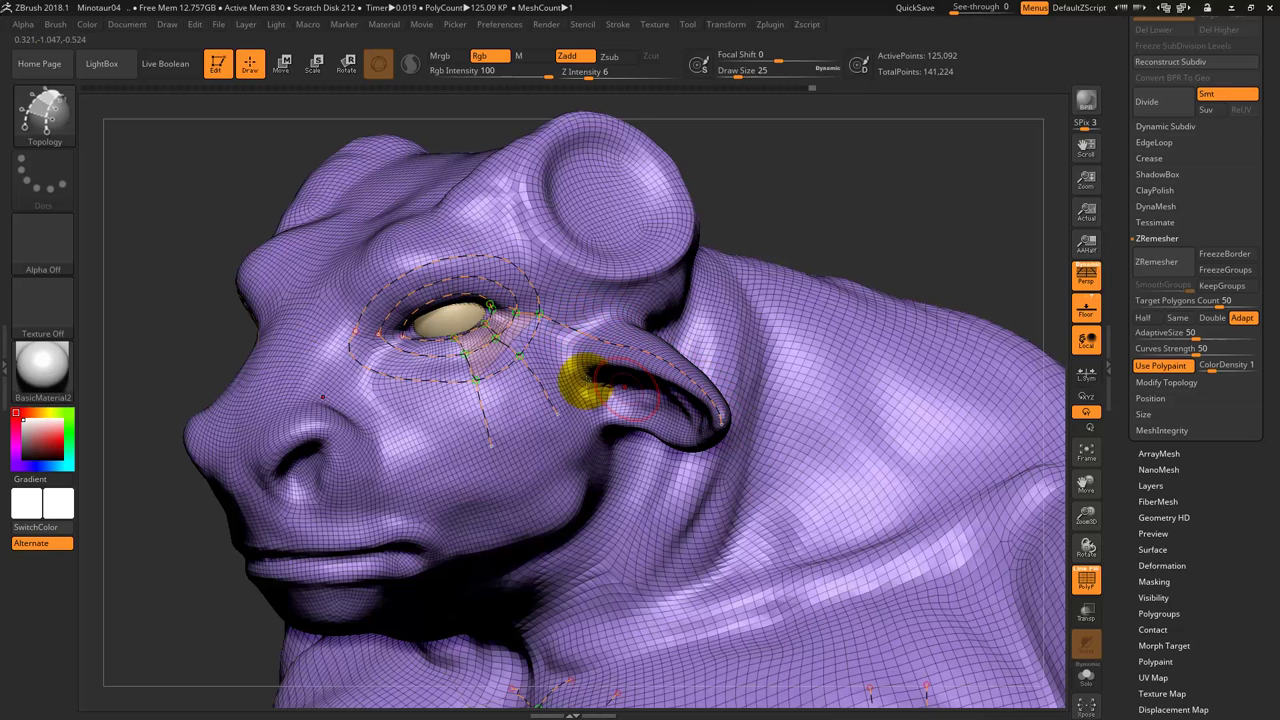
drag(545, 342, 620, 306)
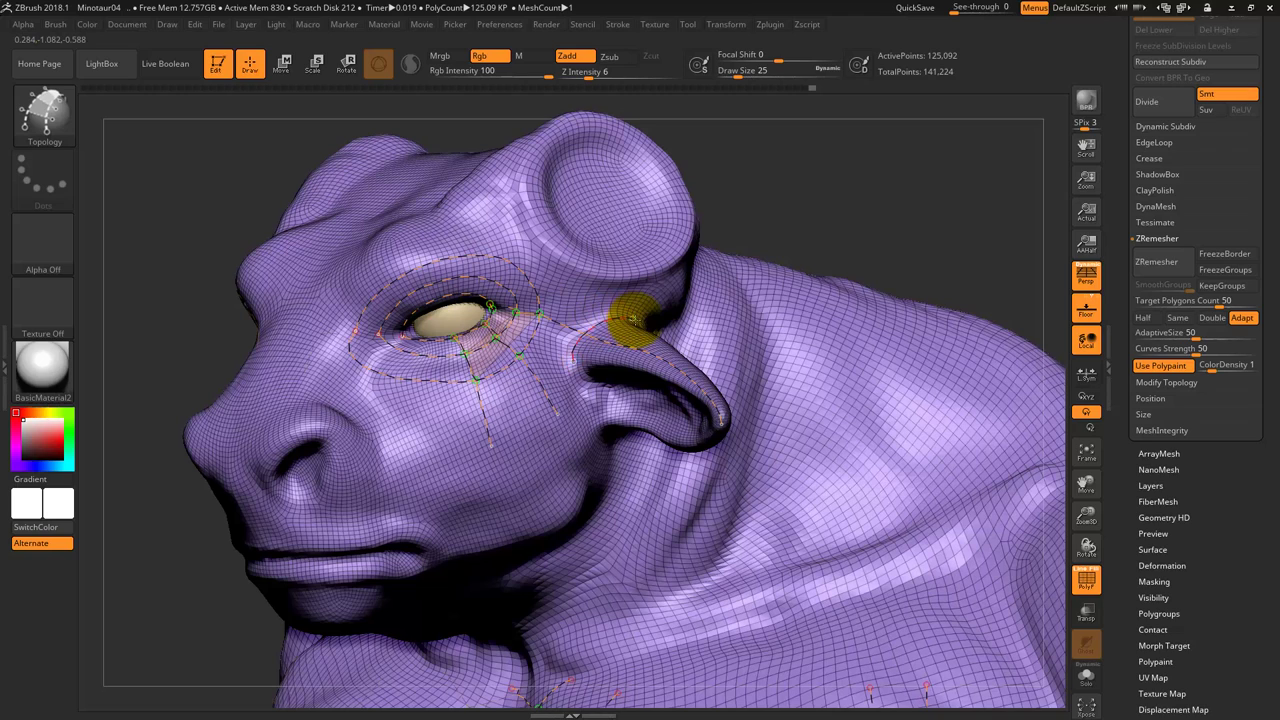
drag(572, 370, 600, 430)
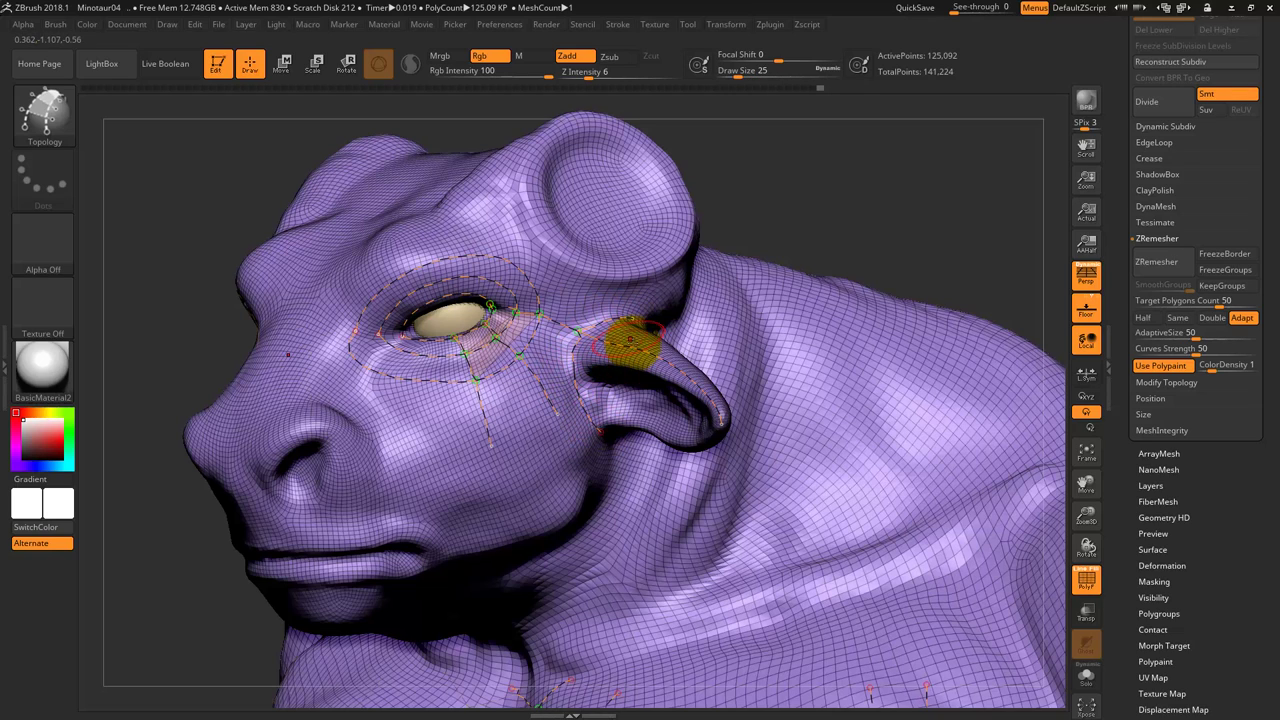
click(646, 332)
drag(616, 344, 629, 440)
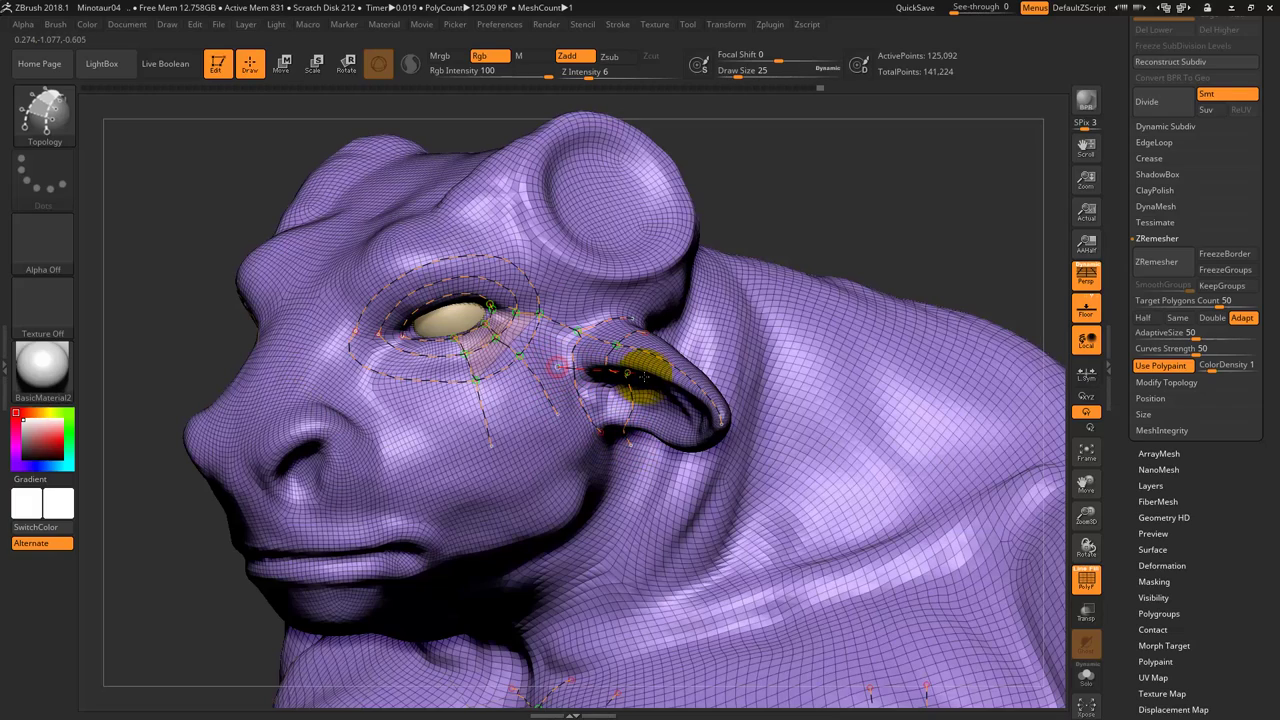
click(870, 200)
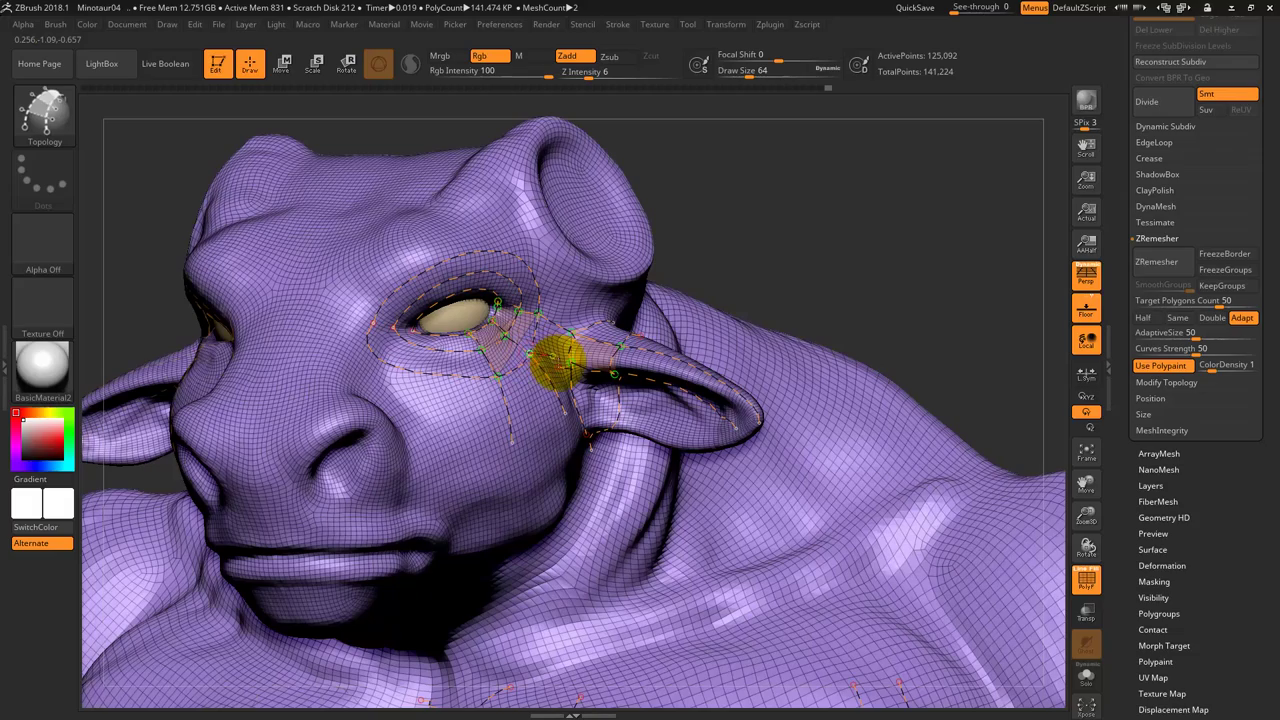
From a new head angle, draw curves across the cheek to the ear base and beside the eye.
drag(836, 233, 686, 300)
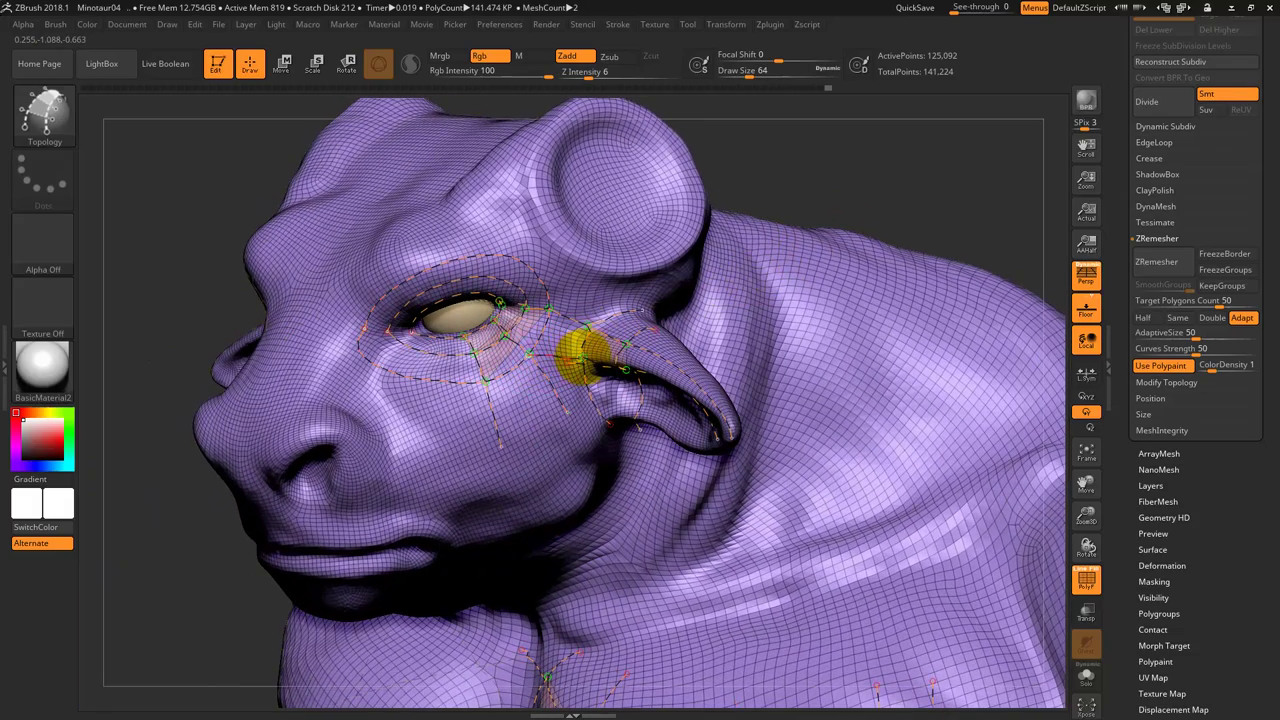
key(ctrl)
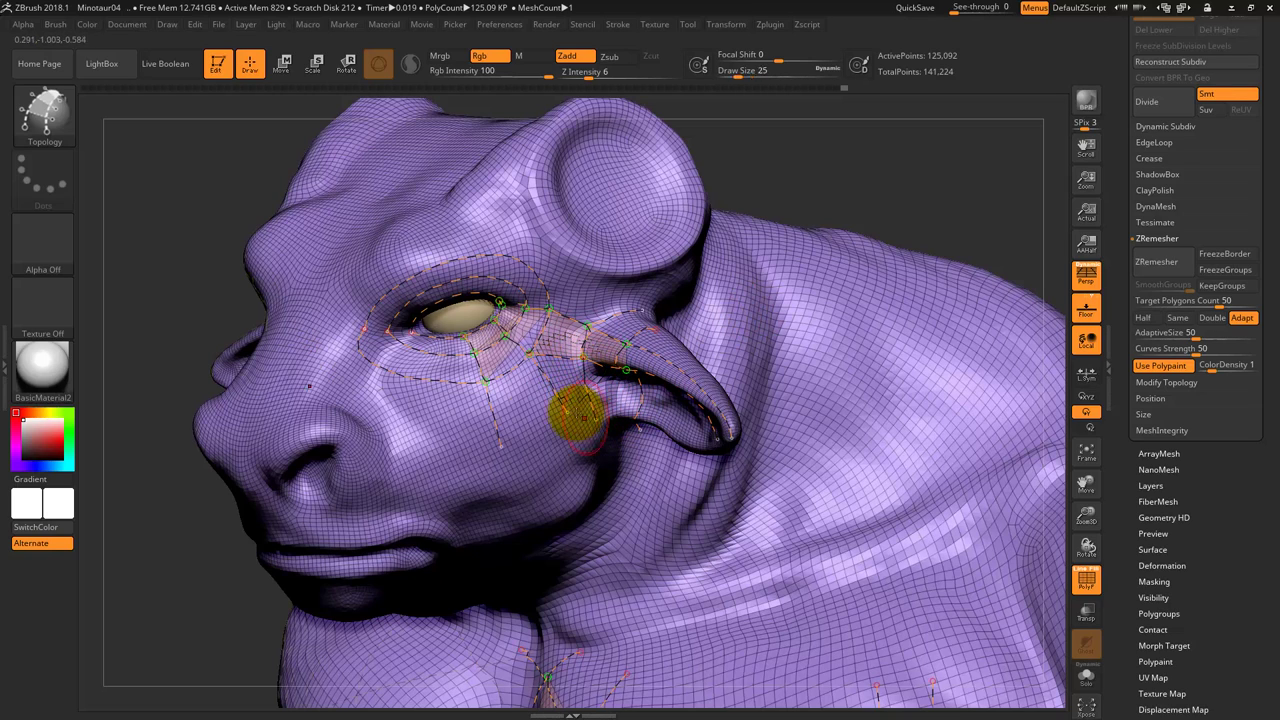
drag(471, 426, 637, 390)
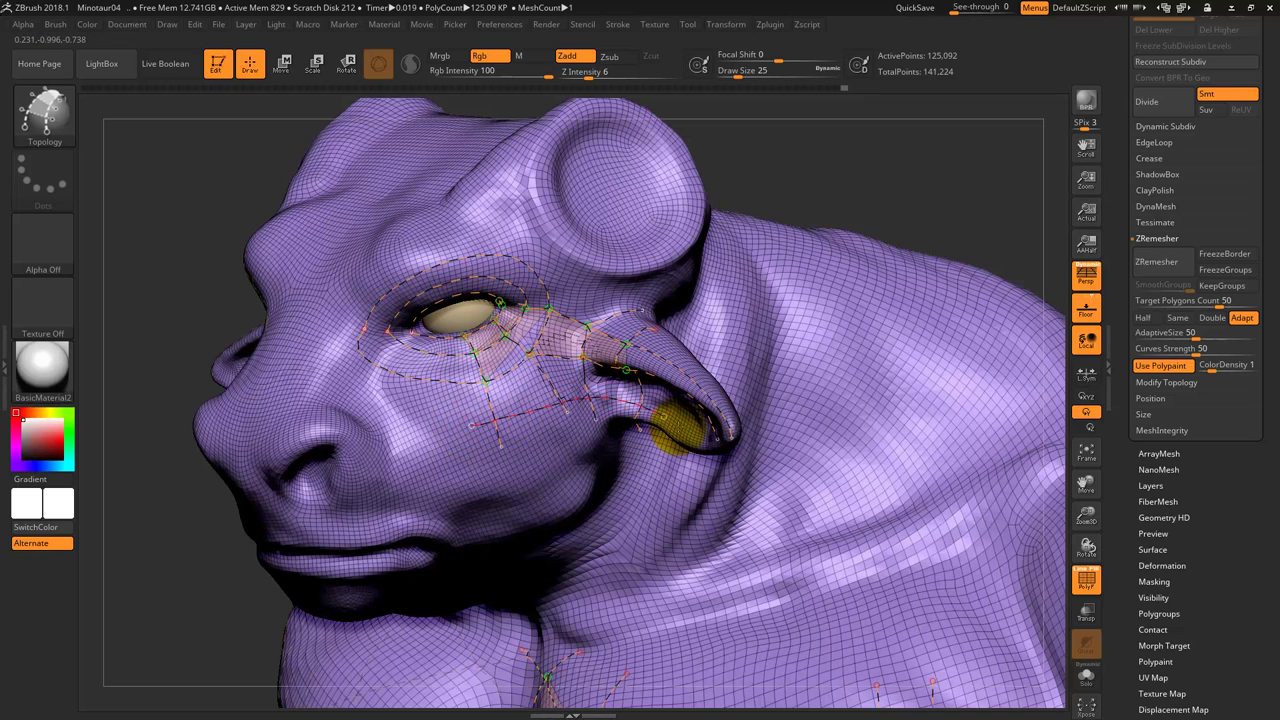
drag(548, 315, 566, 405)
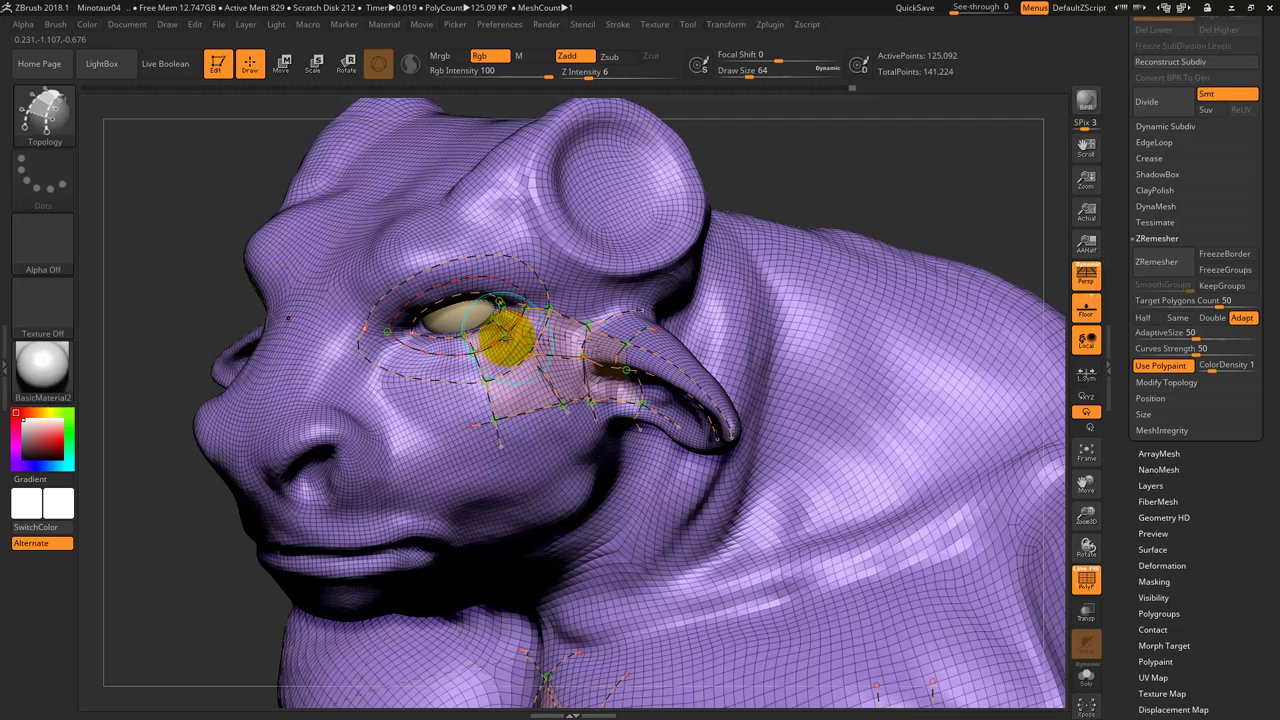
drag(505, 338, 530, 352)
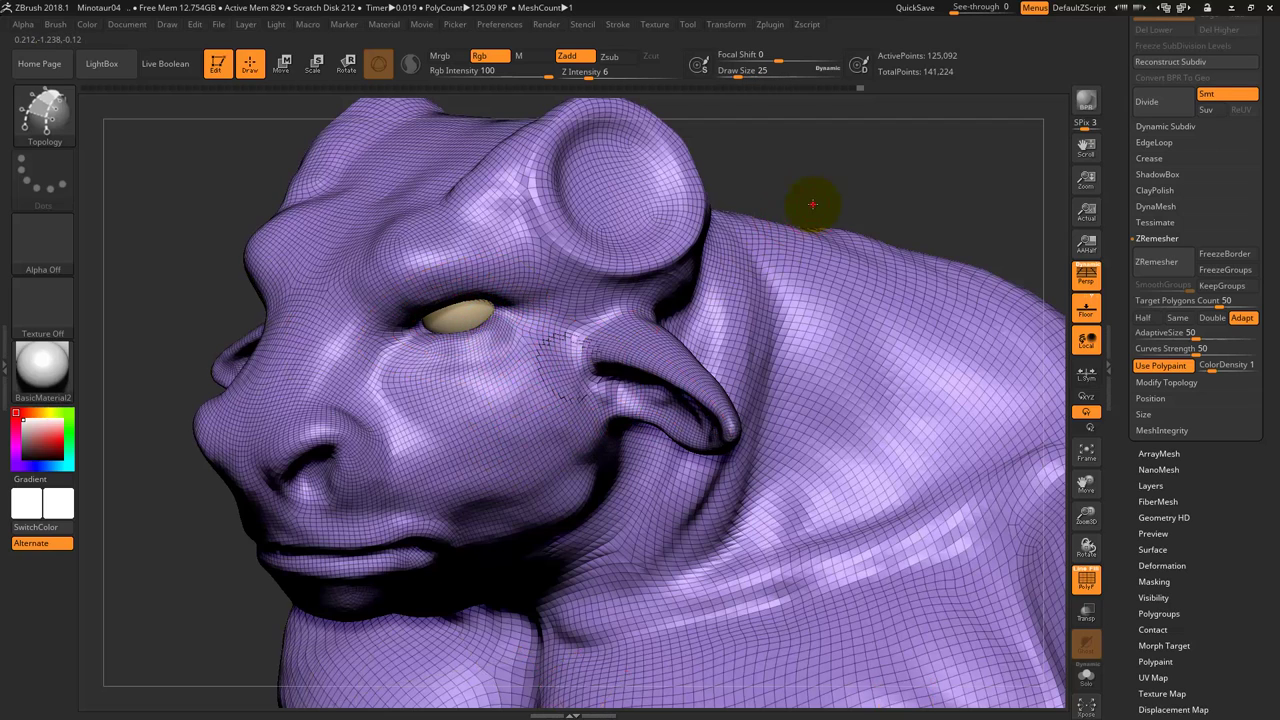
From a frontal view, draw an edge down the cheek from the eye, then delete it.
mouse_move(814, 200)
mouse_down()
mouse_move(826, 181)
mouse_move(797, 271)
mouse_up()
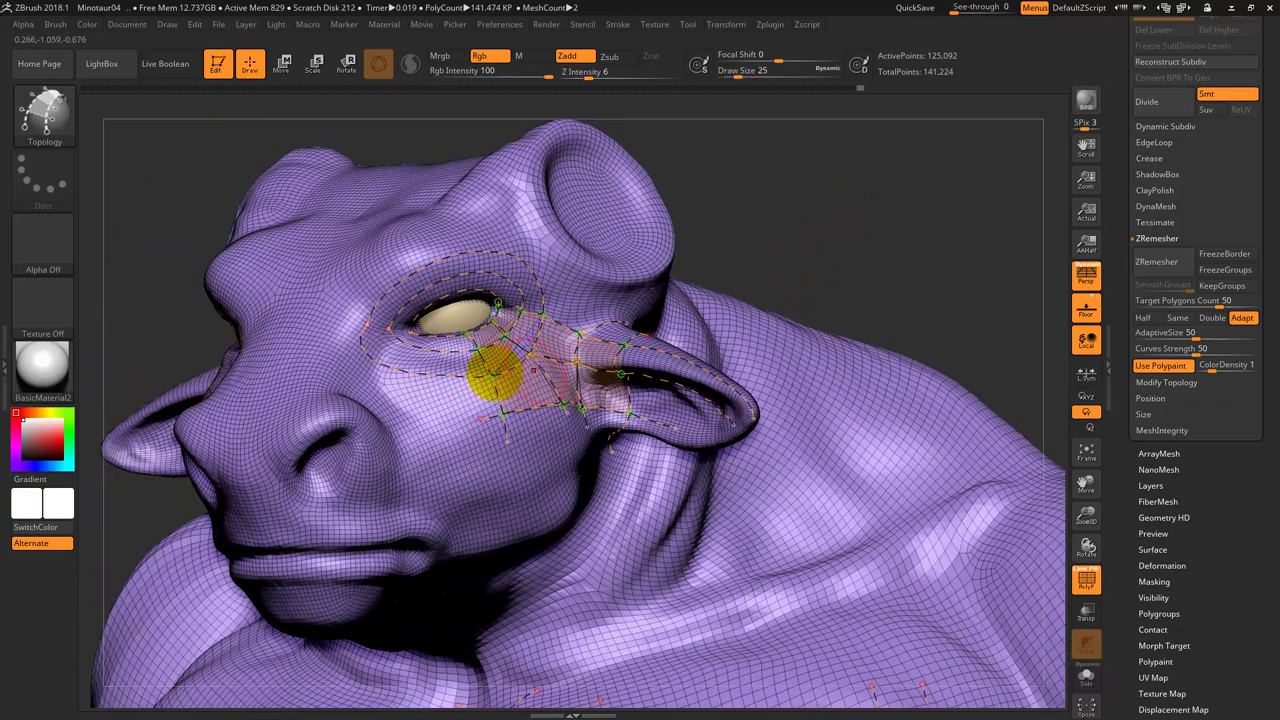
drag(447, 345, 452, 465)
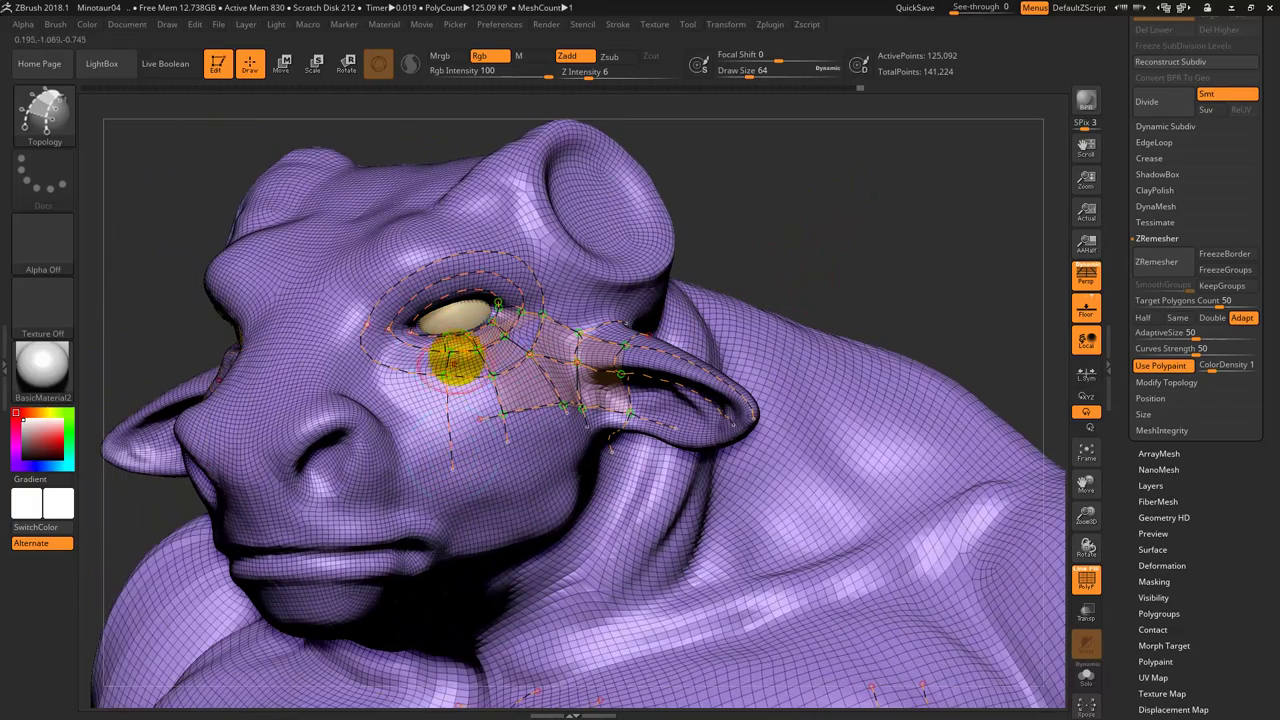
alt+click(448, 412)
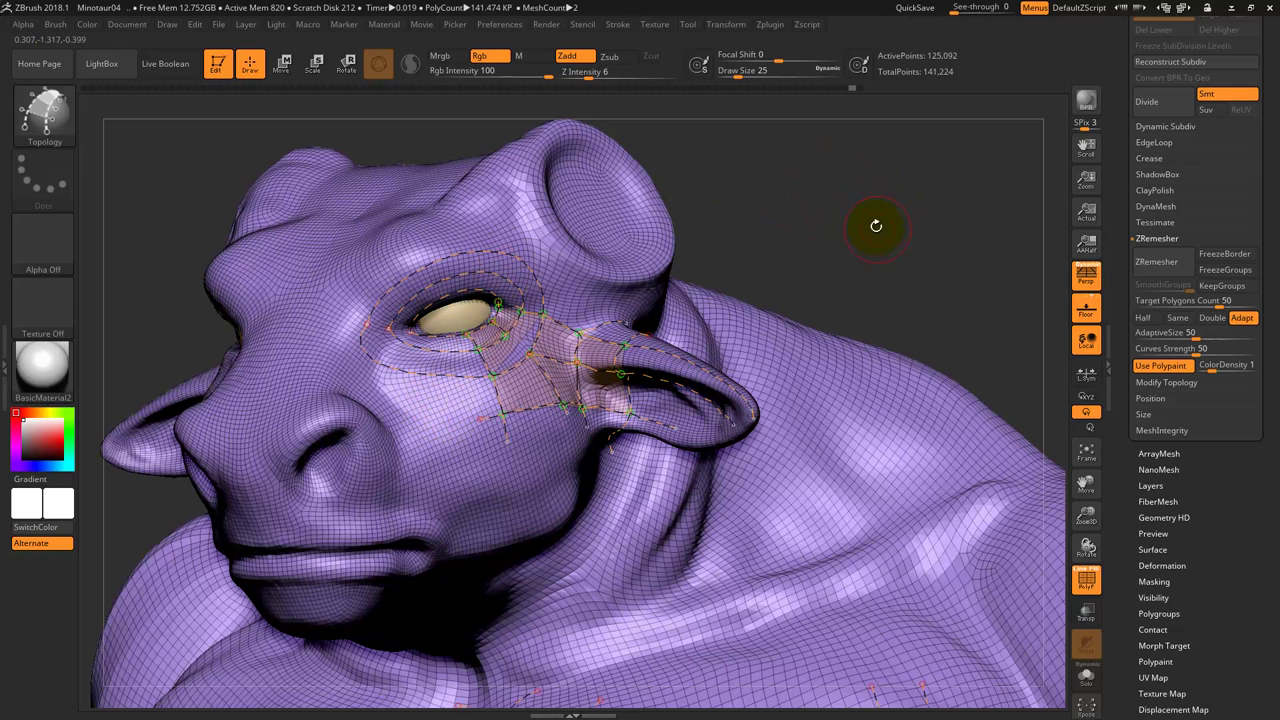
mouse_move(871, 223)
mouse_down()
mouse_move(863, 207)
mouse_move(831, 263)
mouse_move(794, 100)
mouse_move(786, 134)
mouse_up()
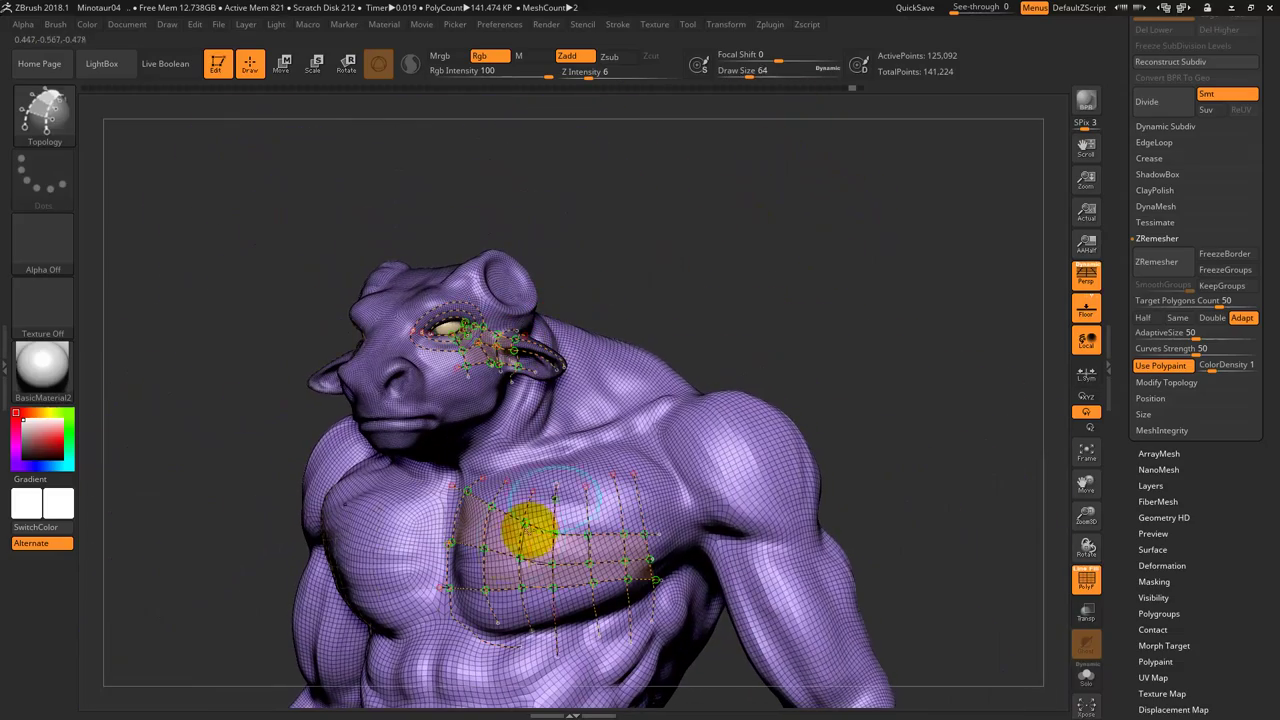
Add a curve along the chest grid's top row, enlarge the brush, and open Task View.
drag(619, 495, 480, 500)
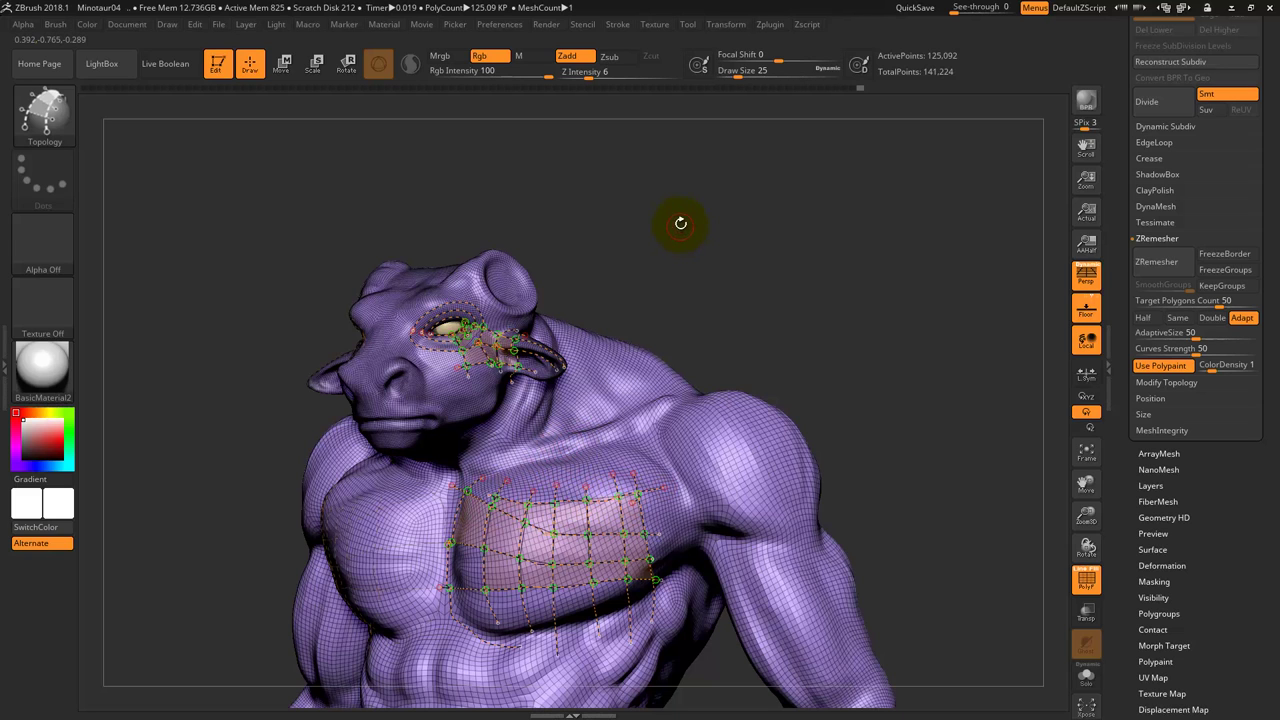
mouse_move(658, 276)
mouse_down()
mouse_move(727, 220)
mouse_move(839, 218)
mouse_up()
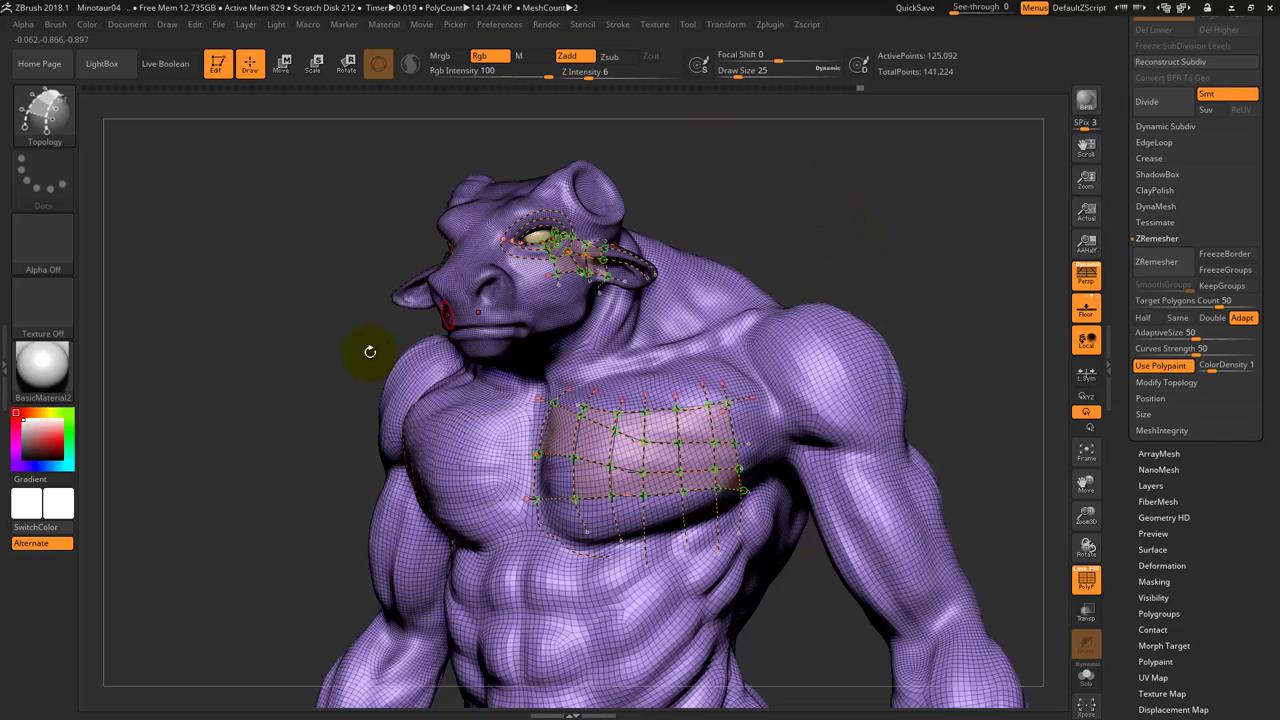
mouse_move(300, 372)
mouse_down()
mouse_move(277, 366)
mouse_move(543, 212)
mouse_up()
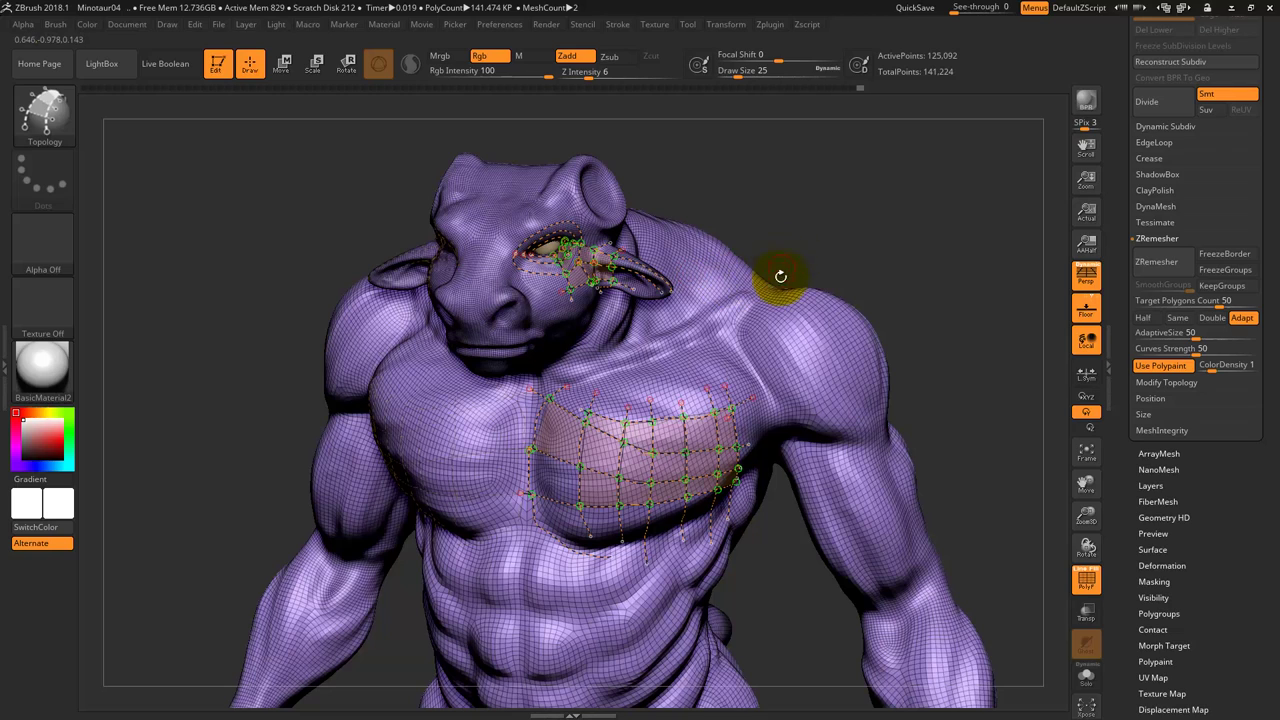
key(bracketright)
key(bracketright)
key(bracketright)
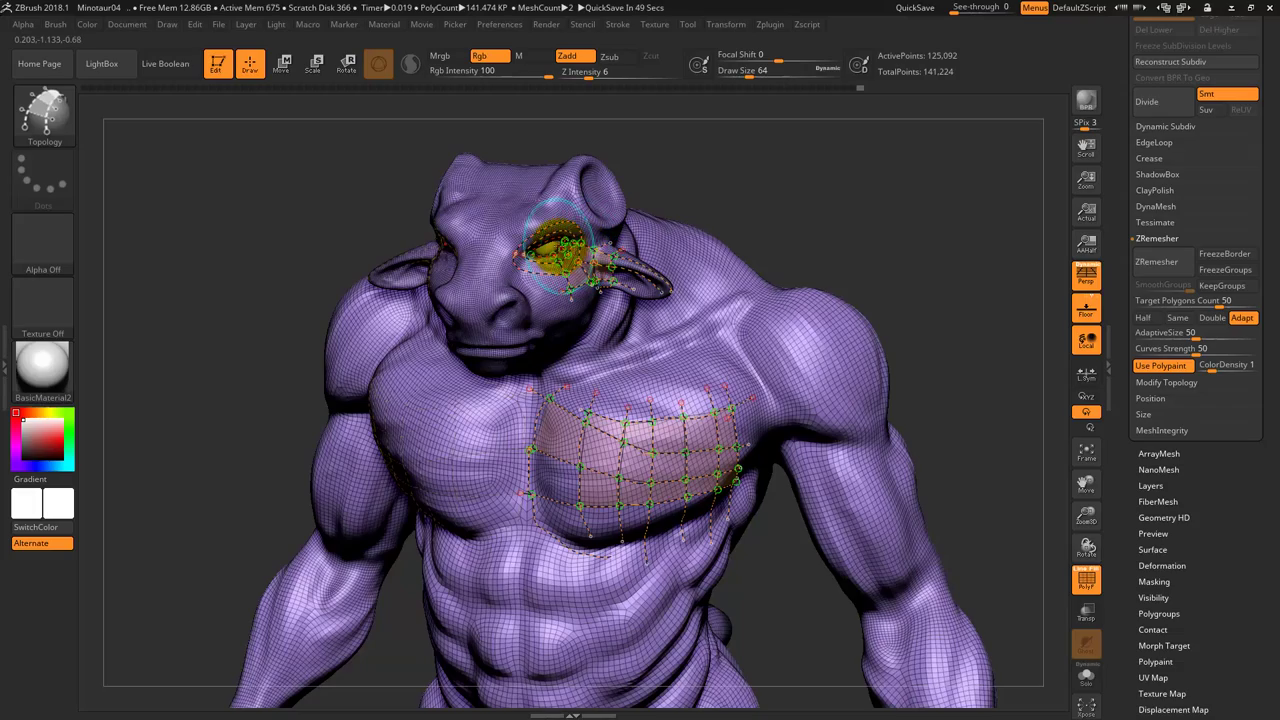
key(super+Tab)
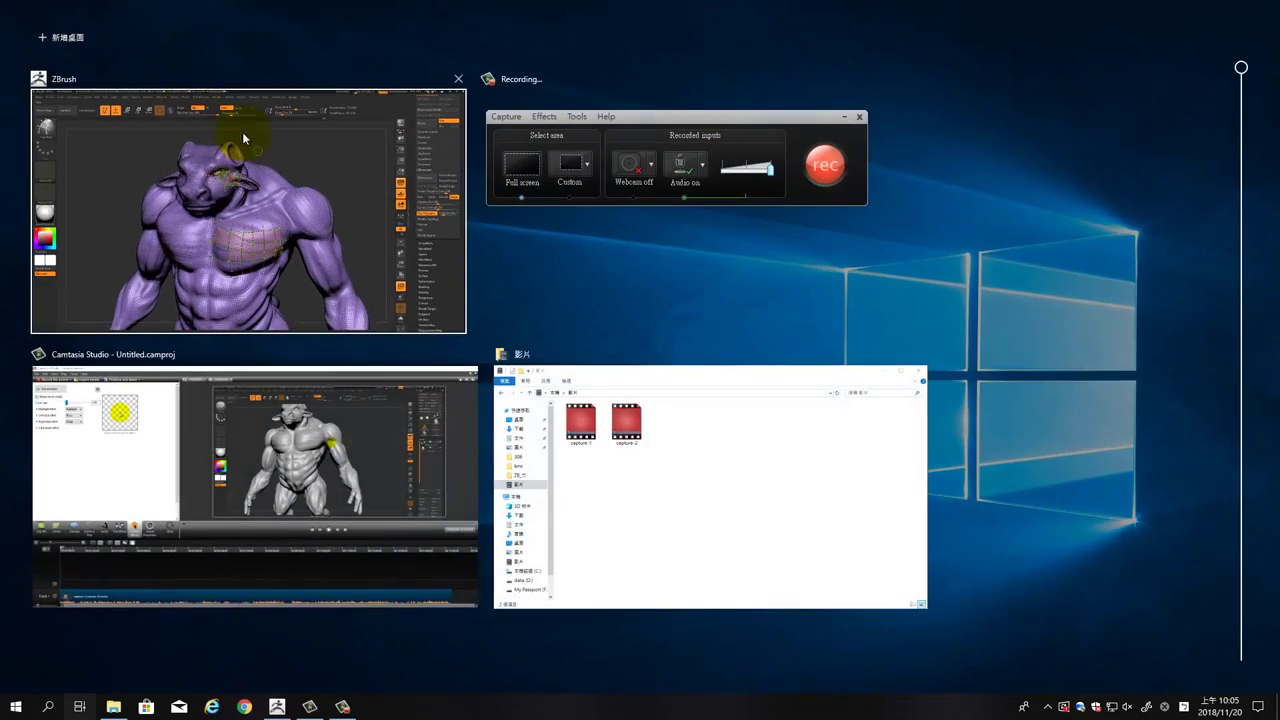
Bring ZBrush back from Task View and raise the Topology brush draw size to 64.
click(300, 190)
click(788, 281)
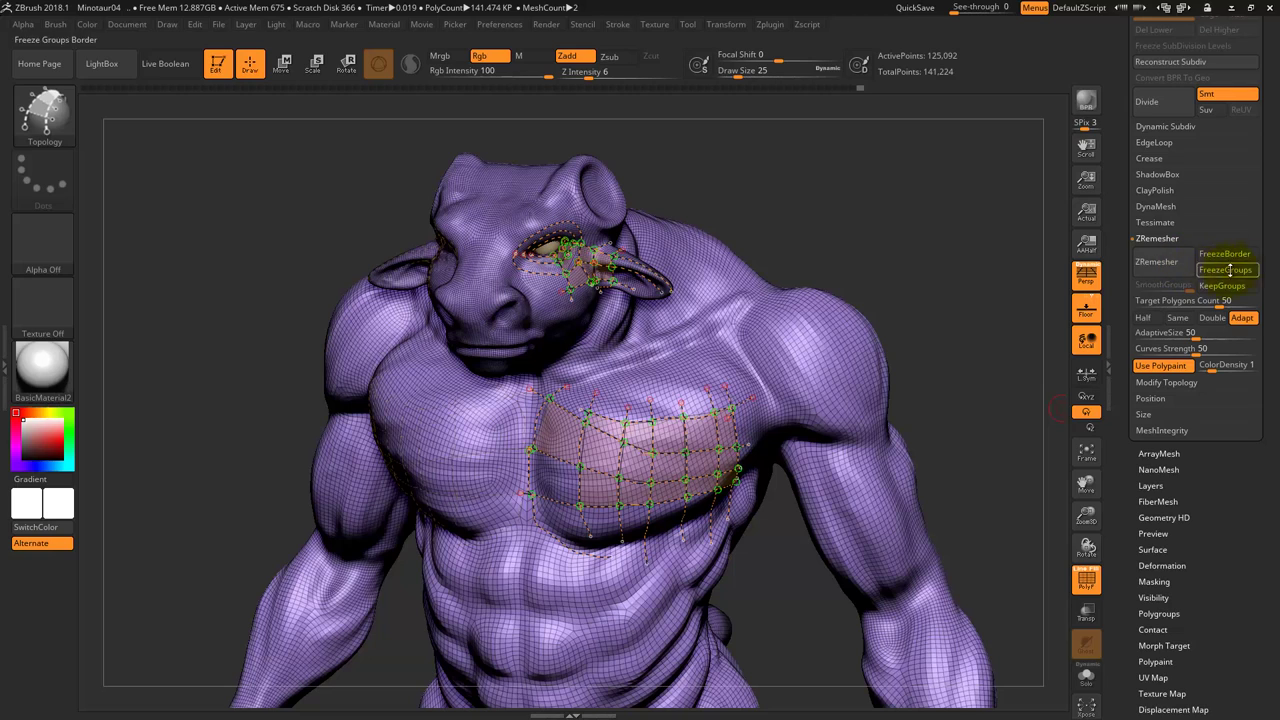
key(s)
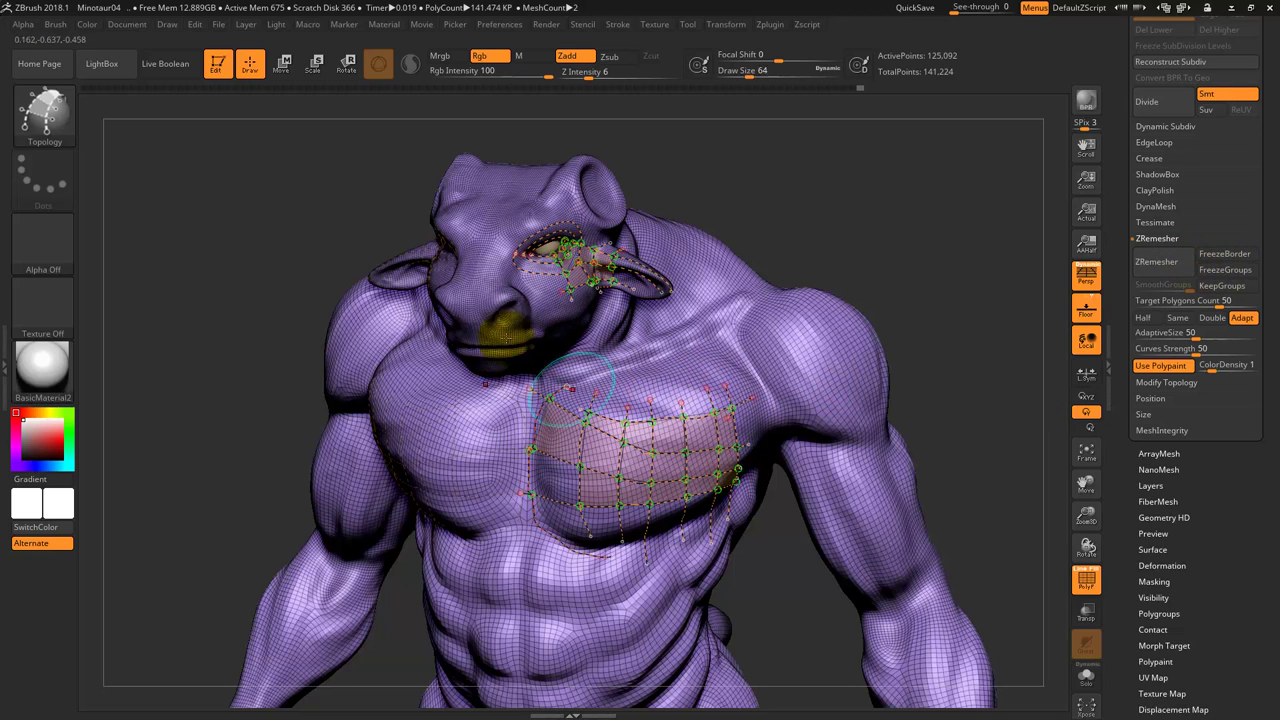